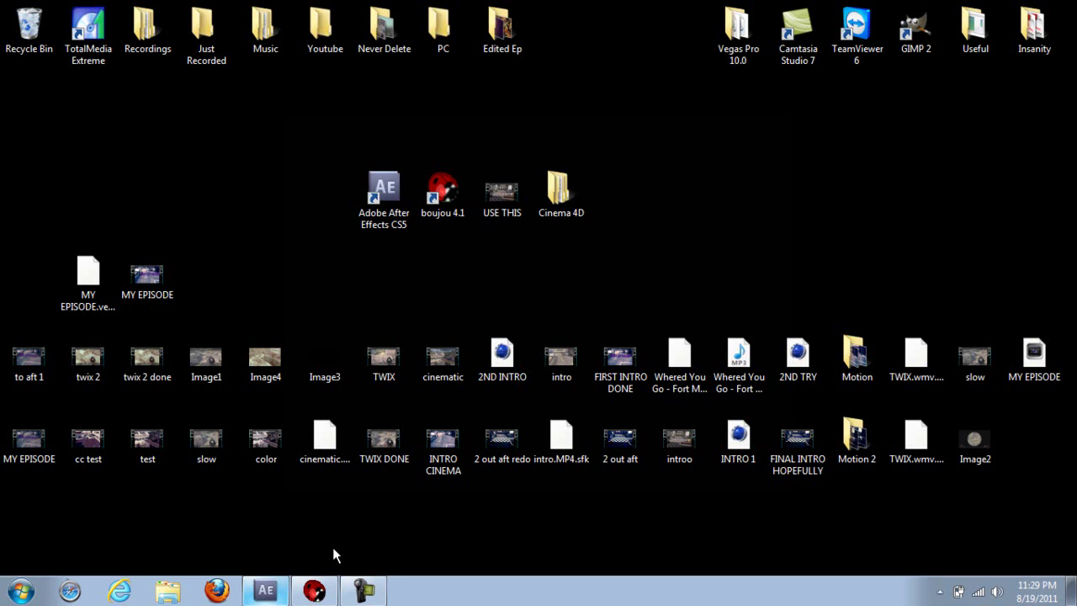
- Switch to After Effects and create a new composition from the USE THIS.MP4 footage
{"action": "left_click", "coordinate": [266, 590]}
{"action": "left_click_drag", "start_coordinate": [110, 198], "coordinate": [112, 253]}
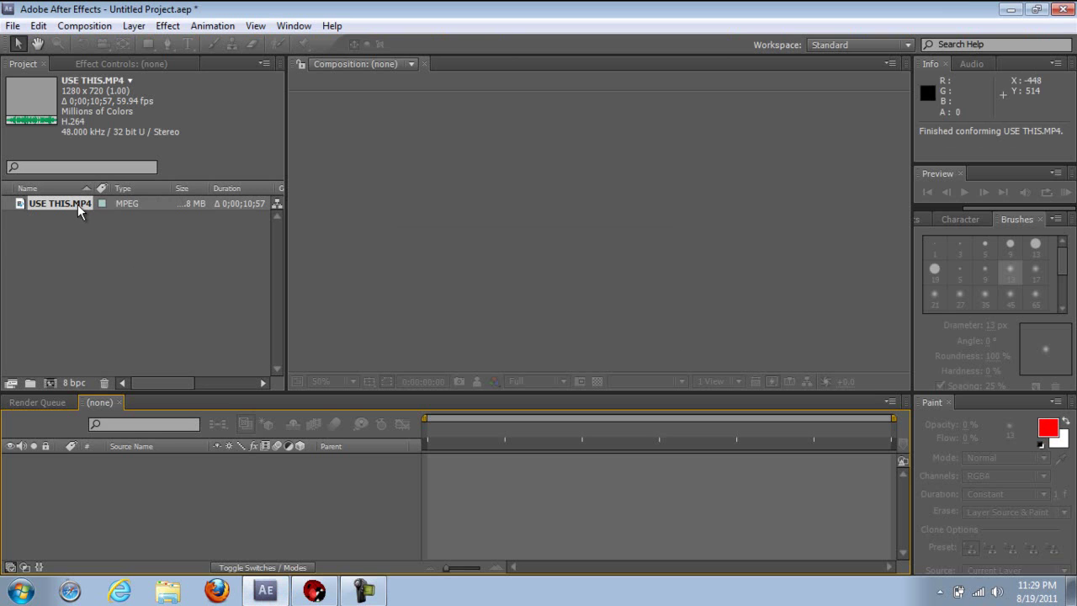
{"action": "left_click_drag", "start_coordinate": [80, 207], "coordinate": [425, 230]}
{"action": "key", "text": "Caps_Lock"}
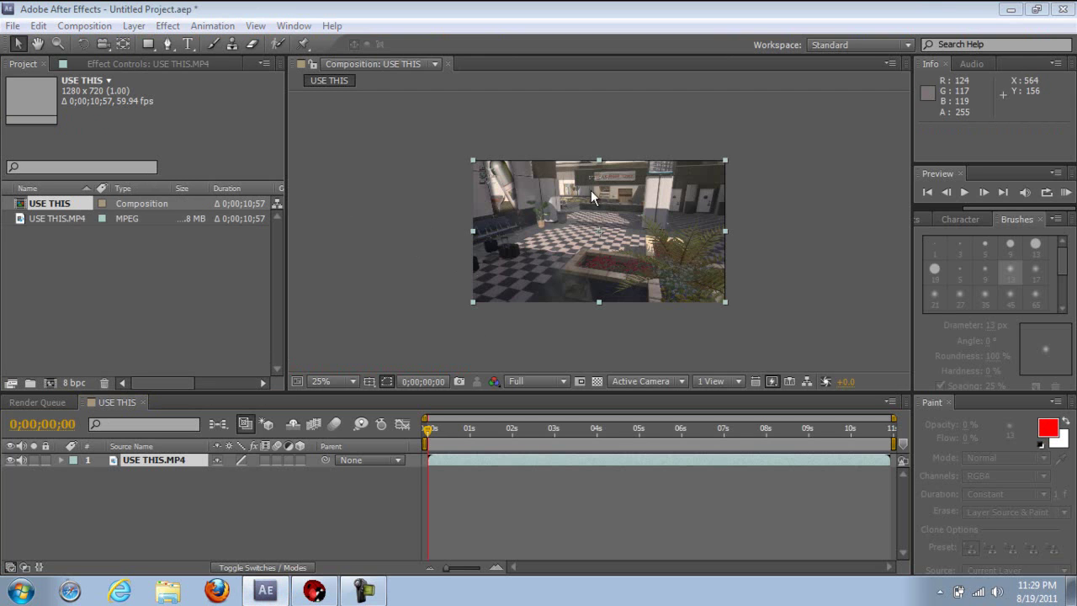
- Enlarge the USE THIS.MP4 layer beyond the composition frame, to a scale of about 149% by 138%
{"action": "left_click_drag", "start_coordinate": [724, 232], "coordinate": [754, 230]}
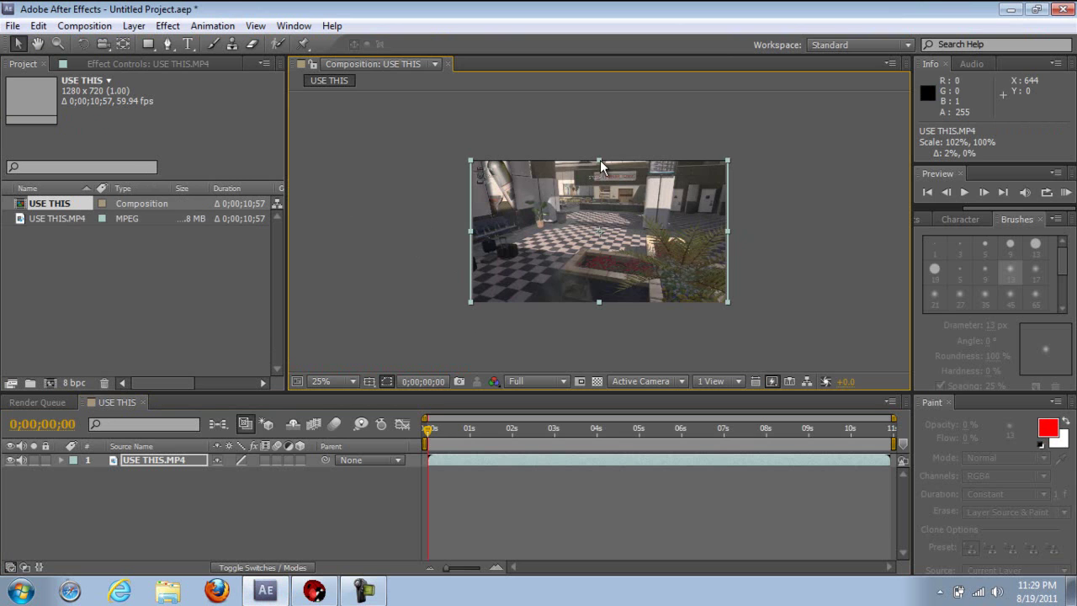
{"action": "left_click_drag", "start_coordinate": [599, 160], "coordinate": [600, 137]}
{"action": "left_click_drag", "start_coordinate": [726, 228], "coordinate": [786, 234]}
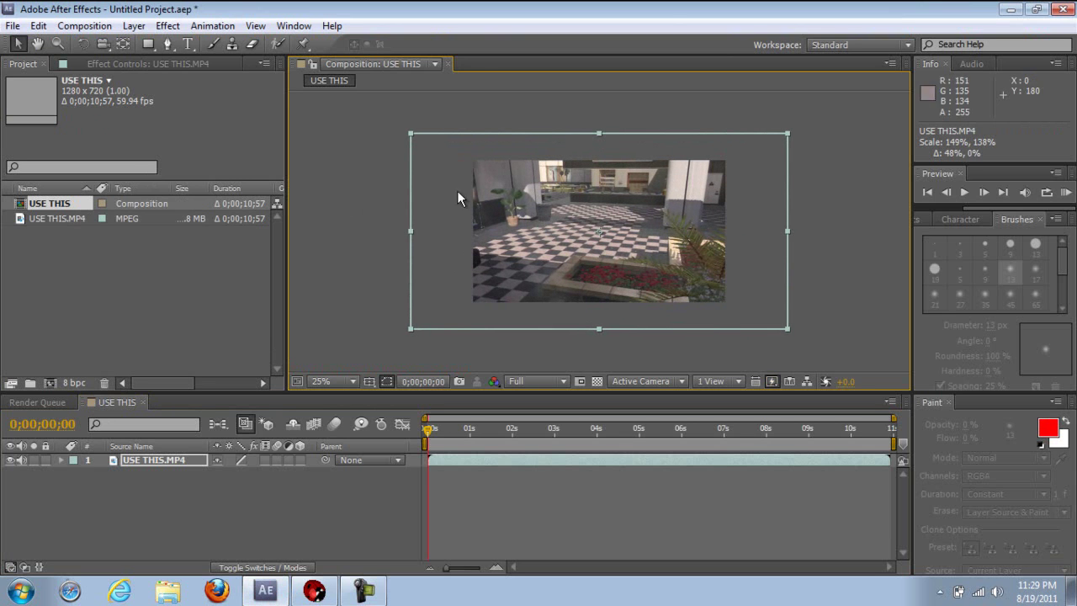
- Add the composition to the render queue and set its AVI output to the Desktop with the file name tutorial vid
{"action": "left_click", "coordinate": [84, 26]}
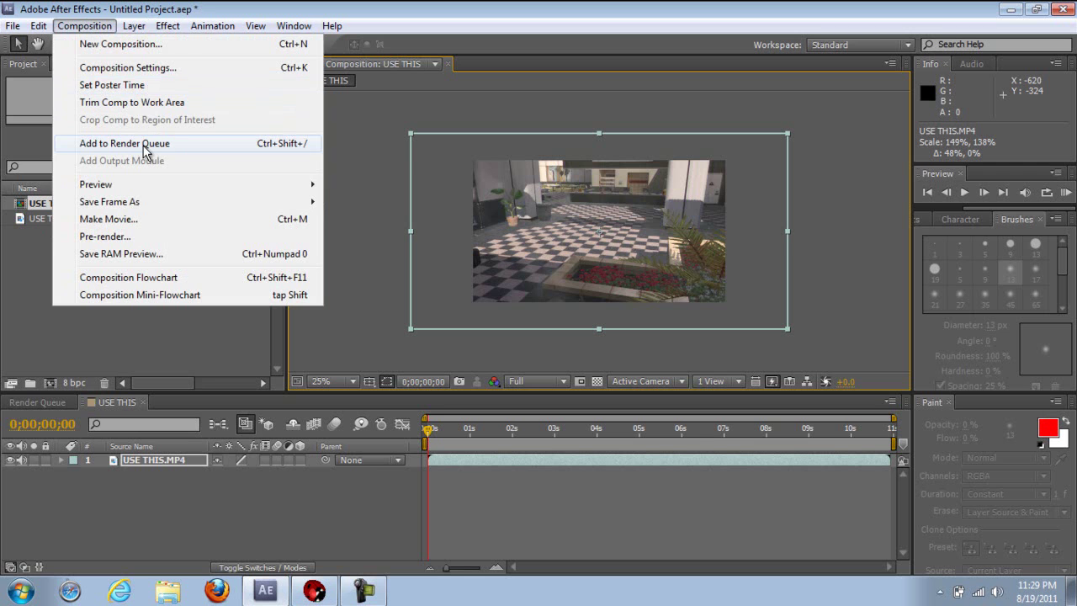
{"action": "left_click", "coordinate": [143, 144]}
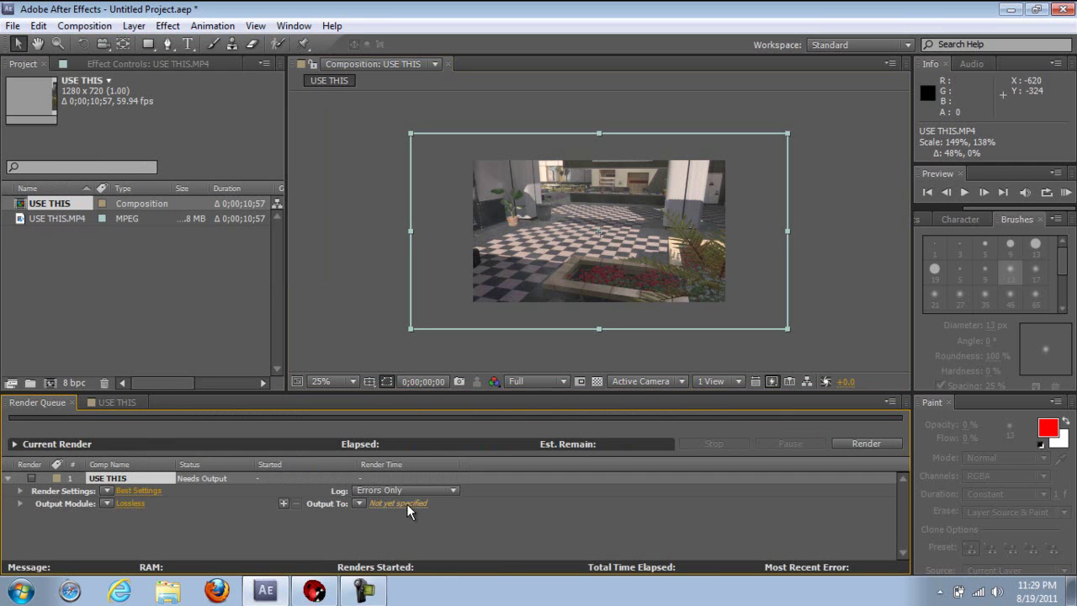
{"action": "left_click", "coordinate": [405, 503]}
{"action": "type", "text": "tu"}
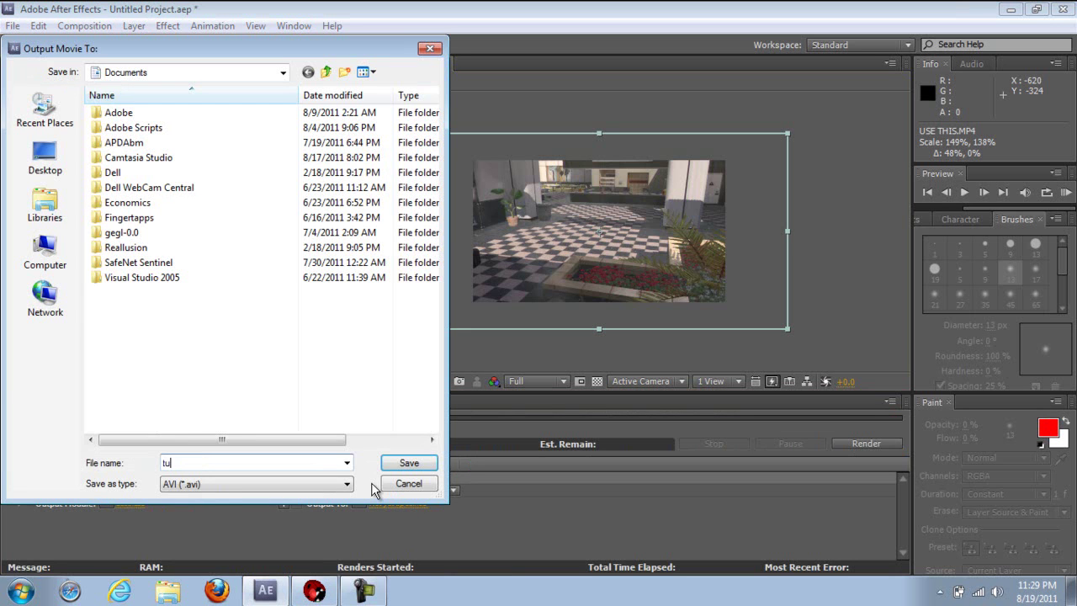
{"action": "key", "text": "BackSpace"}
{"action": "left_click", "coordinate": [44, 154]}
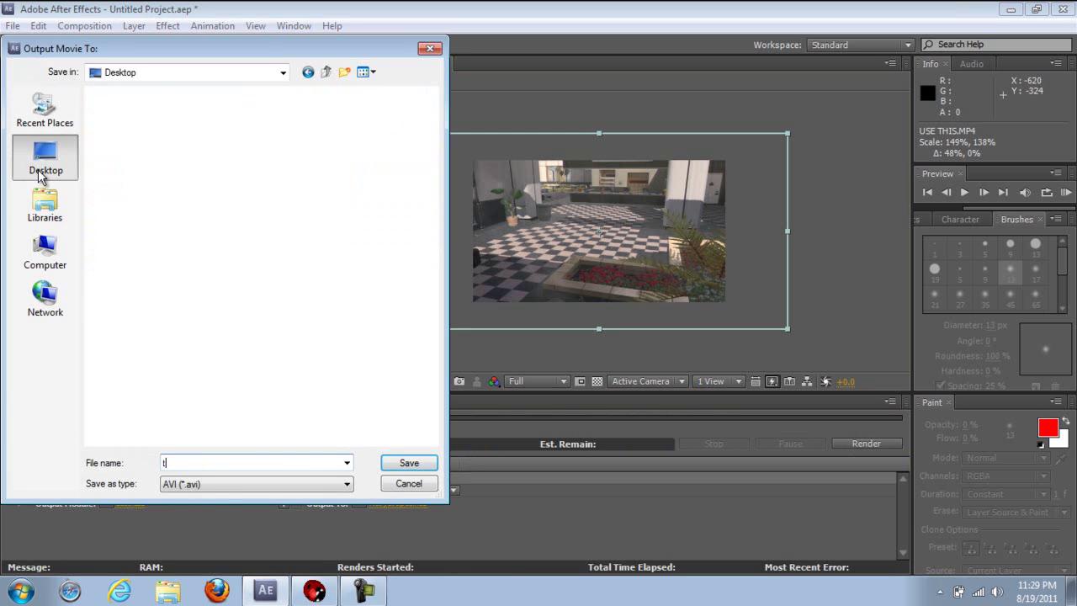
{"action": "type", "text": "uroti"}
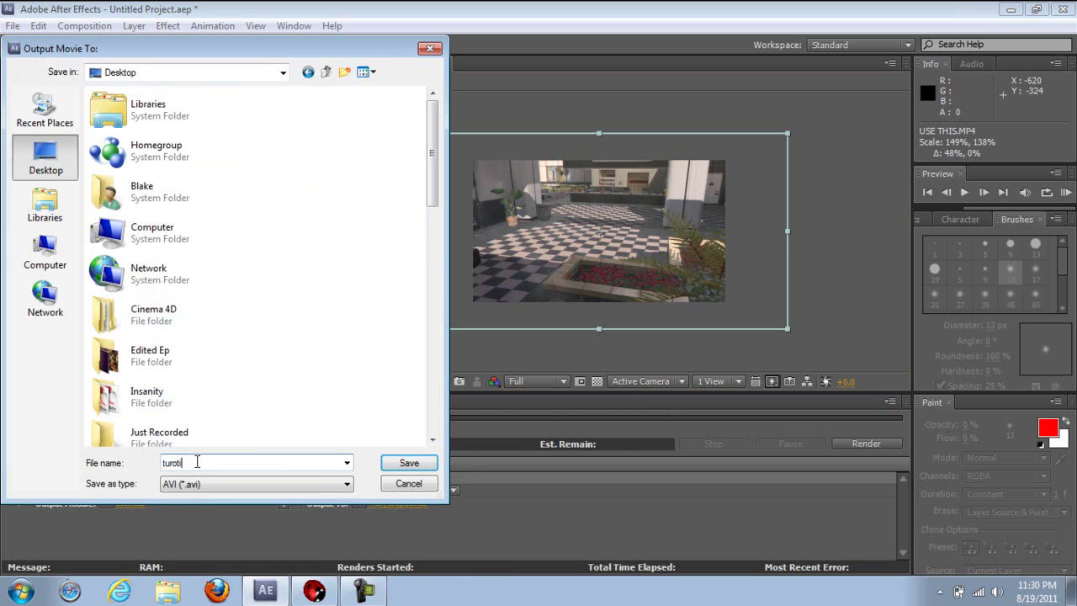
{"action": "key", "text": "BackSpace"}
{"action": "key", "text": "BackSpace"}
{"action": "type", "text": "torial vid"}
{"action": "key", "text": "Return"}
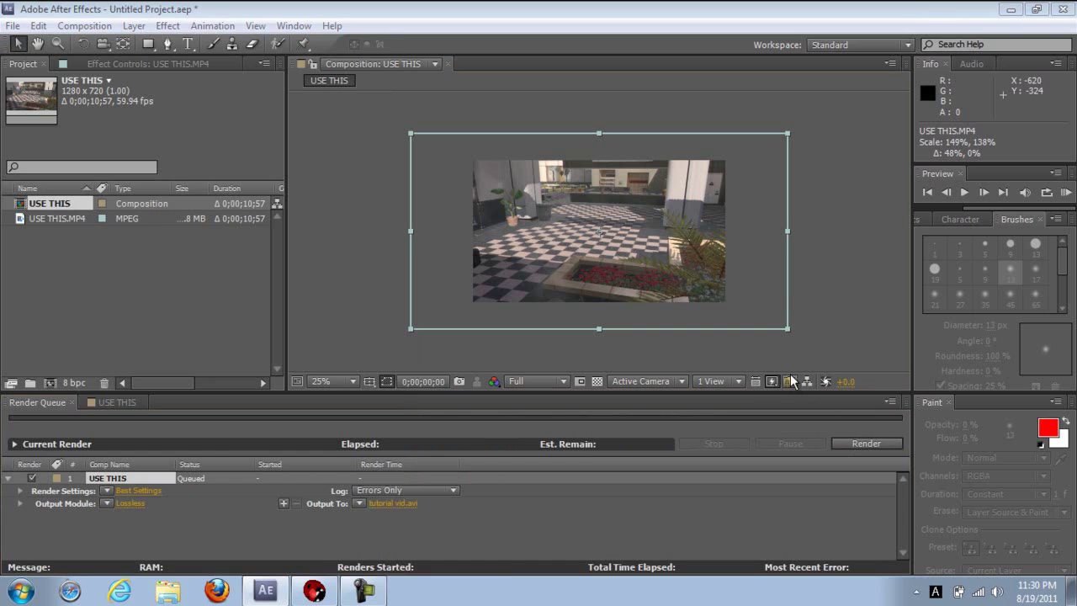
- Render the queued AVI, check the file on the desktop and return to After Effects
{"action": "left_click", "coordinate": [855, 443]}
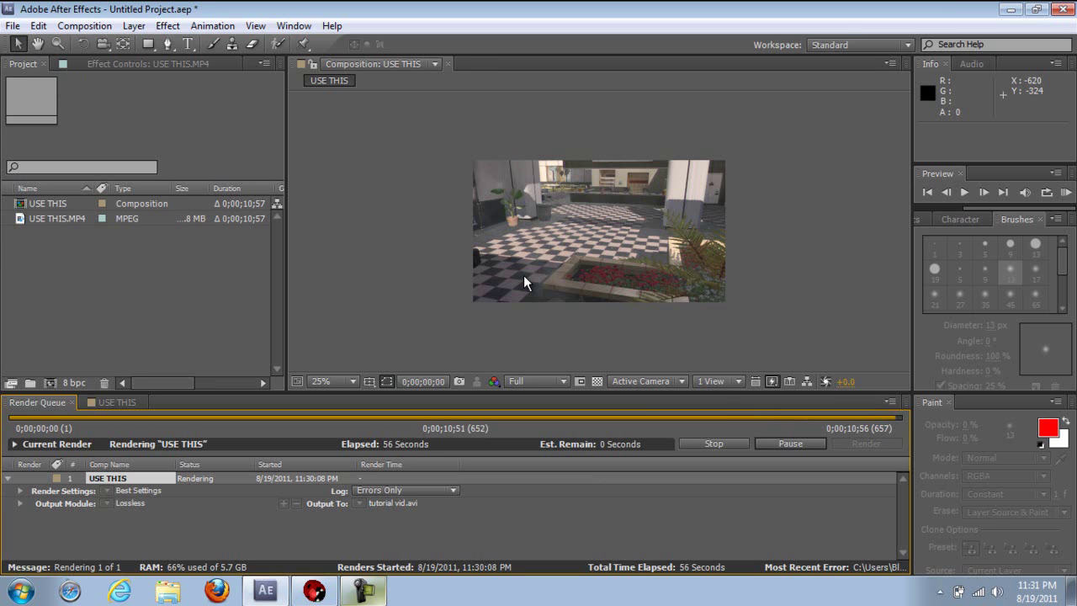
{"action": "key", "text": "Caps_Lock"}
{"action": "left_click", "coordinate": [1012, 10]}
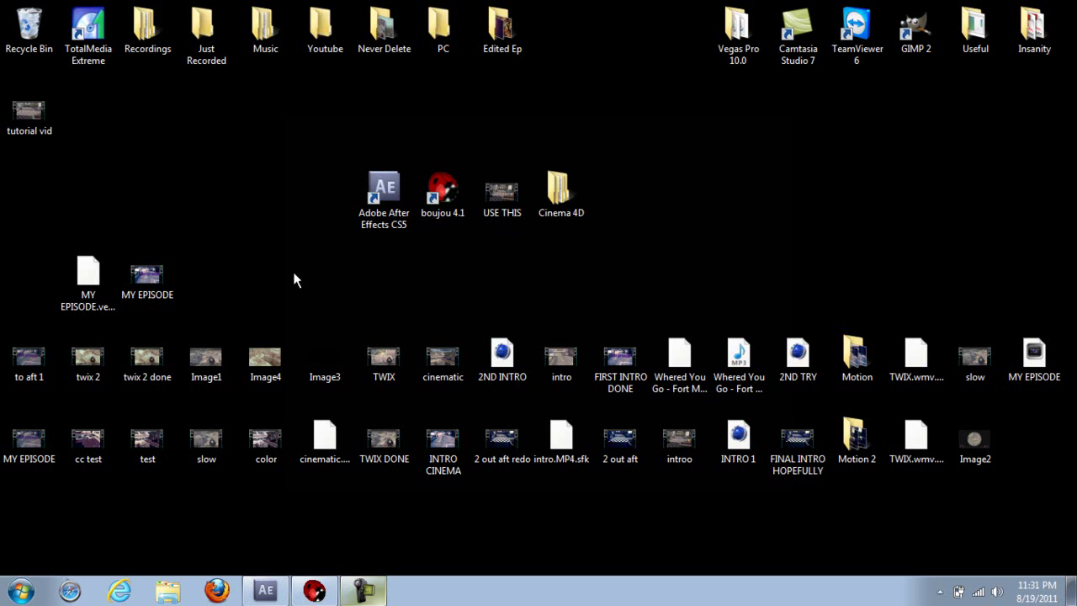
{"action": "key", "text": "alt+Tab"}
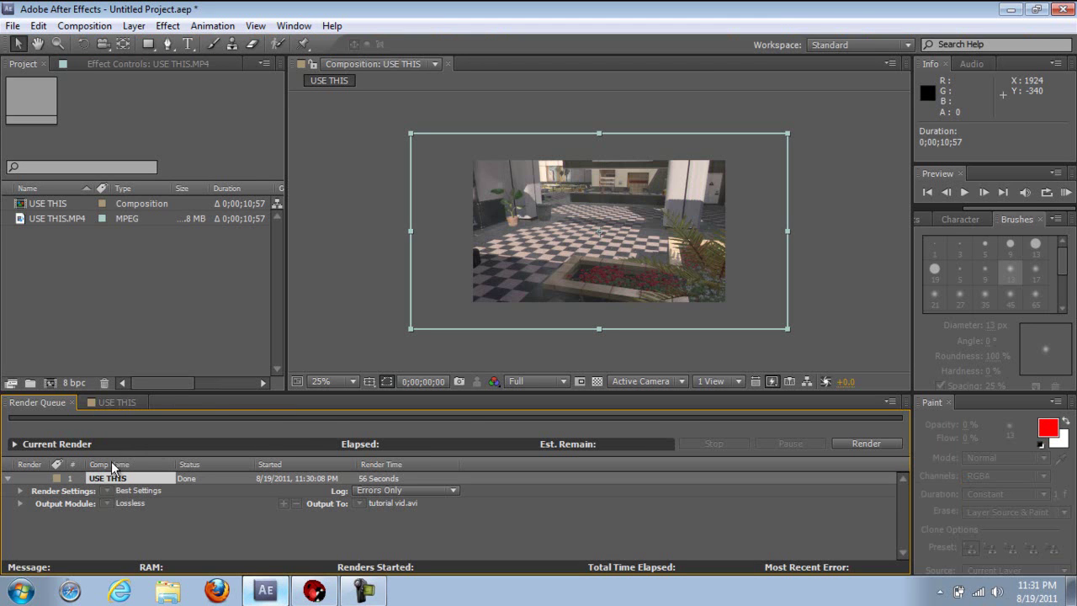
- Remove the finished render item, queue the composition again and set its output format to JPEG Sequence
{"action": "key", "text": "Delete"}
{"action": "left_click", "coordinate": [117, 402]}
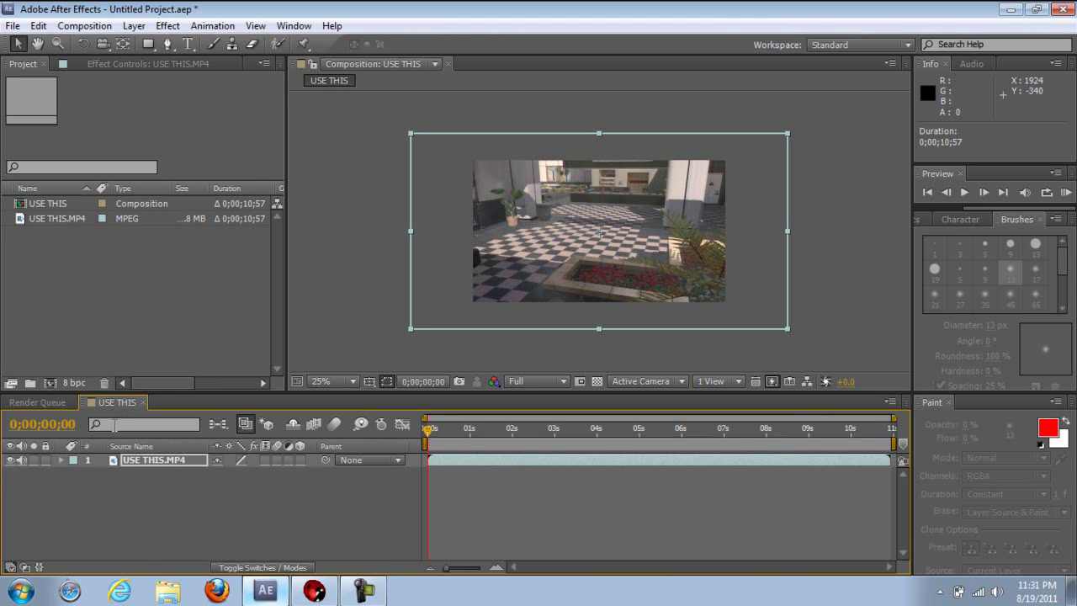
{"action": "left_click", "coordinate": [84, 25]}
{"action": "left_click", "coordinate": [132, 140]}
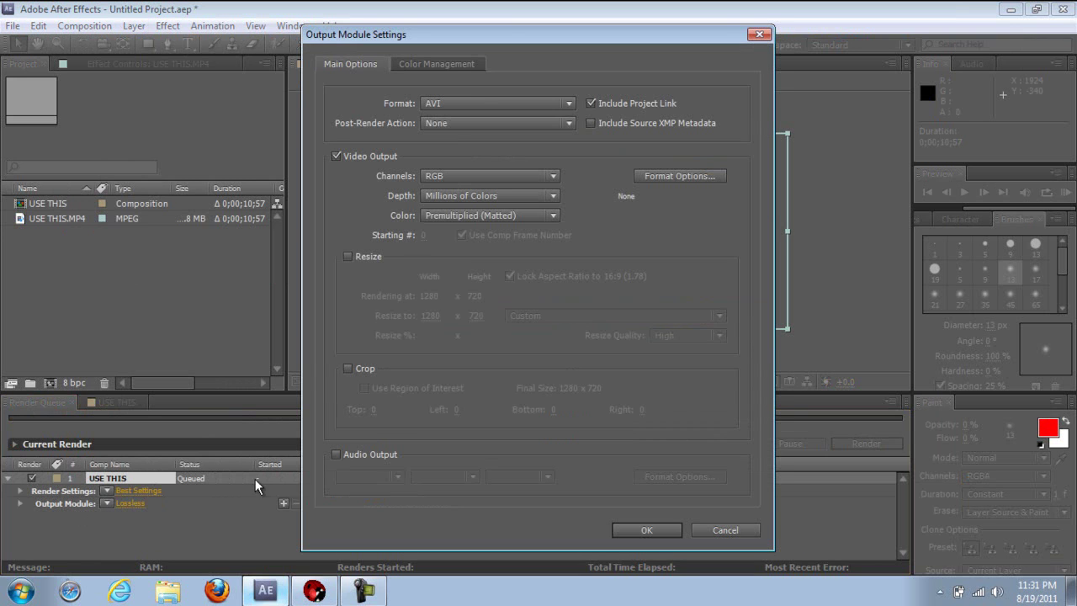
{"action": "left_click", "coordinate": [480, 101]}
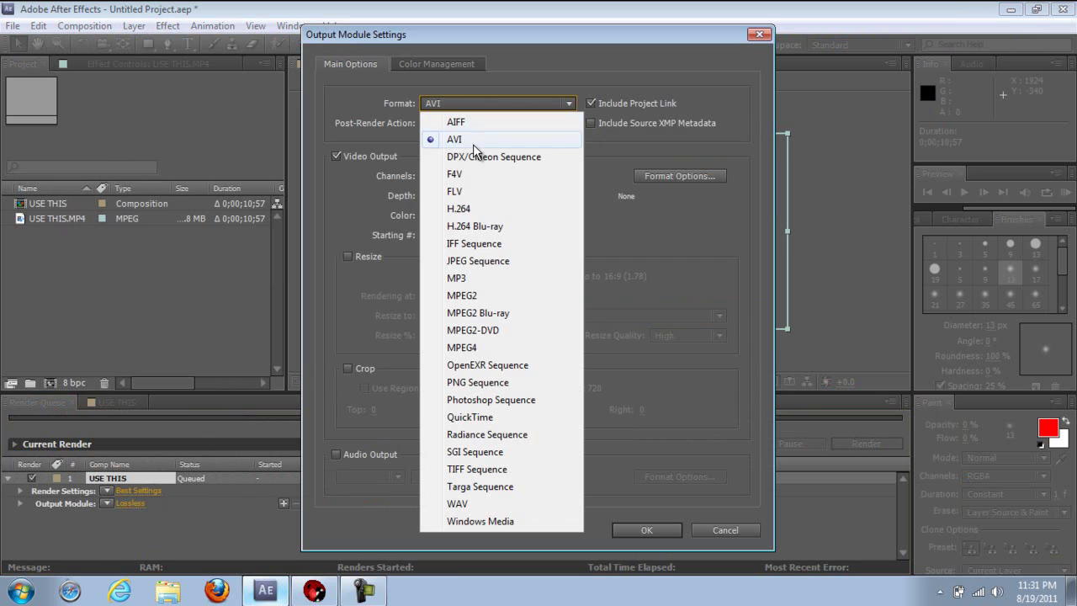
{"action": "left_click", "coordinate": [498, 260]}
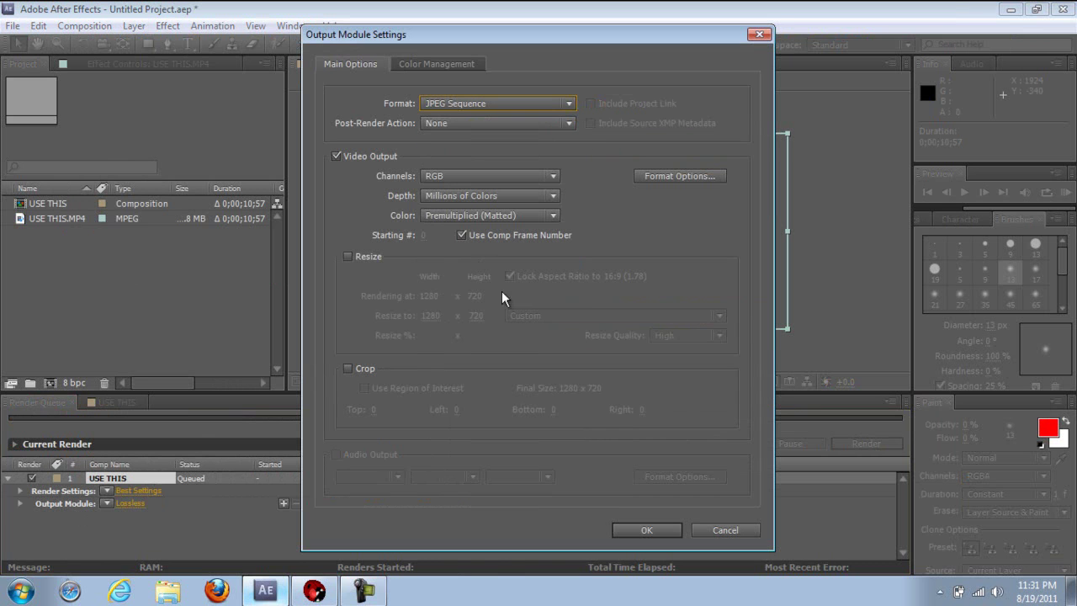
{"action": "left_click", "coordinate": [642, 525]}
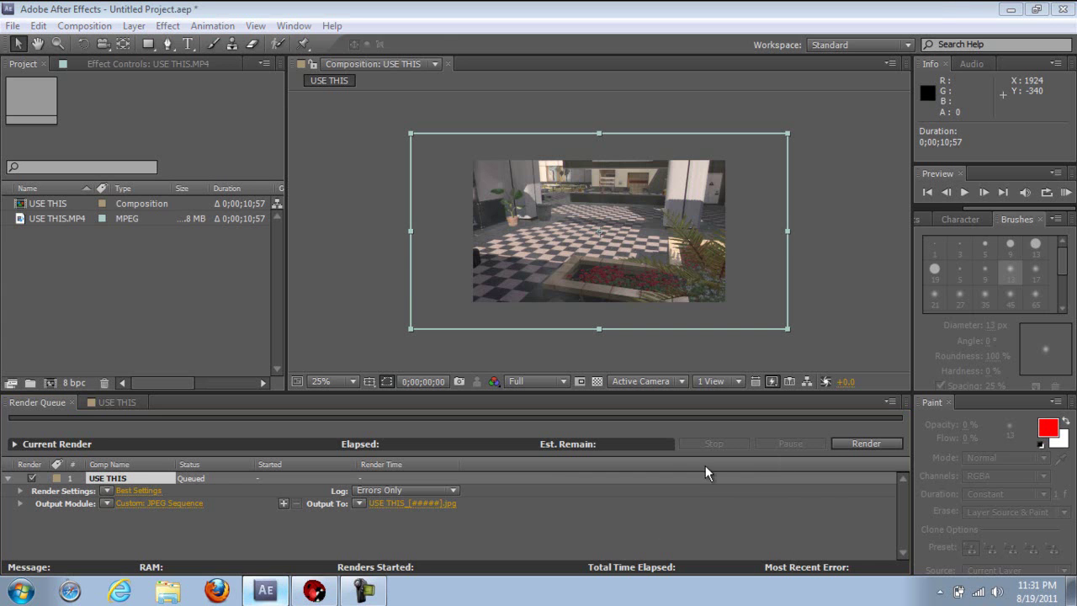
- Create a folder named TUTORIAL on the Desktop while choosing the JPEG sequence's output location
{"action": "left_click", "coordinate": [423, 502]}
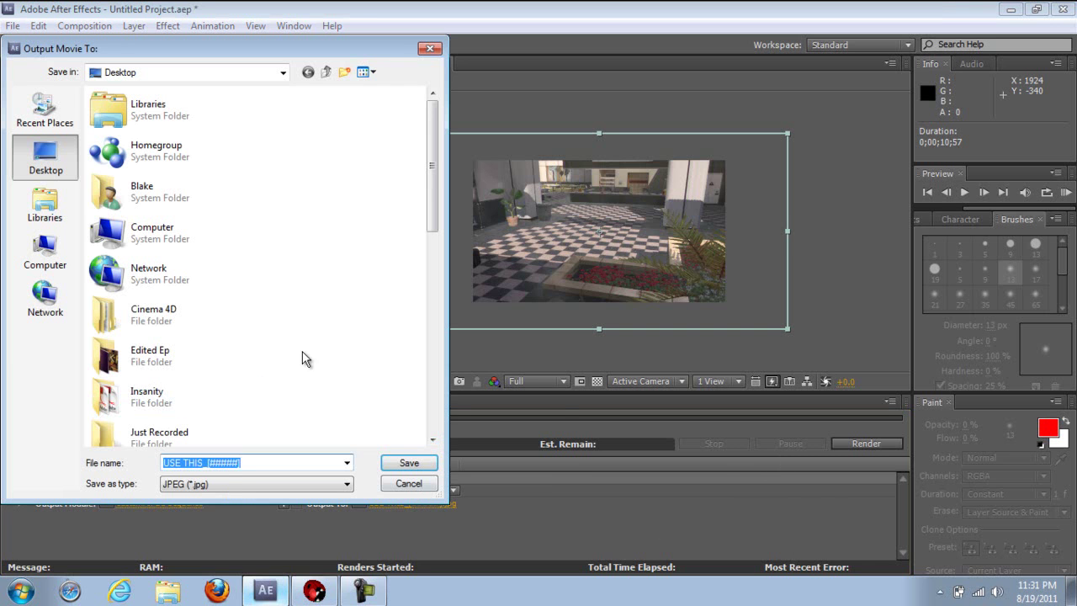
{"action": "right_click", "coordinate": [347, 342]}
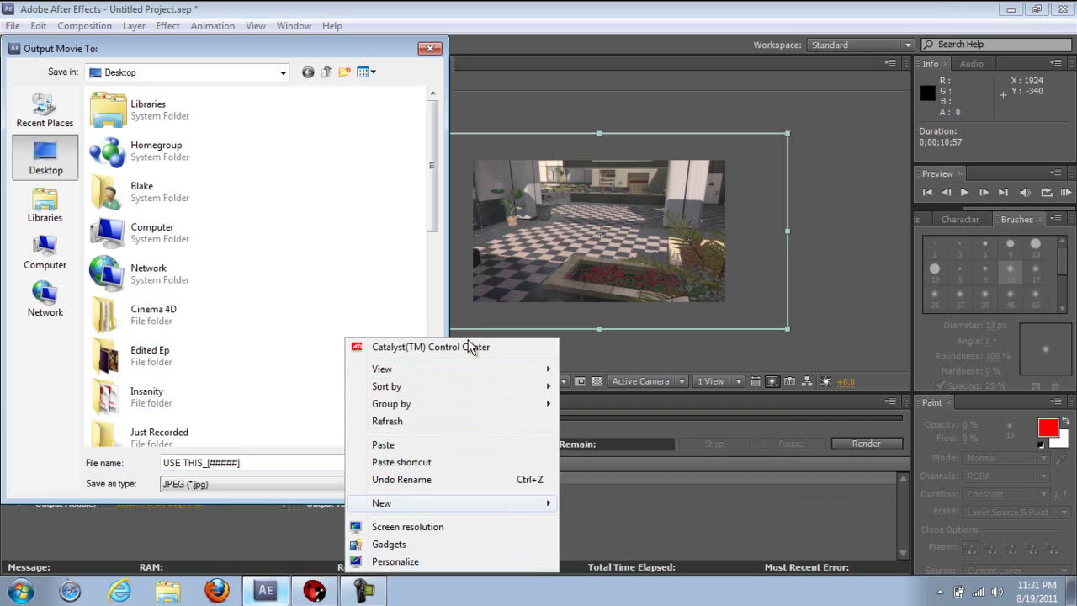
{"action": "mouse_move", "coordinate": [407, 503]}
{"action": "left_click", "coordinate": [654, 255]}
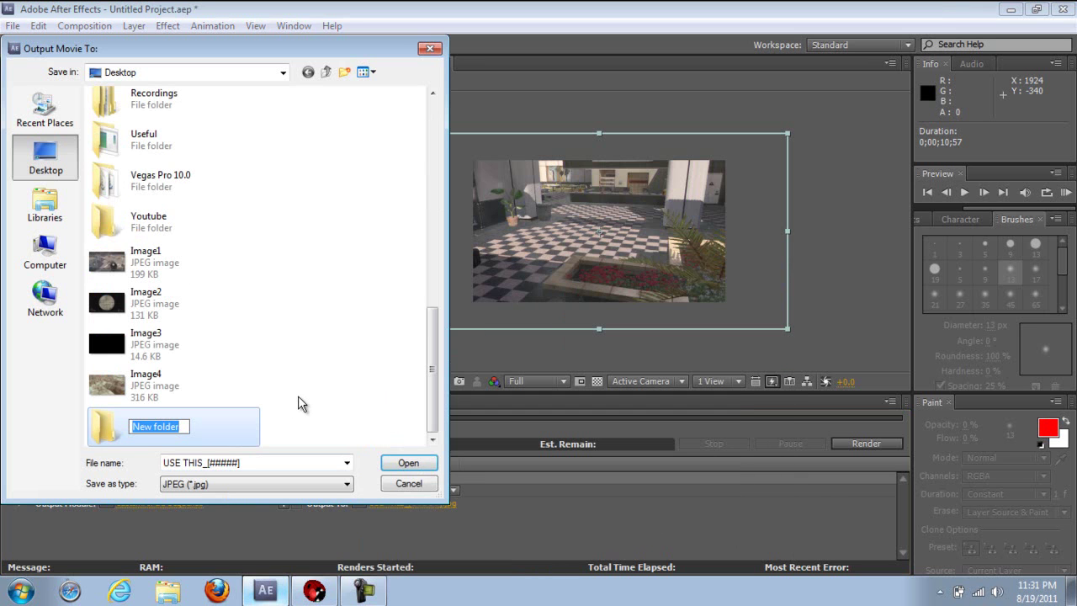
{"action": "type", "text": "ren"}
{"action": "key", "text": "BackSpace"}
{"action": "key", "text": "BackSpace"}
{"action": "key", "text": "BackSpace"}
{"action": "type", "text": "TUTORIAL"}
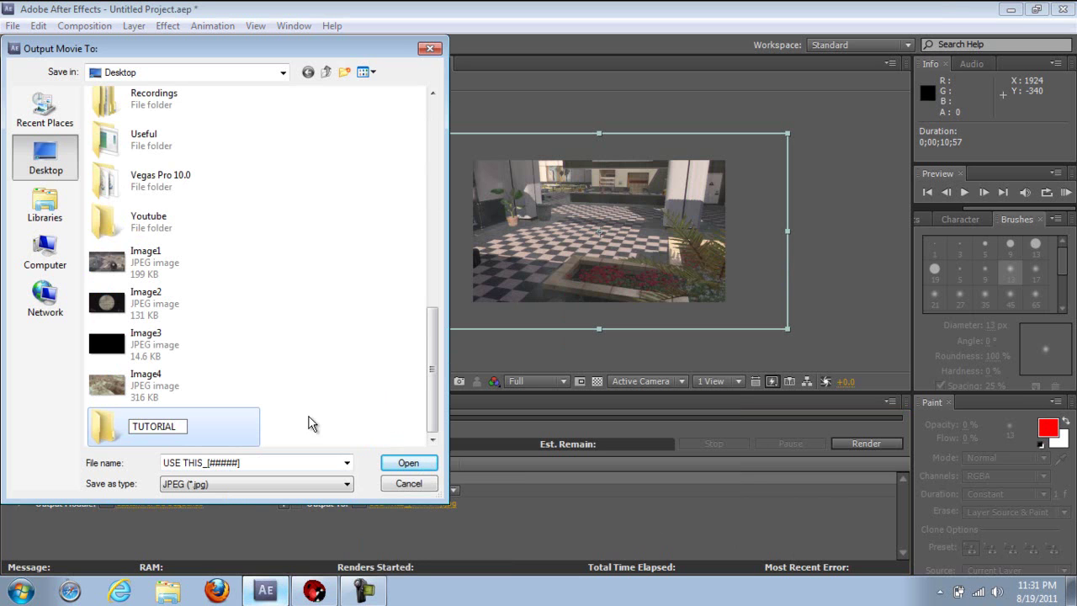
{"action": "key", "text": "Return"}
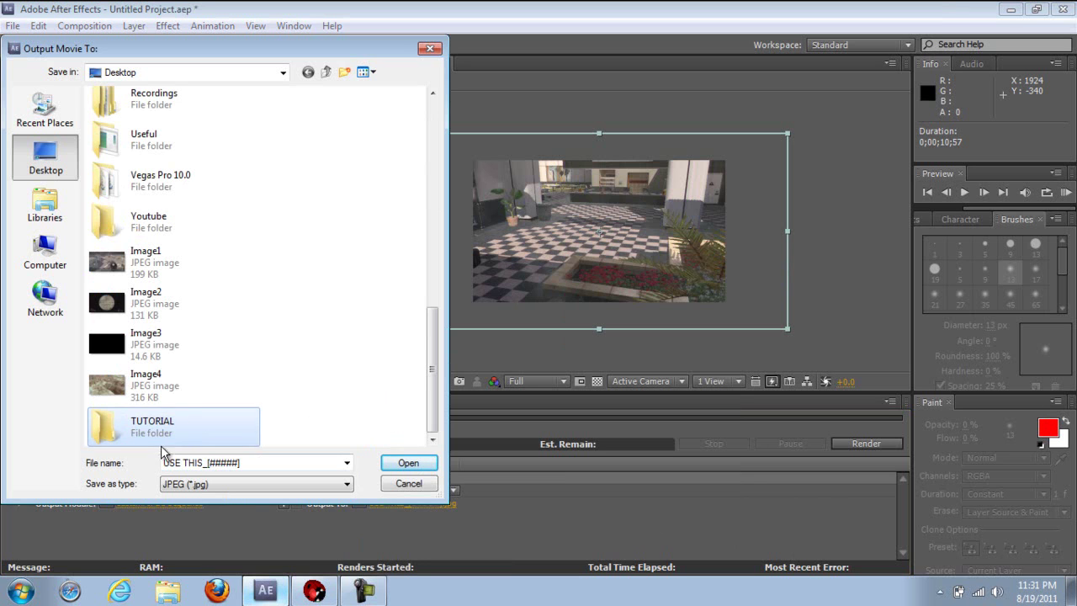
- Set the JPEG sequence to save in the TUTORIAL folder under its default name and render it
{"action": "double_click", "coordinate": [150, 428]}
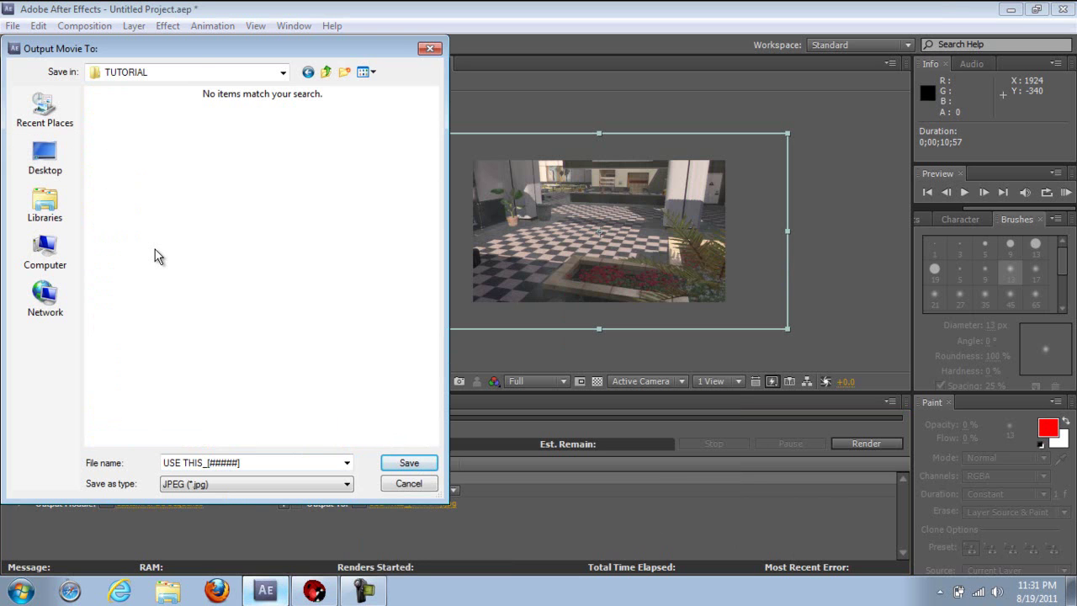
{"action": "left_click", "coordinate": [408, 462]}
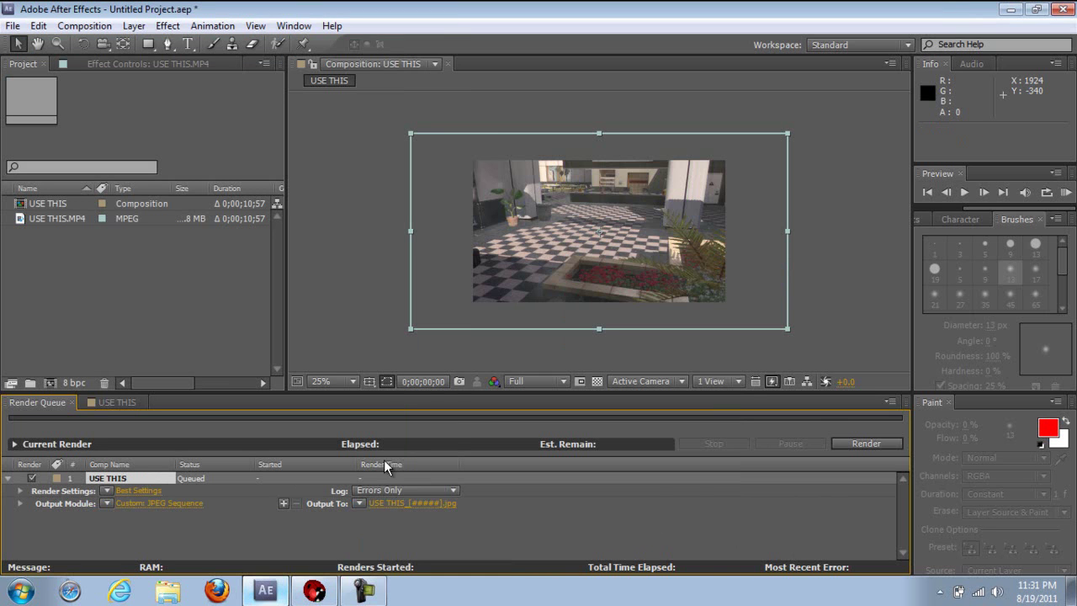
{"action": "left_click", "coordinate": [866, 443]}
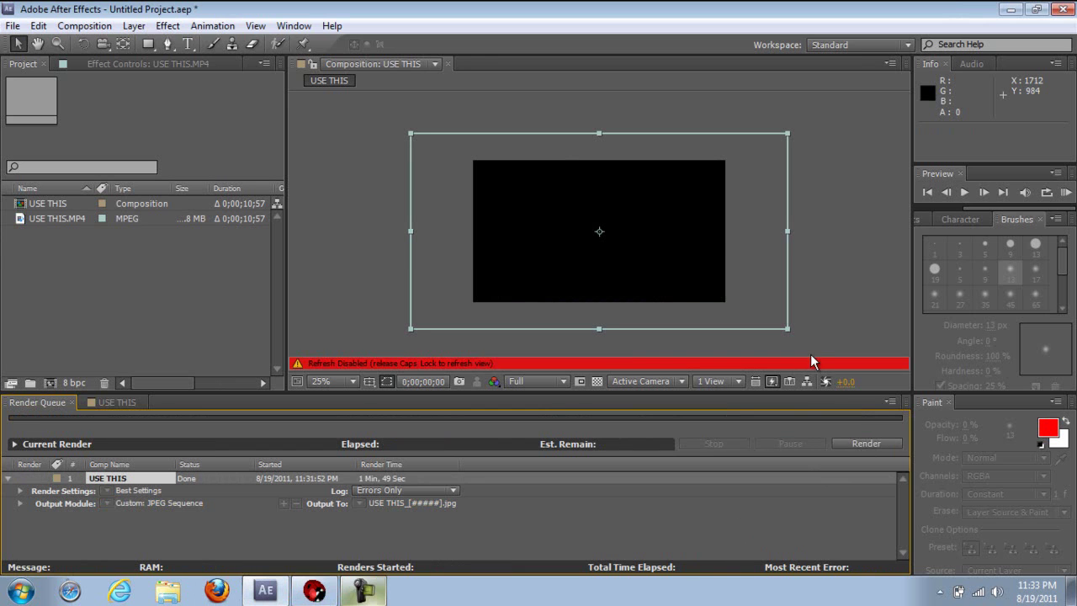
{"action": "key", "text": "Caps_Lock"}
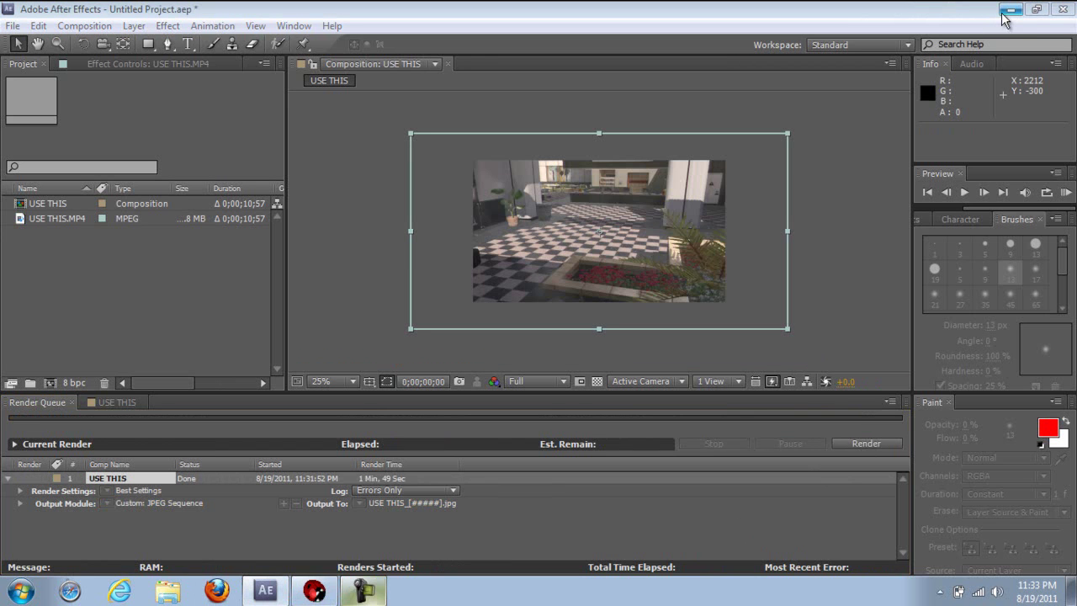
- Show the desktop and move the TUTORIAL folder beside the Cinema 4D folder
{"action": "left_click", "coordinate": [1005, 12]}
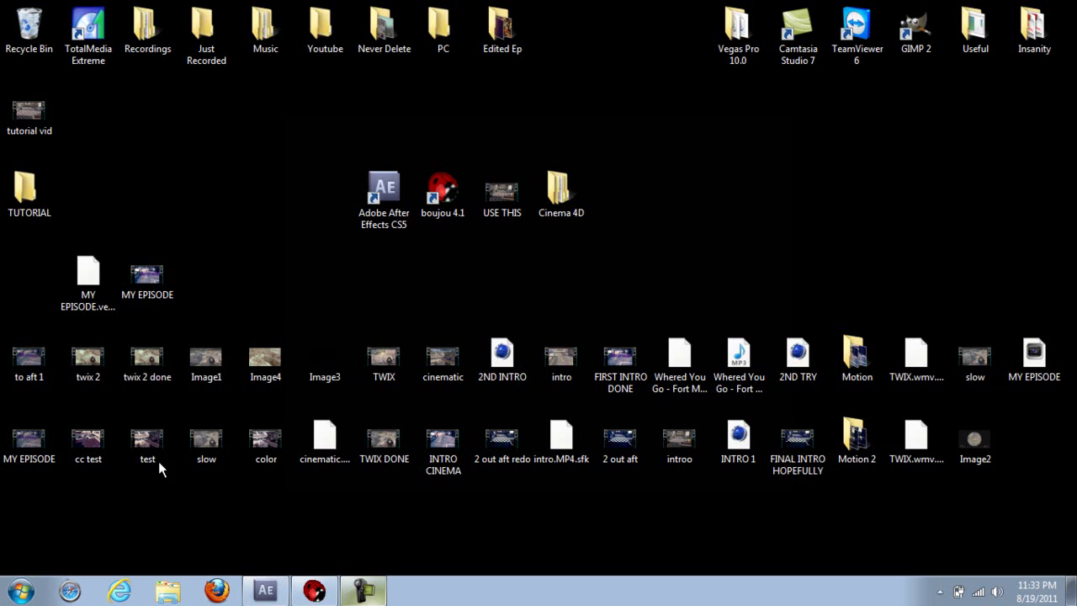
{"action": "left_click_drag", "start_coordinate": [29, 204], "coordinate": [434, 126]}
{"action": "left_click", "coordinate": [29, 194]}
{"action": "left_click_drag", "start_coordinate": [28, 193], "coordinate": [627, 209]}
{"action": "left_click", "coordinate": [761, 152]}
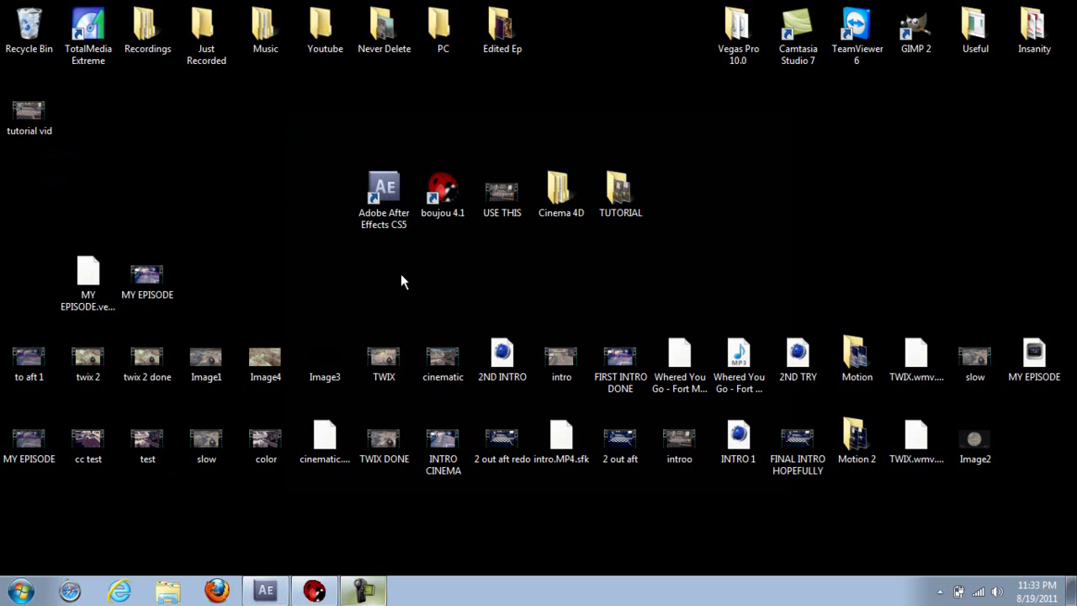
- Switch to boujou and start a new project, leaving the current project open
{"action": "left_click", "coordinate": [313, 590]}
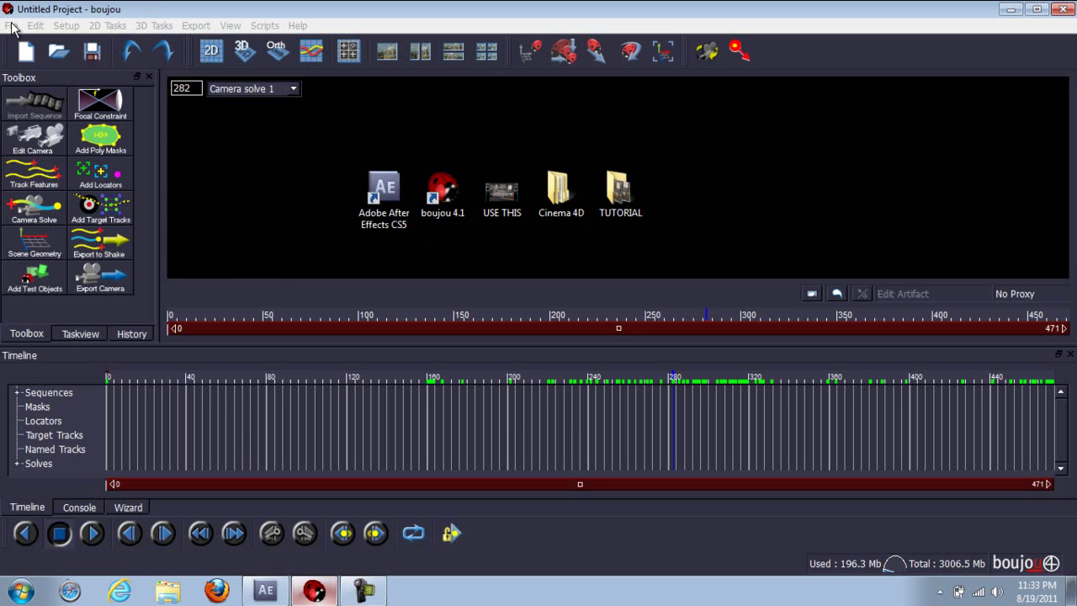
{"action": "left_click", "coordinate": [11, 25]}
{"action": "left_click", "coordinate": [12, 25]}
{"action": "left_click", "coordinate": [12, 25]}
{"action": "left_click", "coordinate": [33, 43]}
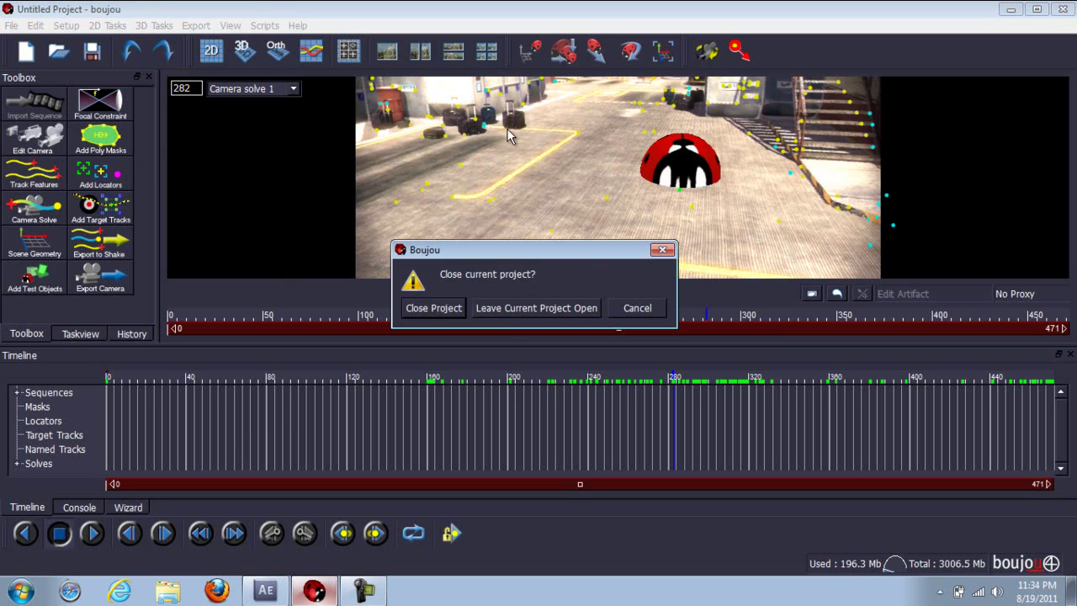
{"action": "left_click", "coordinate": [491, 314]}
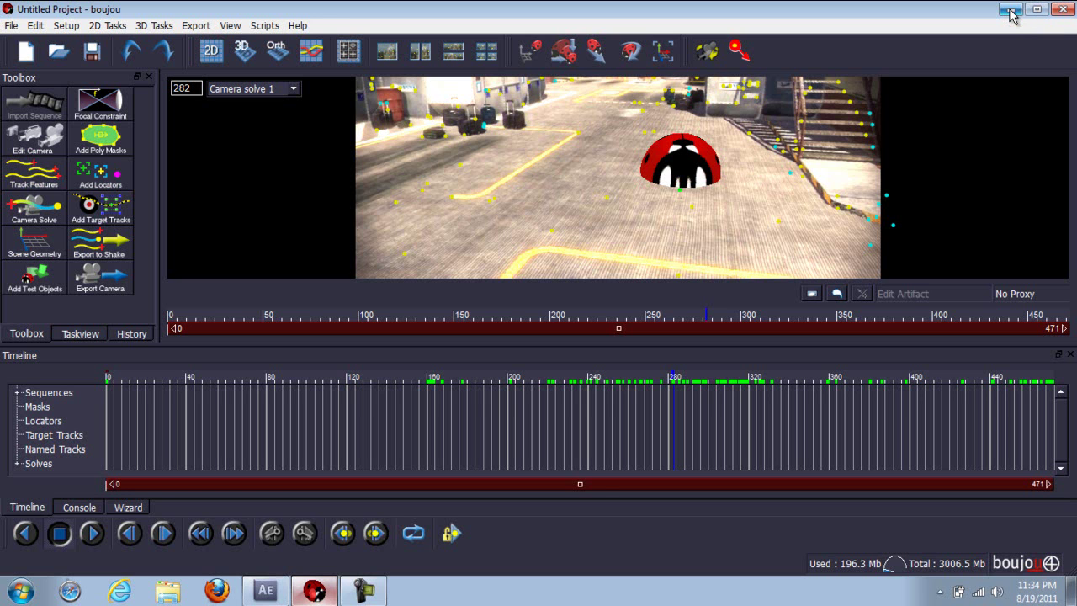
- Bring the empty boujou project's window to the front
{"action": "left_click", "coordinate": [36, 25]}
{"action": "left_click", "coordinate": [374, 3]}
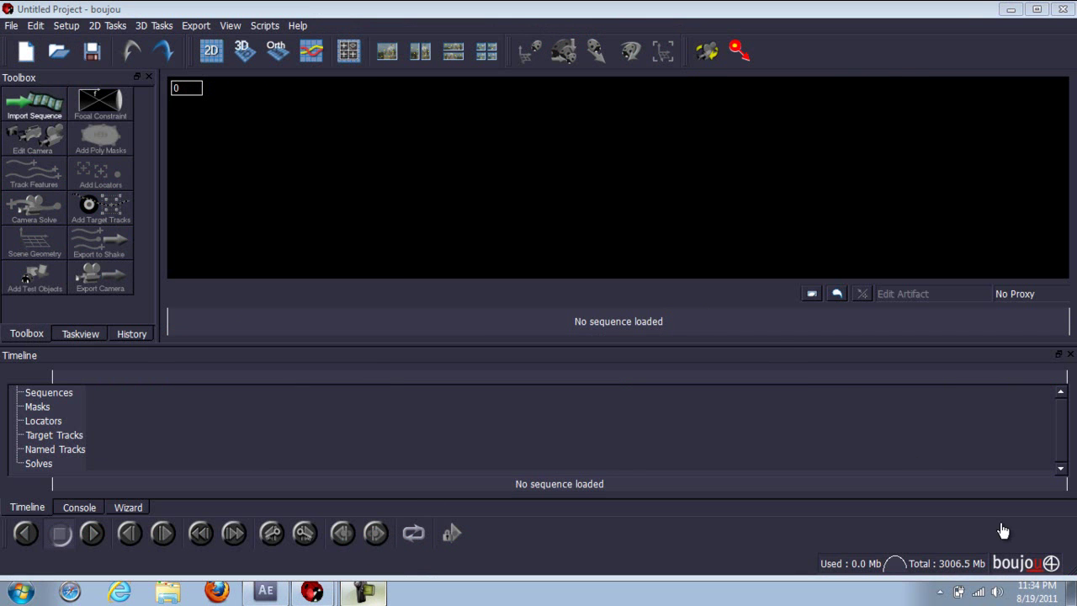
{"action": "key", "text": "super+d"}
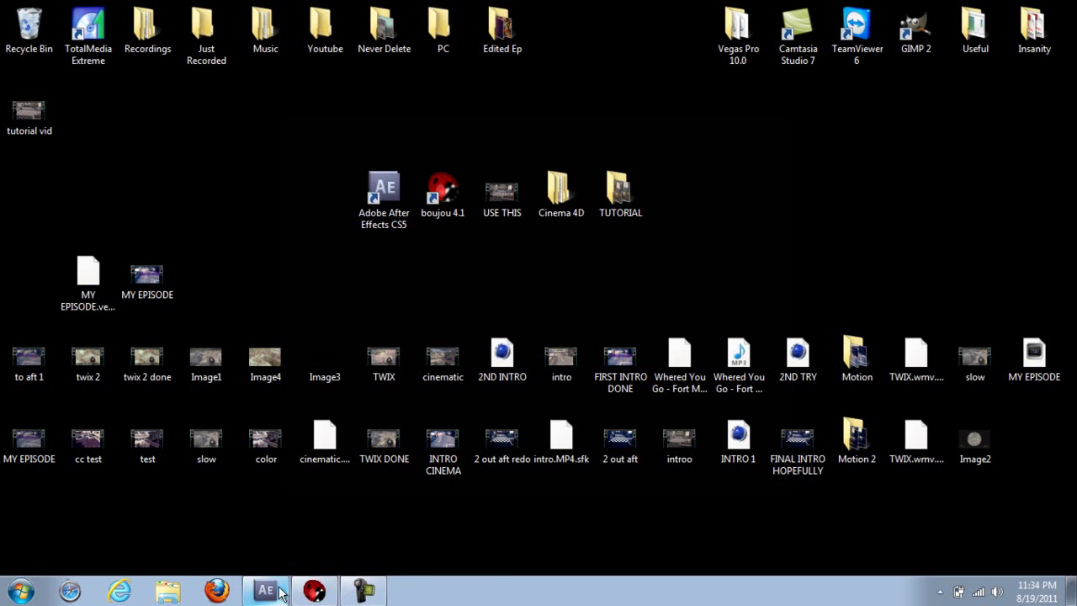
{"action": "left_click", "coordinate": [314, 591]}
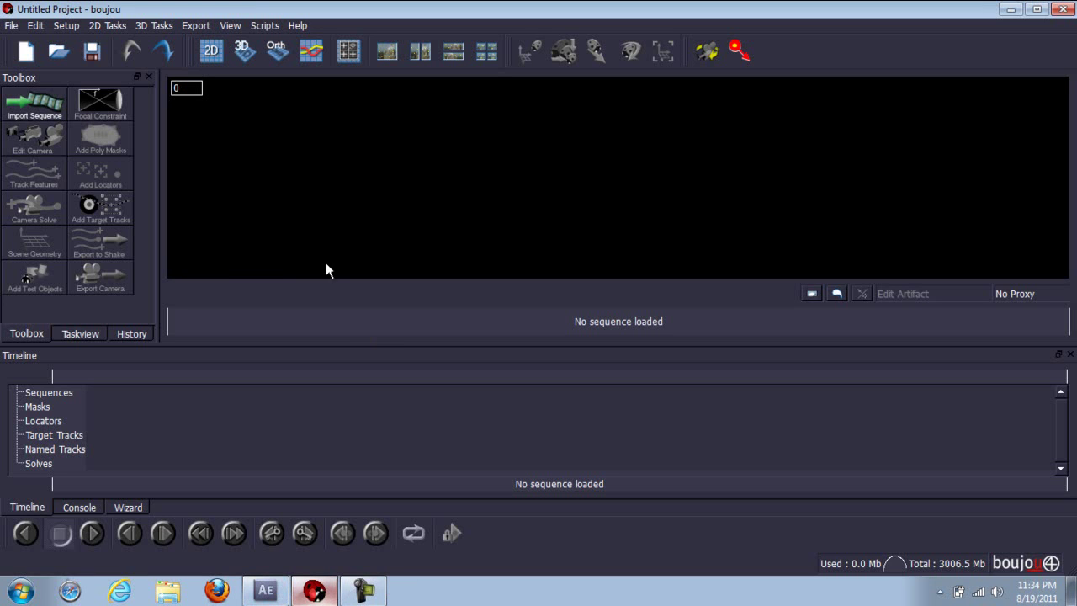
- Start importing an image sequence and browse to the user's Desktop folder
{"action": "left_click", "coordinate": [19, 116]}
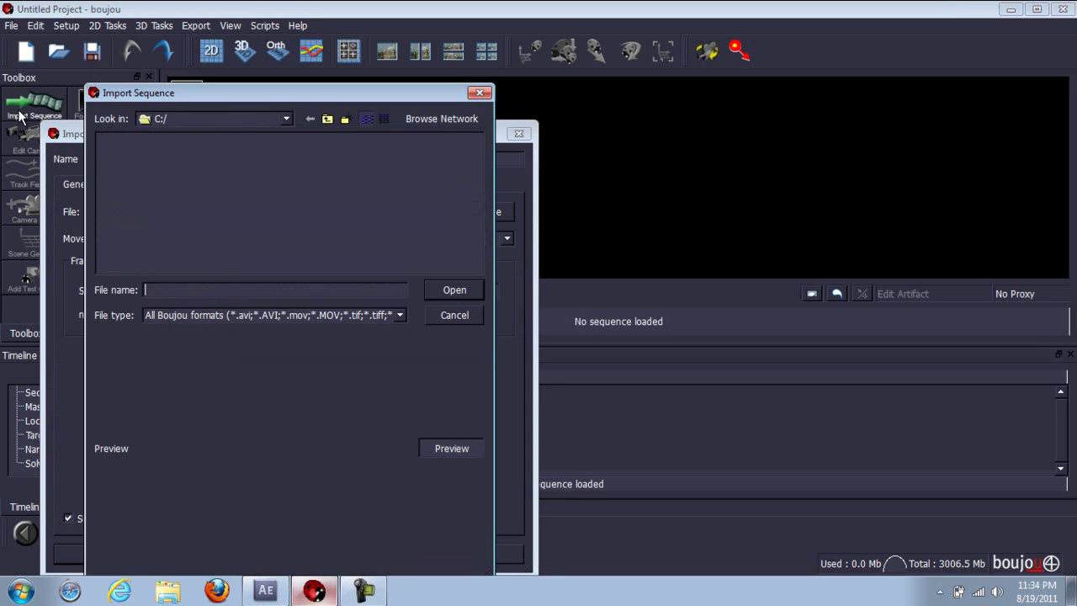
{"action": "double_click", "coordinate": [111, 140]}
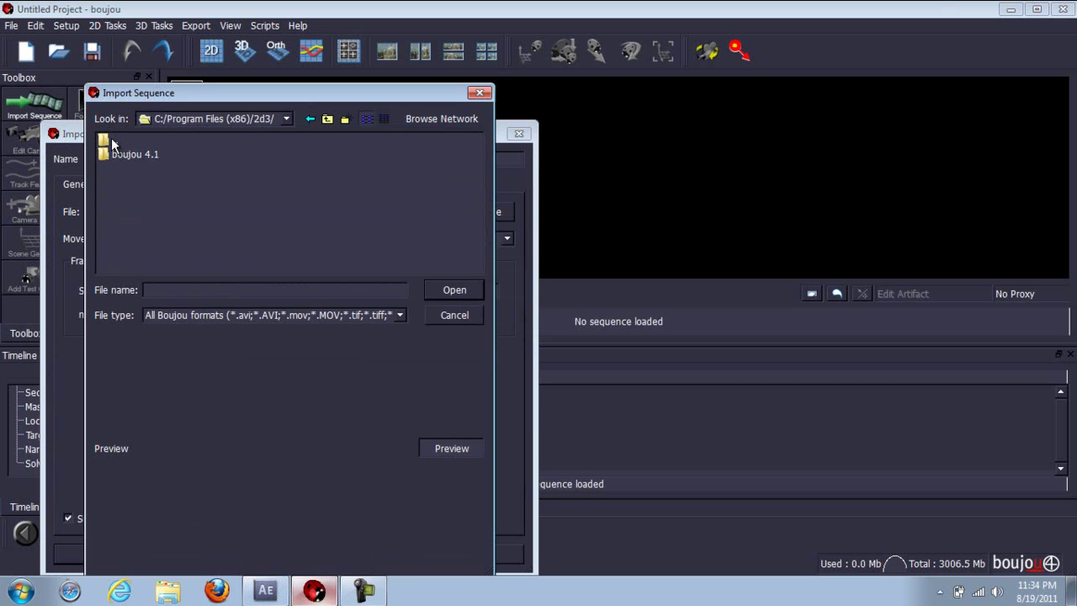
{"action": "double_click", "coordinate": [111, 139]}
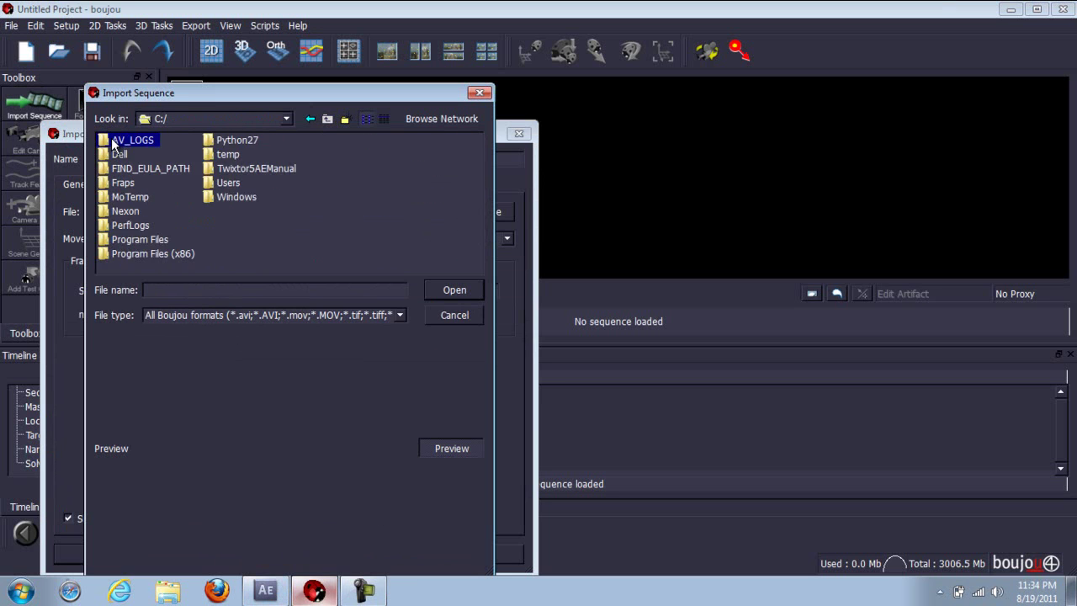
{"action": "double_click", "coordinate": [111, 140]}
{"action": "double_click", "coordinate": [117, 140]}
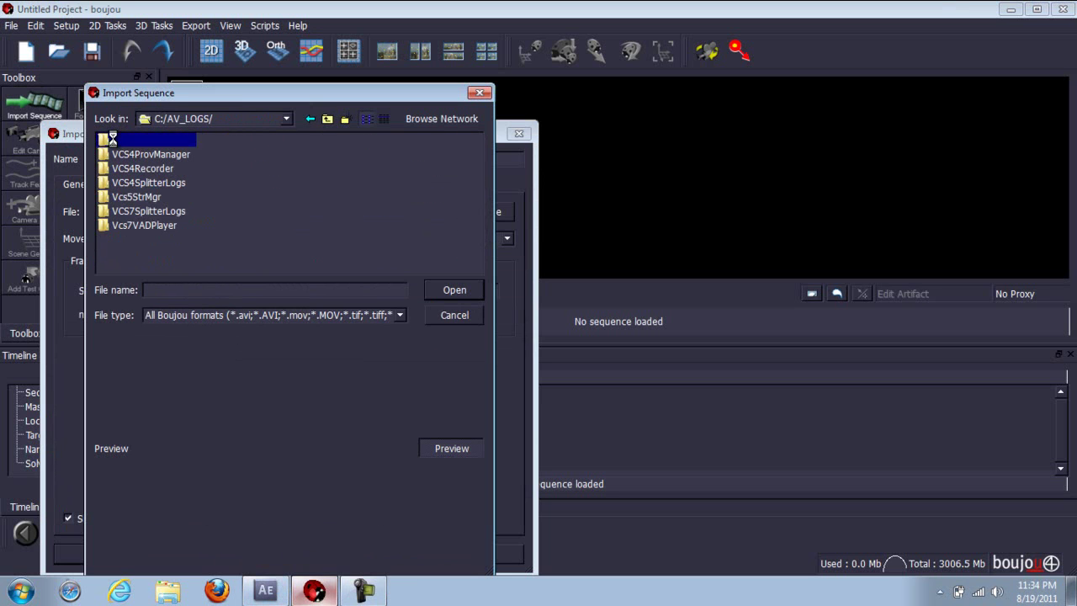
{"action": "double_click", "coordinate": [220, 181]}
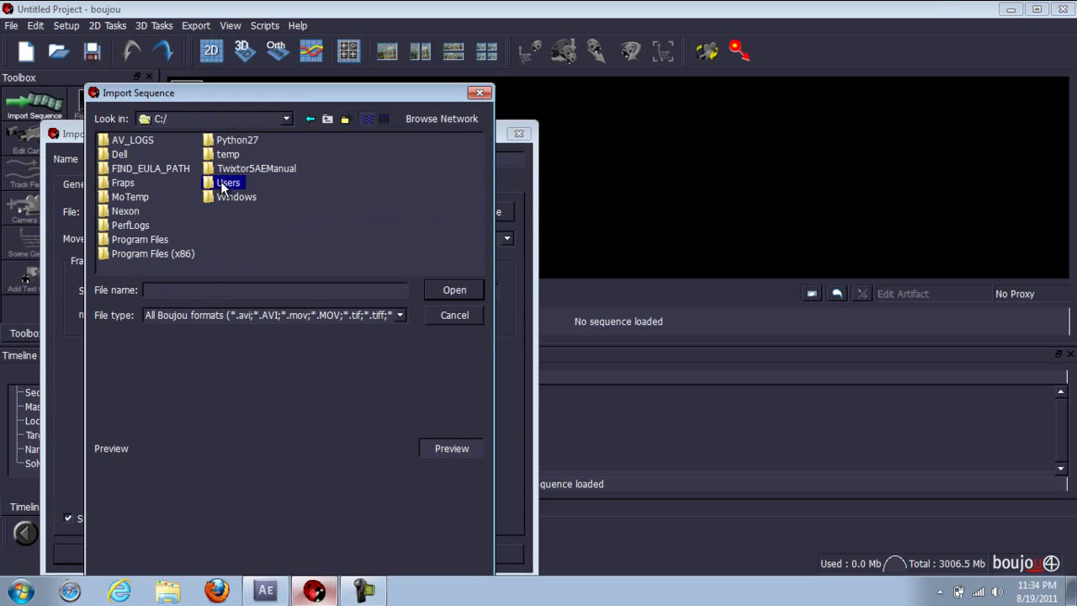
{"action": "double_click", "coordinate": [130, 153]}
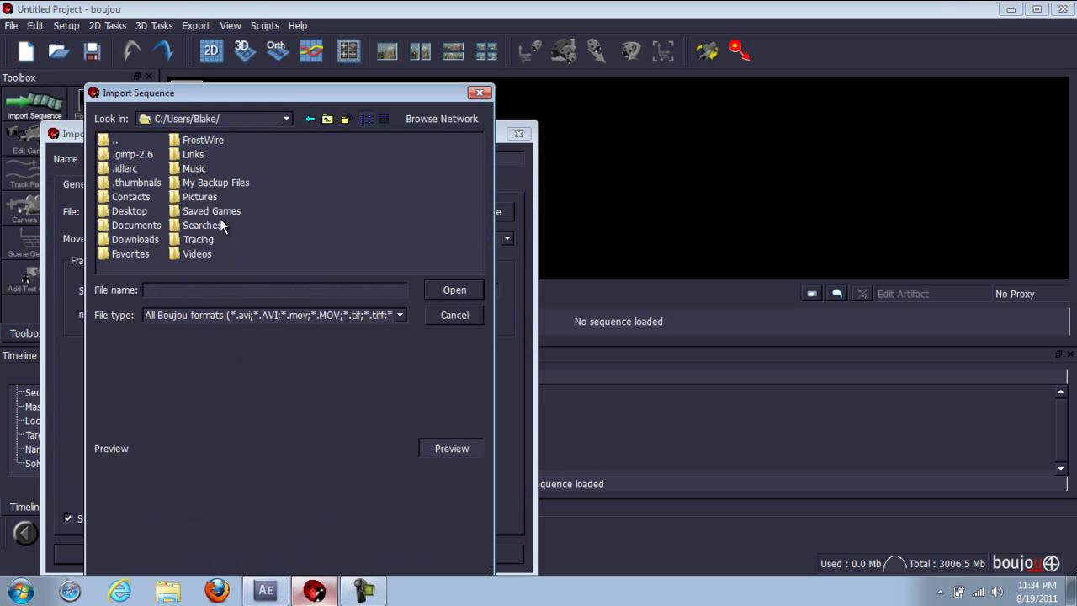
{"action": "double_click", "coordinate": [130, 210]}
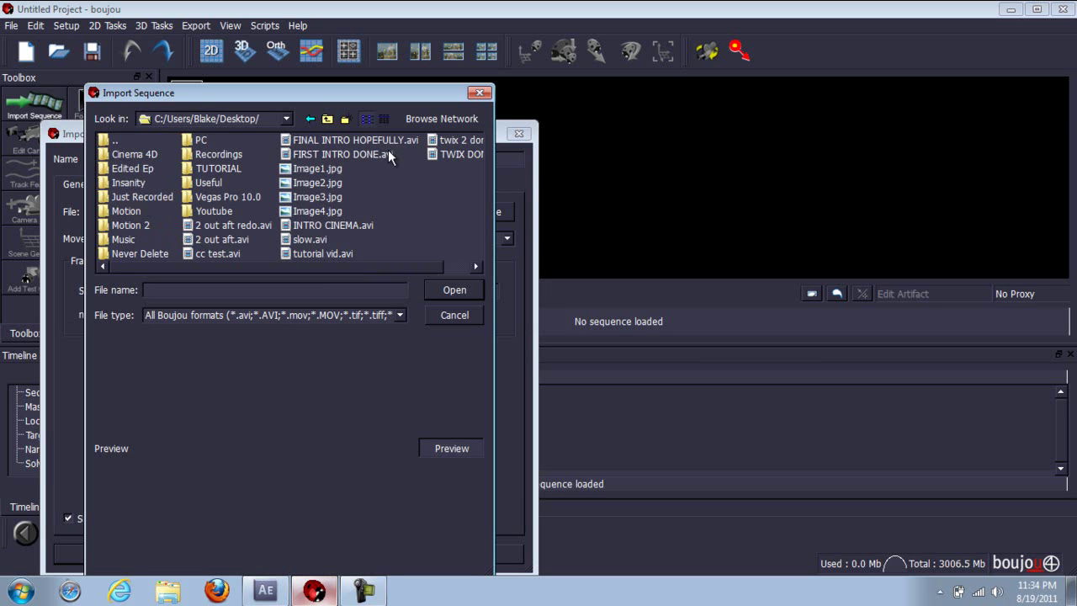
- Import the JPEG sequence starting at USE THIS_00000.jpg from the TUTORIAL folder as a Free Move, non-interlaced sequence
{"action": "left_click", "coordinate": [224, 168]}
{"action": "double_click", "coordinate": [224, 167]}
{"action": "left_click", "coordinate": [168, 156]}
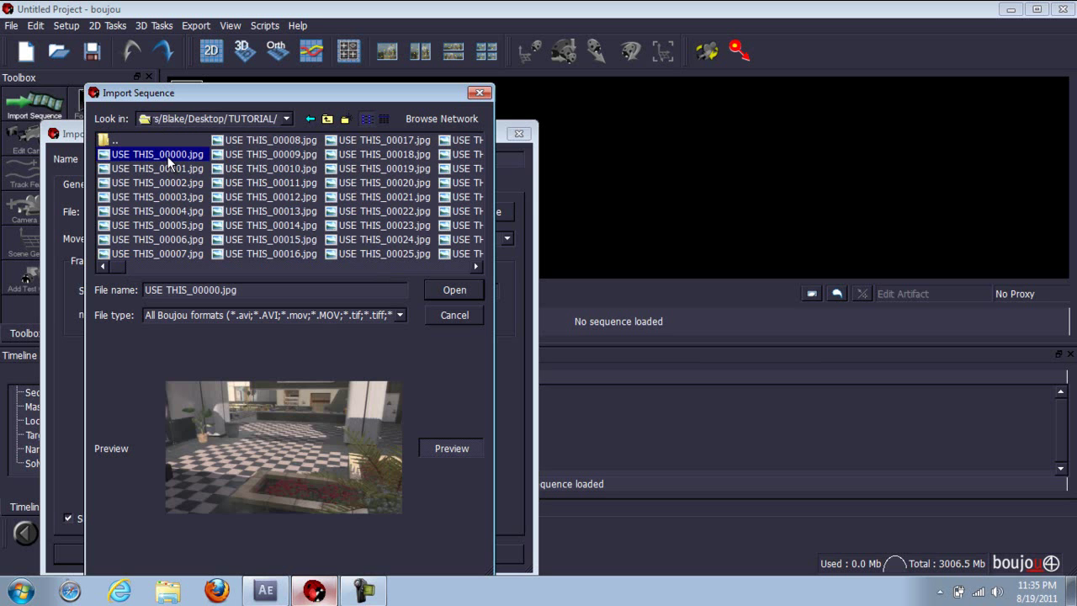
{"action": "left_click", "coordinate": [437, 291]}
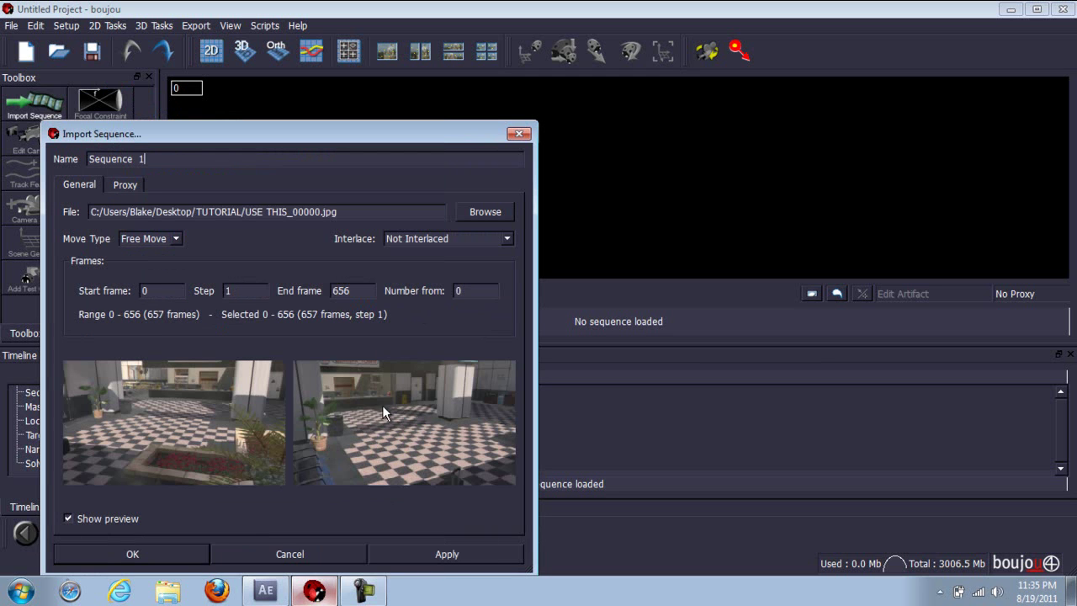
{"action": "left_click", "coordinate": [434, 544]}
{"action": "left_click", "coordinate": [278, 553]}
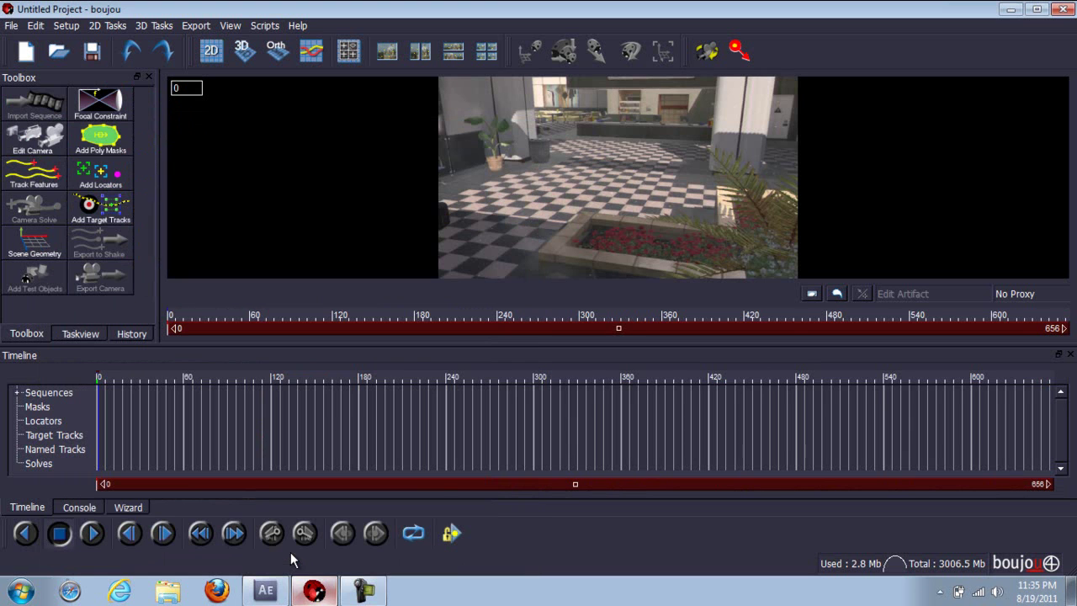
- Set the camera's frame rate to 59.94 and apply the change
{"action": "left_click", "coordinate": [34, 149]}
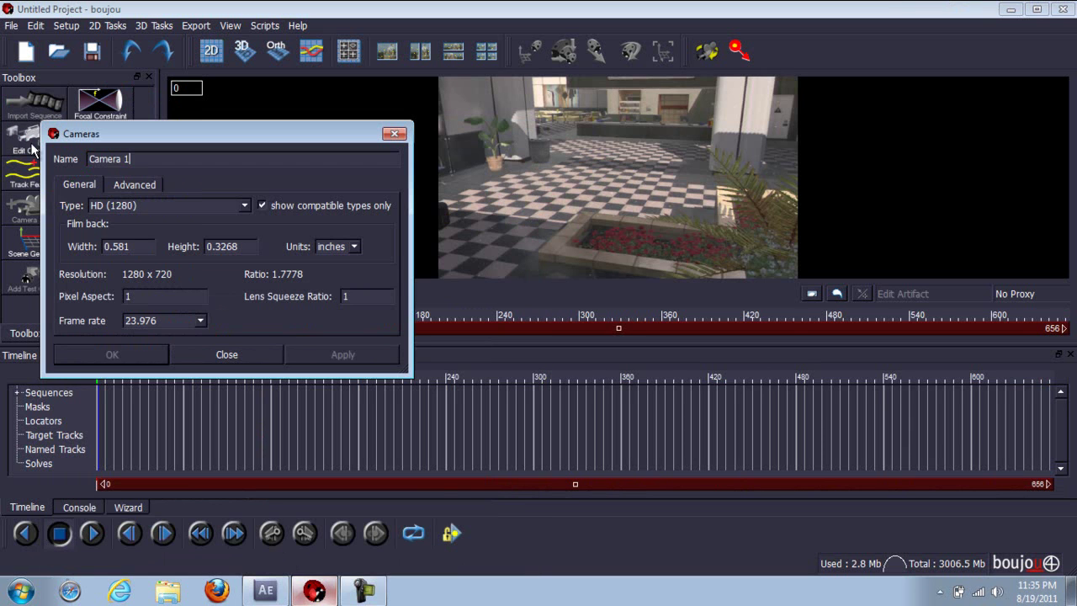
{"action": "left_click", "coordinate": [201, 320]}
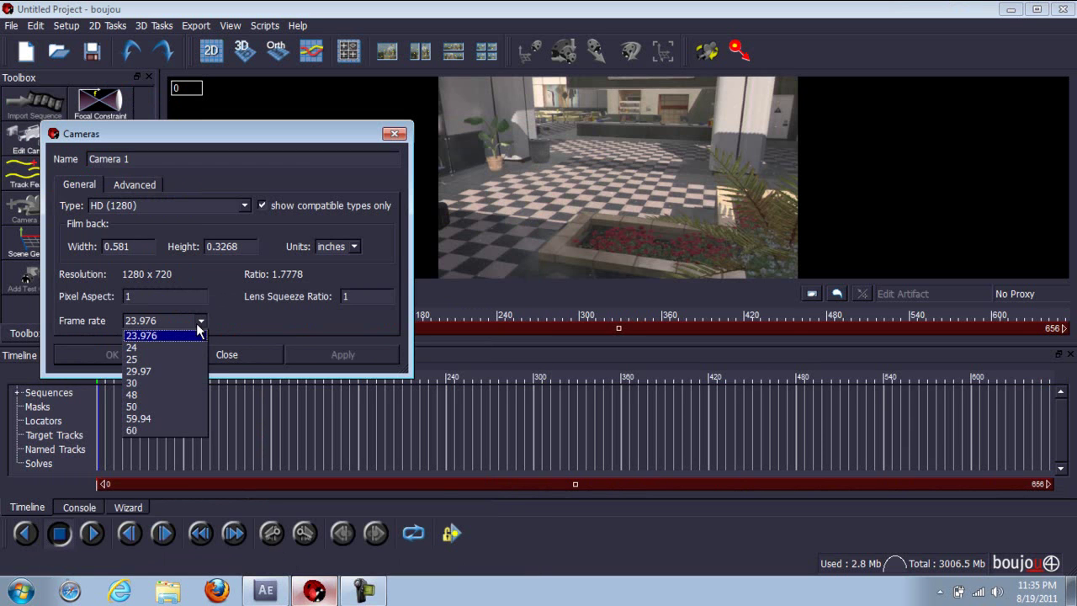
{"action": "left_click", "coordinate": [128, 419]}
{"action": "left_click", "coordinate": [341, 354]}
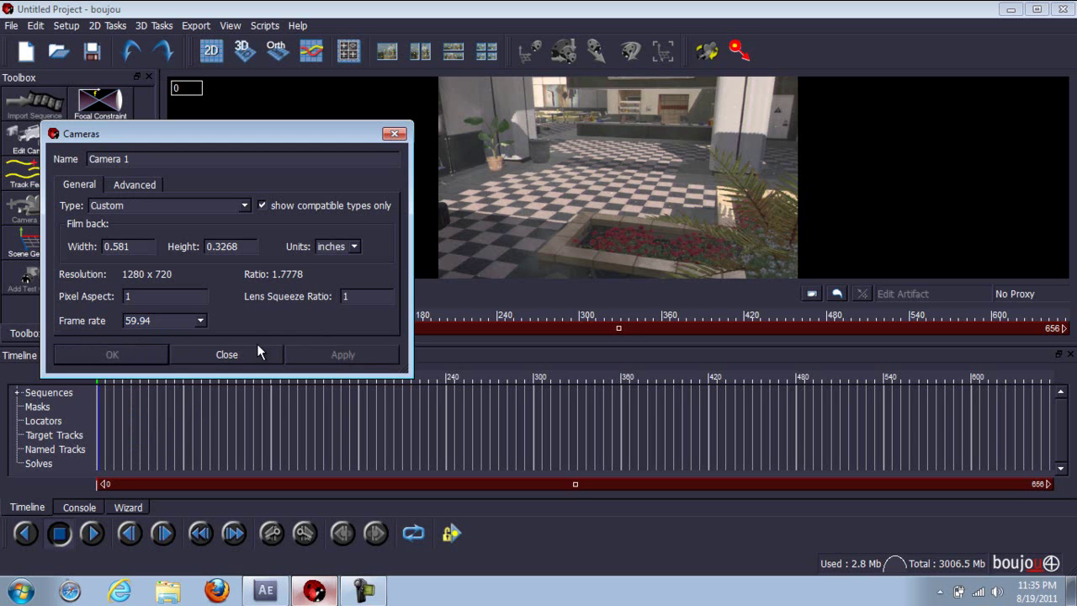
{"action": "left_click", "coordinate": [227, 354]}
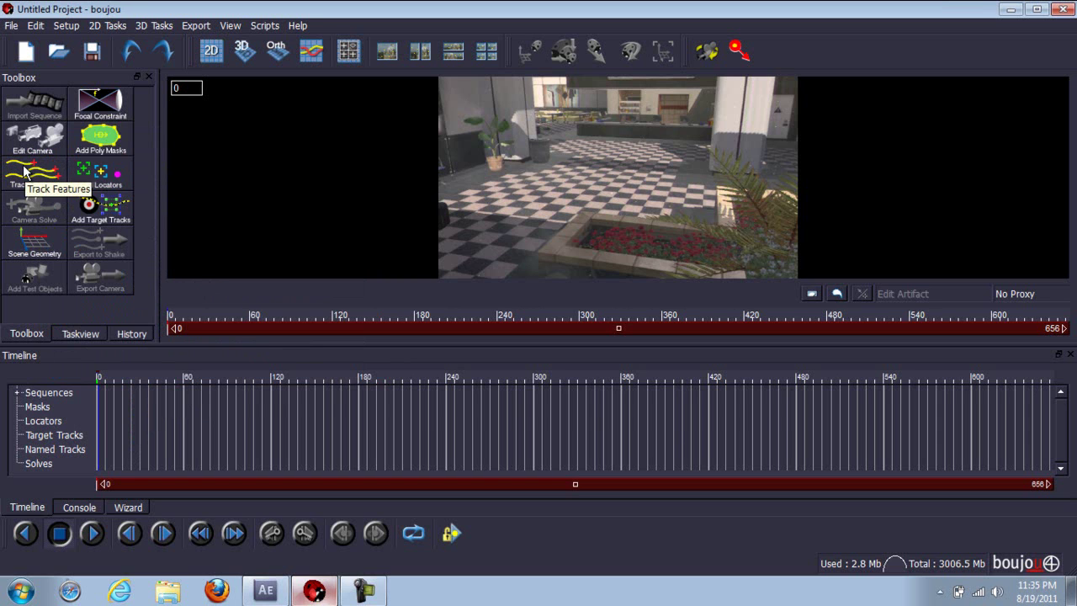
- Run feature tracking on all frames of the sequence
{"action": "left_click", "coordinate": [25, 171]}
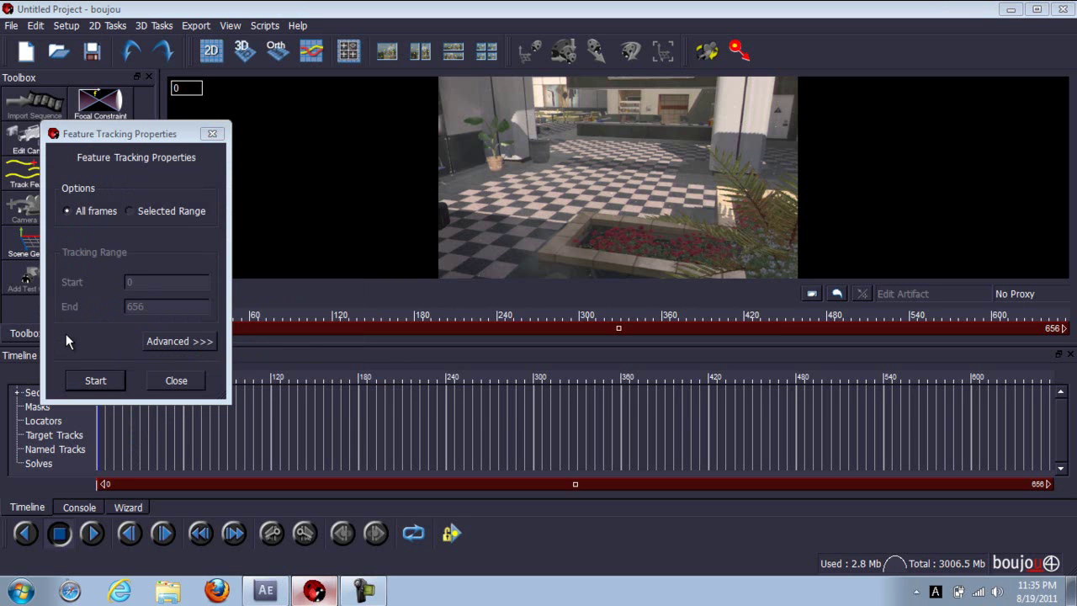
{"action": "left_click", "coordinate": [115, 298]}
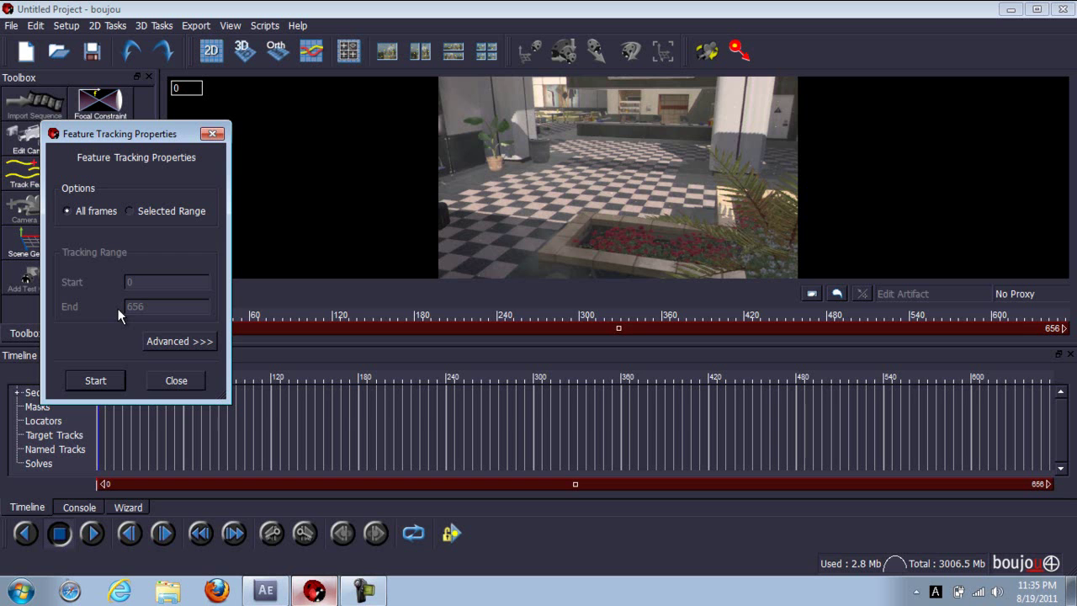
{"action": "left_click", "coordinate": [104, 375]}
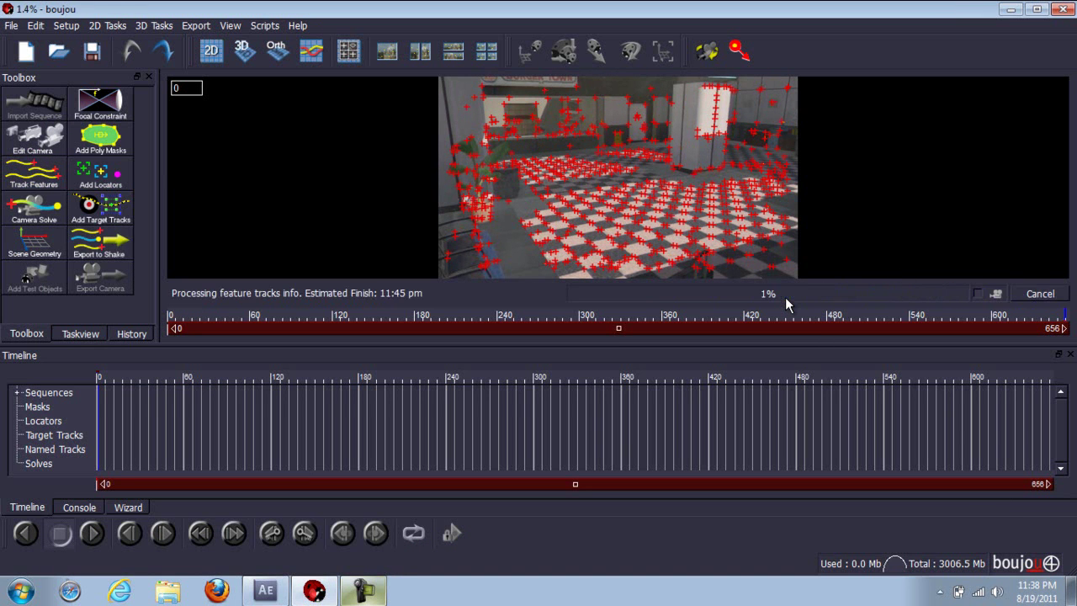
- Once feature tracking has finished, run a camera solve on all frames with camera path smoothness optimized
{"action": "left_click", "coordinate": [39, 208]}
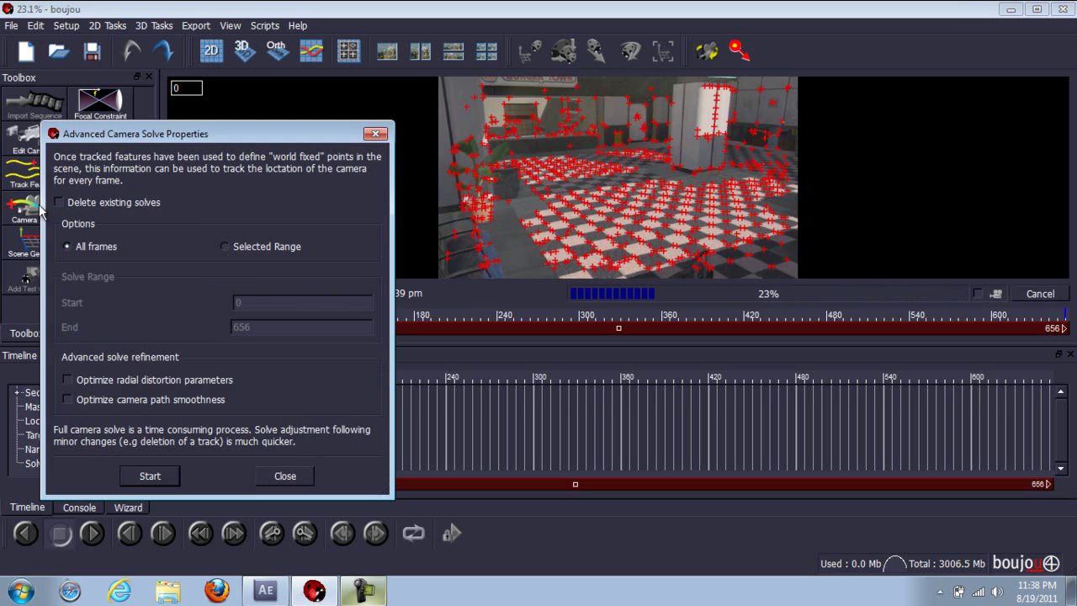
{"action": "left_click", "coordinate": [375, 133]}
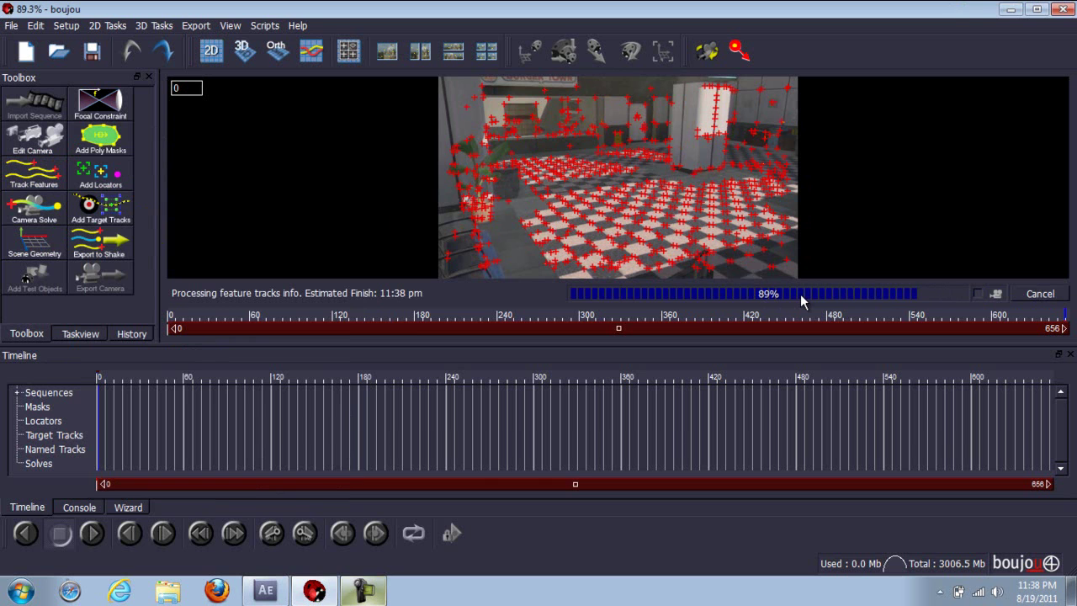
{"action": "left_click", "coordinate": [30, 216]}
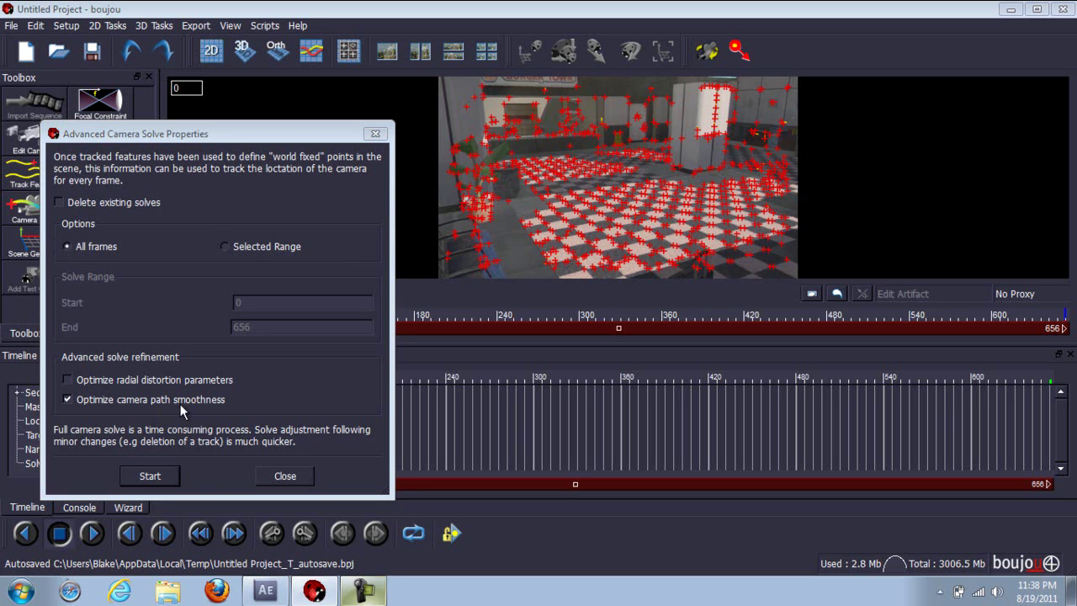
{"action": "left_click", "coordinate": [149, 476]}
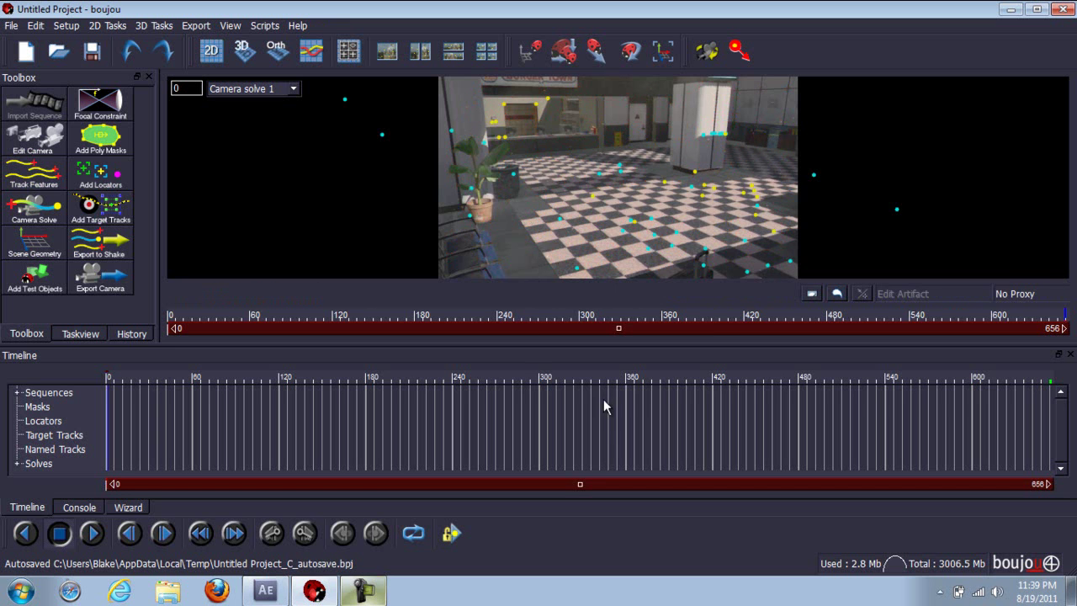
- Scrub the solved clip to frame 385 and open the Scene Geometry settings
{"action": "left_click_drag", "start_coordinate": [631, 379], "coordinate": [670, 378]}
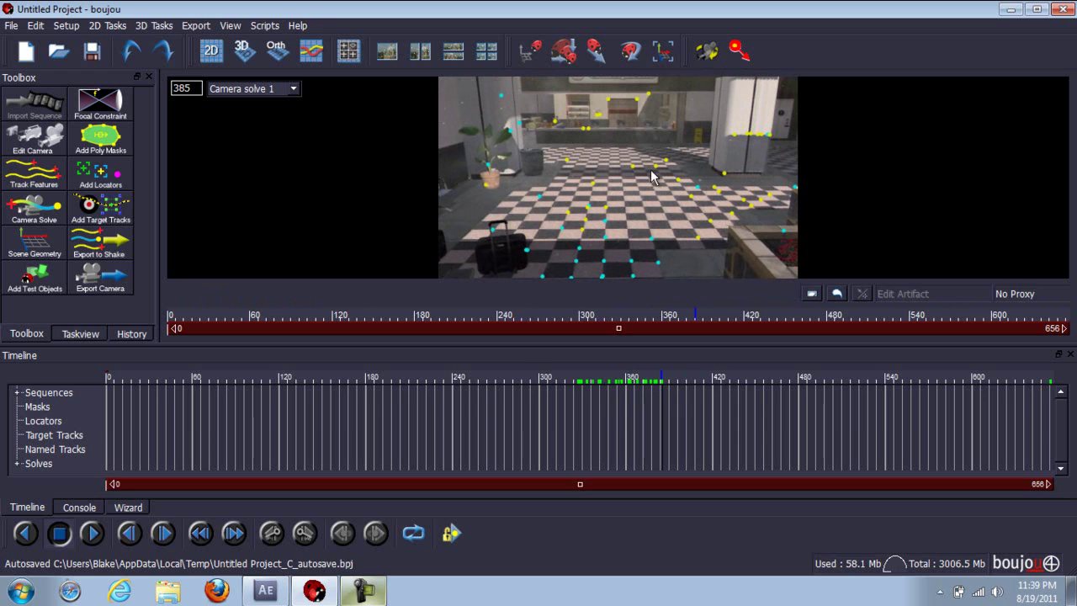
{"action": "left_click", "coordinate": [46, 244]}
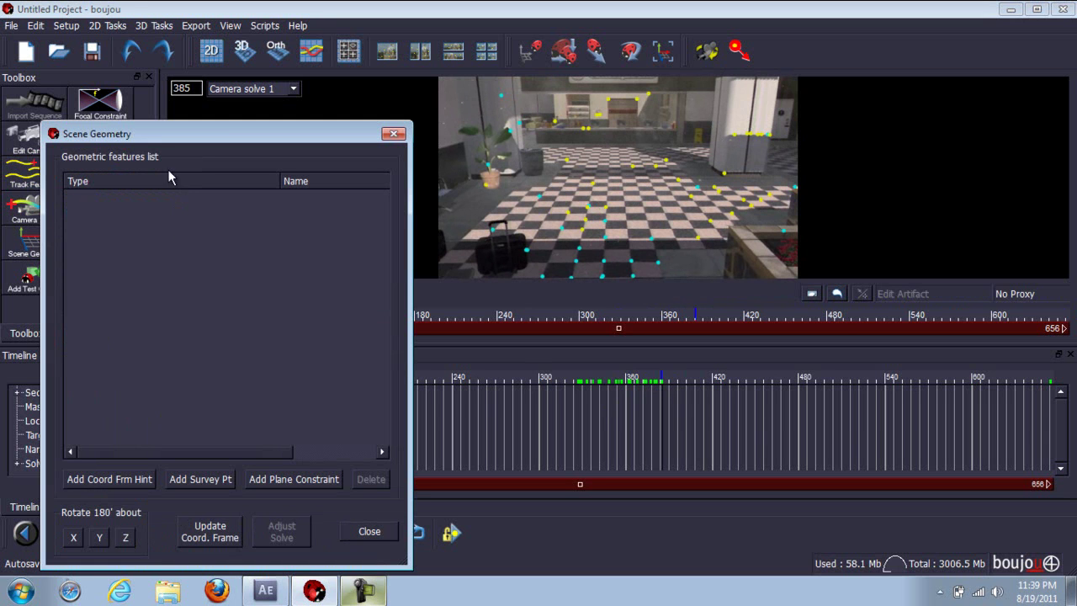
{"action": "left_click_drag", "start_coordinate": [152, 140], "coordinate": [154, 96]}
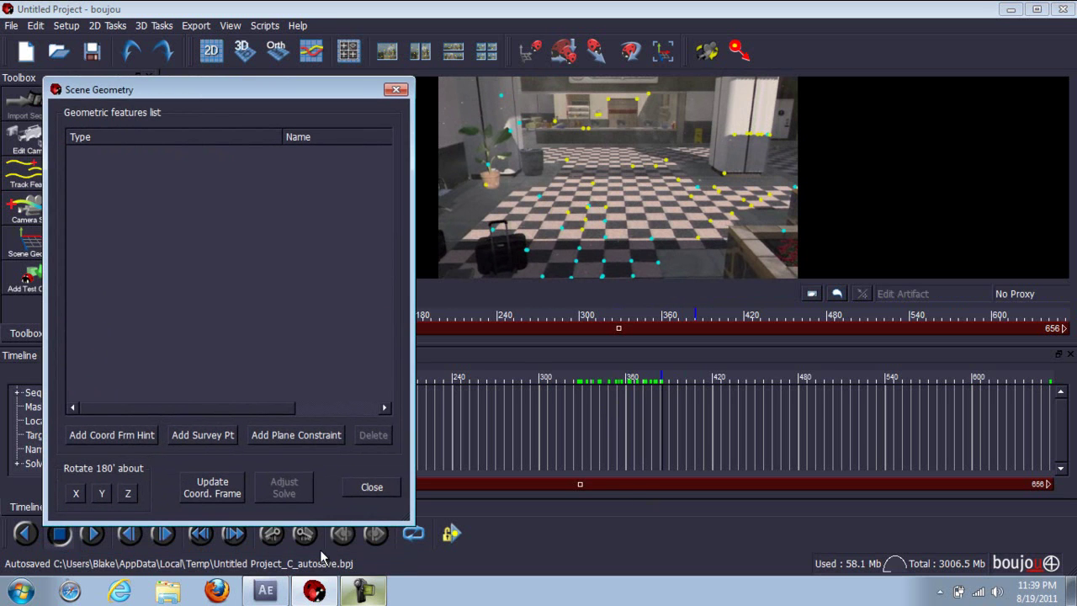
{"action": "left_click", "coordinate": [362, 593]}
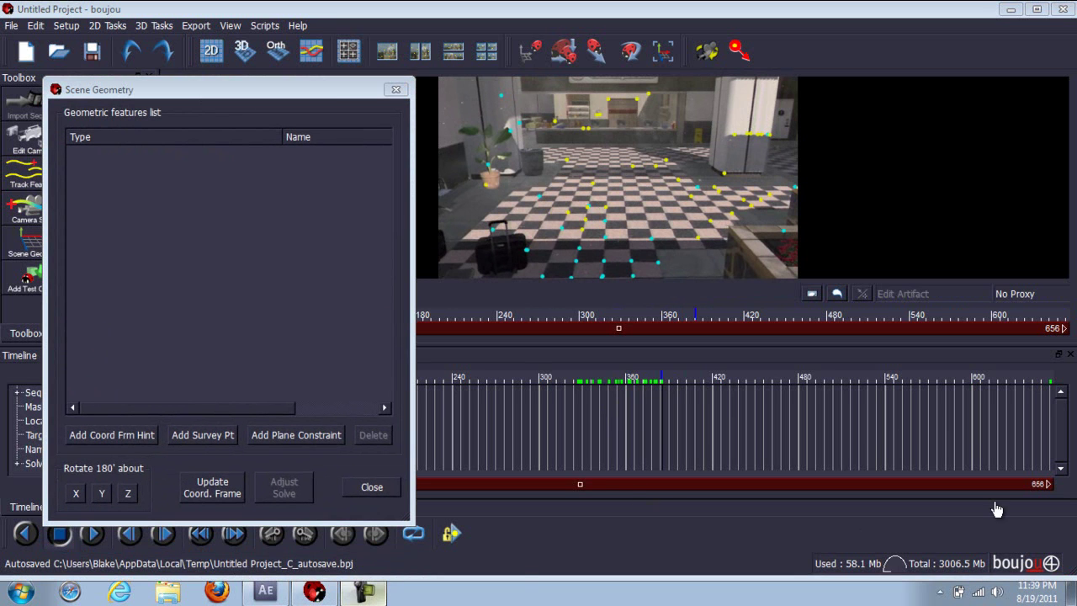
{"action": "left_click", "coordinate": [887, 456]}
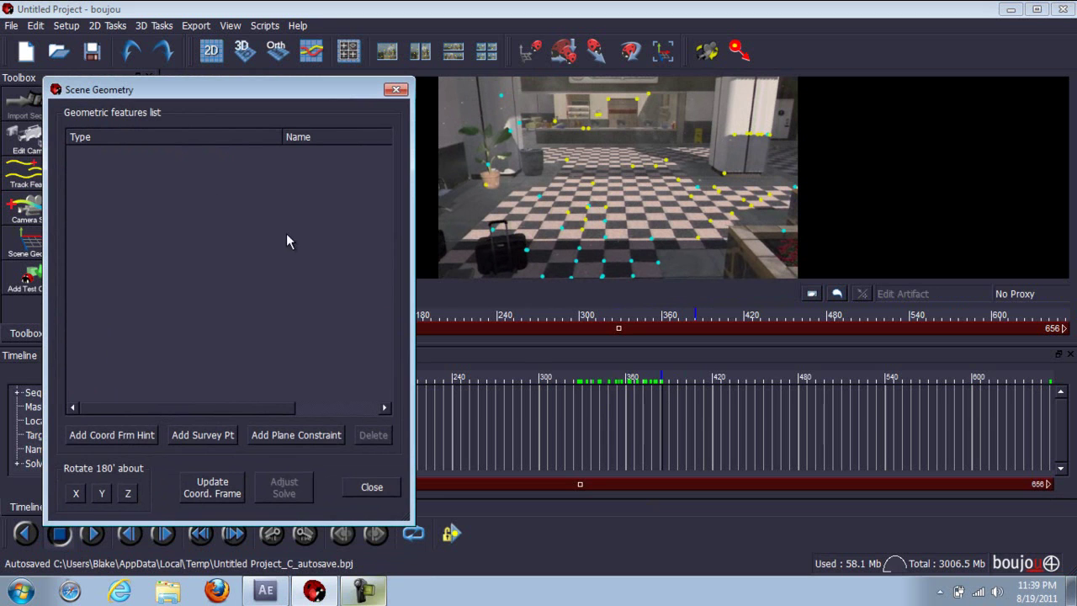
- Add an x-axis coordinate frame hint and connect it to two tracked points running across the checkered floor
{"action": "left_click", "coordinate": [91, 434]}
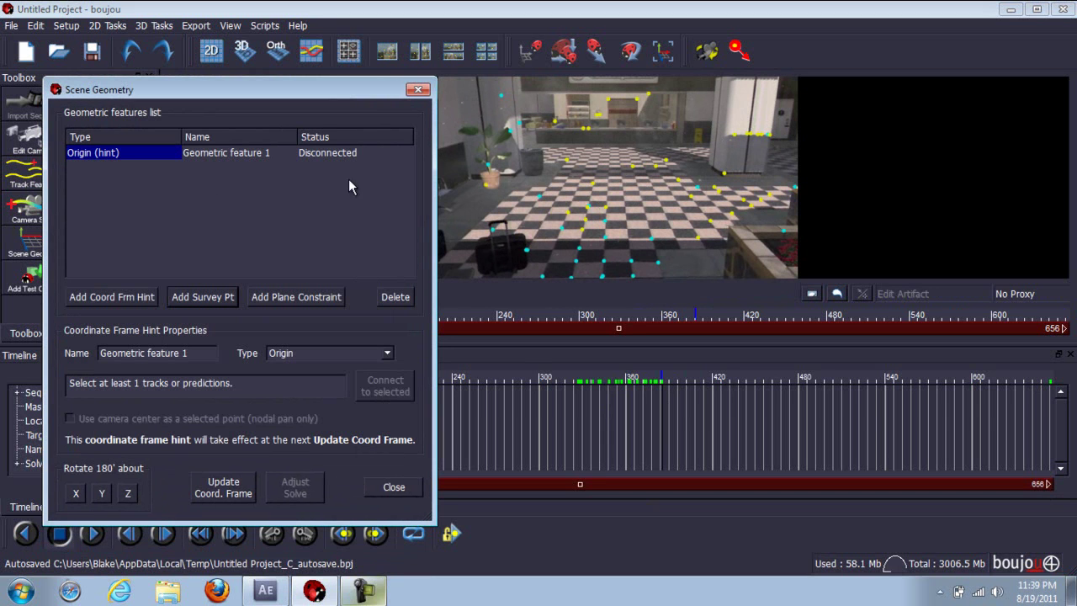
{"action": "left_click", "coordinate": [317, 351]}
{"action": "left_click", "coordinate": [326, 380]}
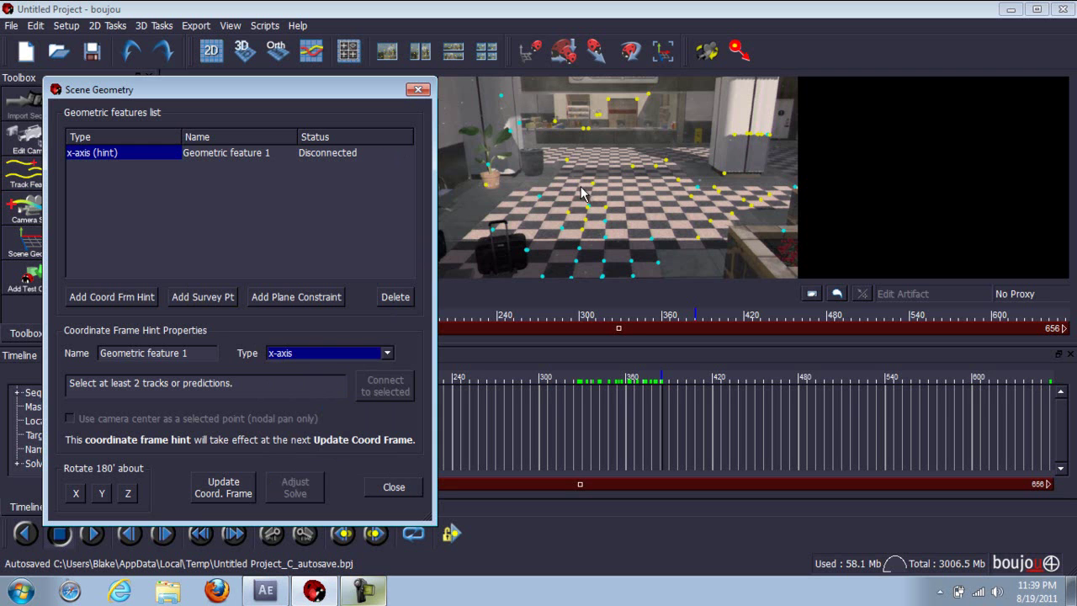
{"action": "left_click", "coordinate": [539, 195]}
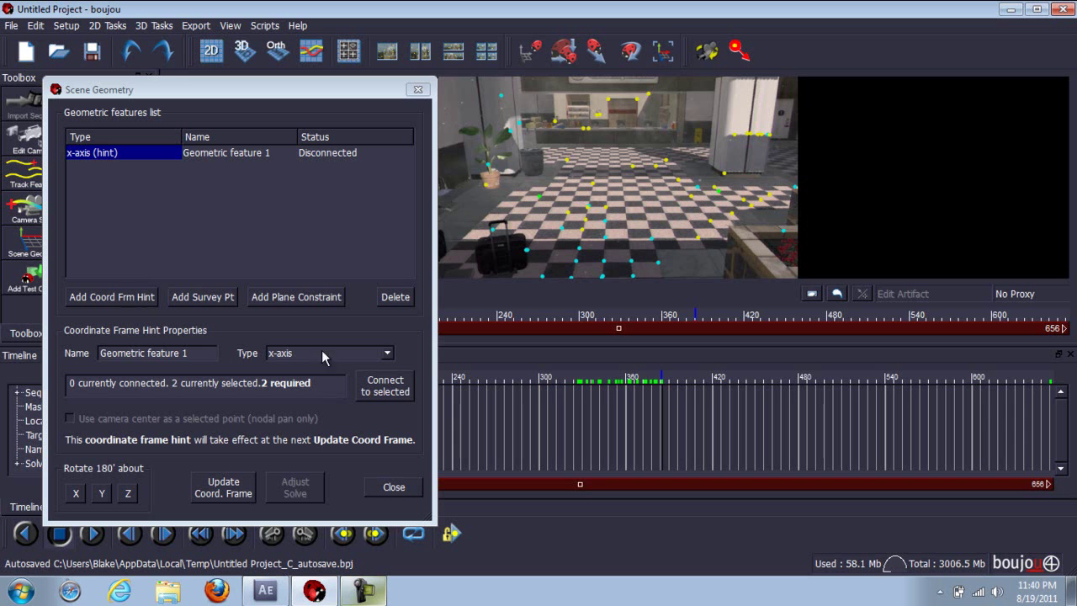
{"action": "left_click", "coordinate": [397, 382]}
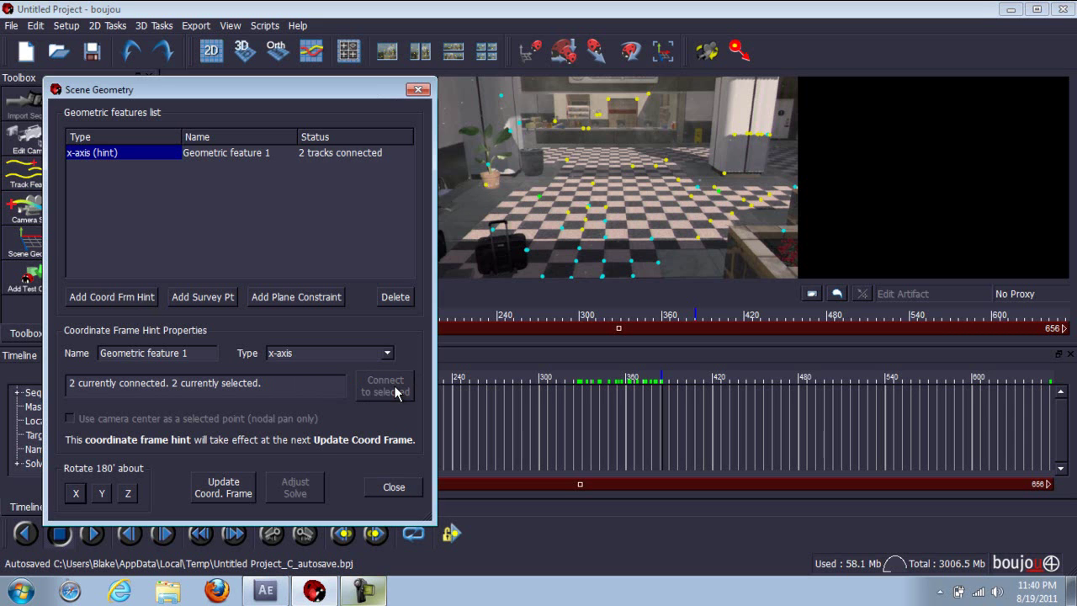
- Add a z-axis coordinate frame hint and connect it to a near and a far tracked point along the floor's depth
{"action": "left_click", "coordinate": [95, 296]}
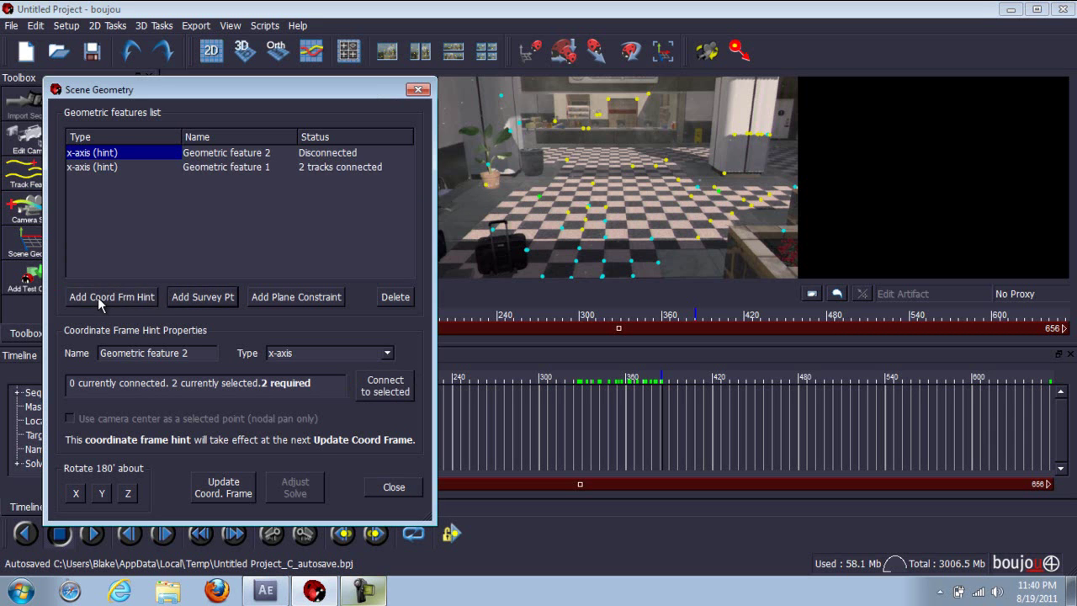
{"action": "left_click", "coordinate": [306, 353]}
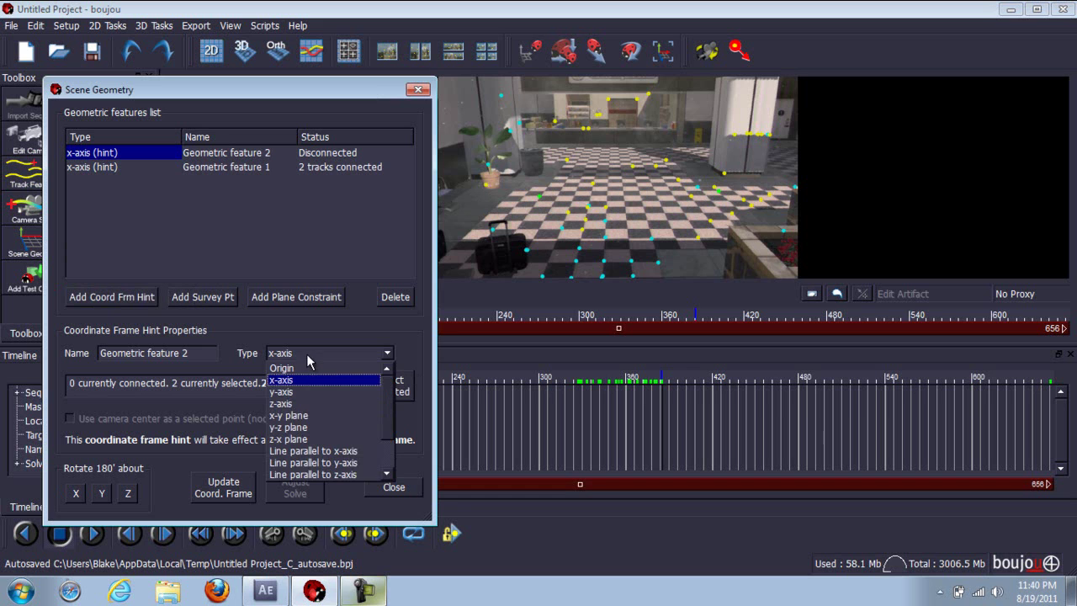
{"action": "left_click", "coordinate": [317, 406]}
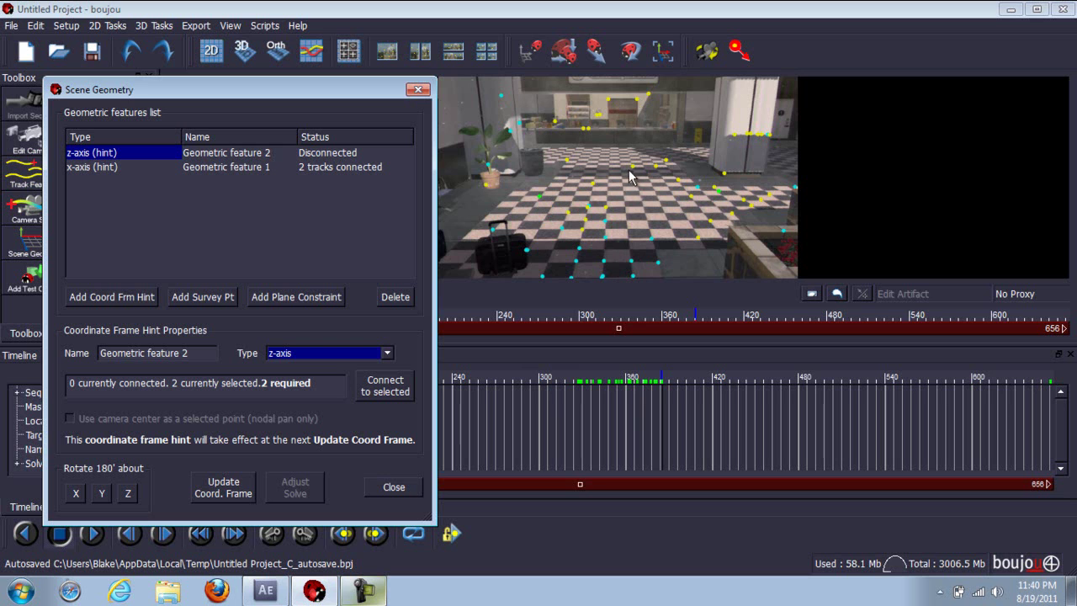
{"action": "left_click", "coordinate": [632, 266]}
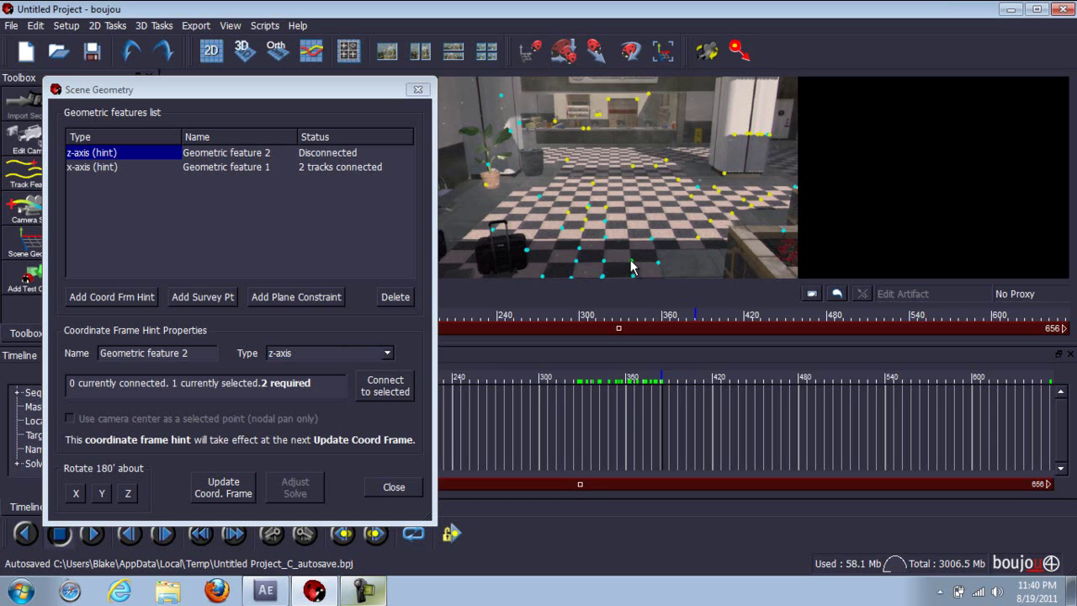
{"action": "left_click", "coordinate": [633, 168], "text": "ctrl"}
{"action": "left_click", "coordinate": [378, 387]}
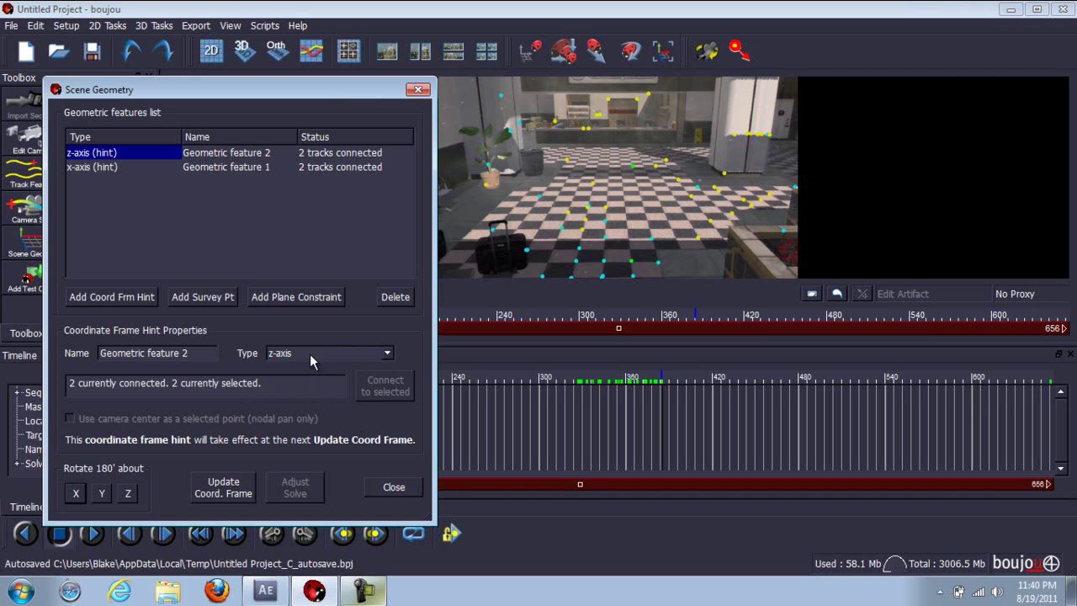
- Add an origin coordinate frame hint connected to one tracked point on the checkered floor and update the coordinate frame
{"action": "left_click", "coordinate": [130, 299]}
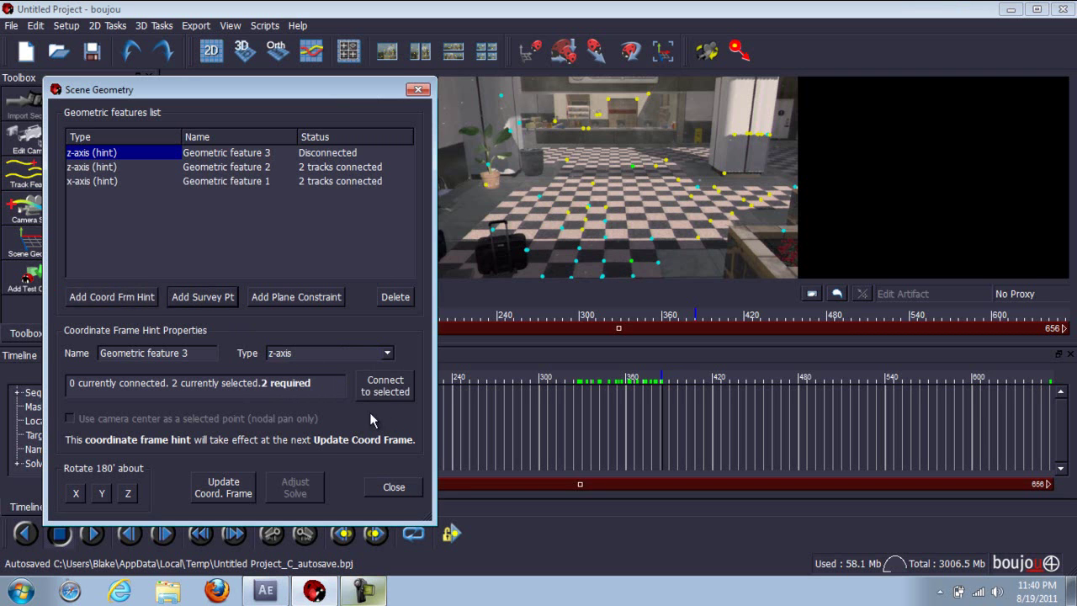
{"action": "left_click", "coordinate": [333, 353]}
{"action": "left_click", "coordinate": [332, 369]}
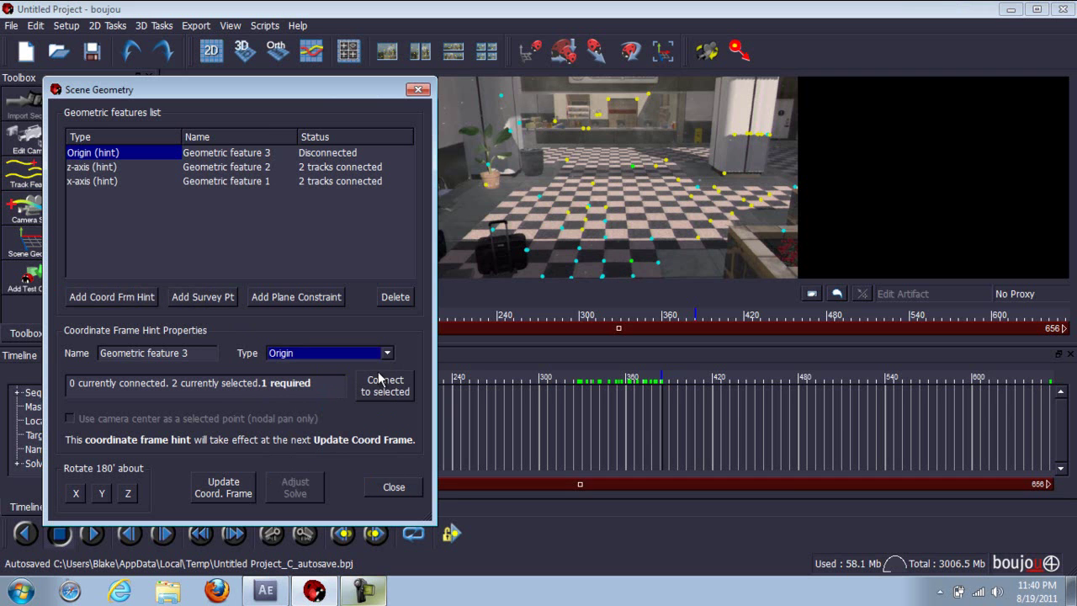
{"action": "left_click", "coordinate": [605, 206]}
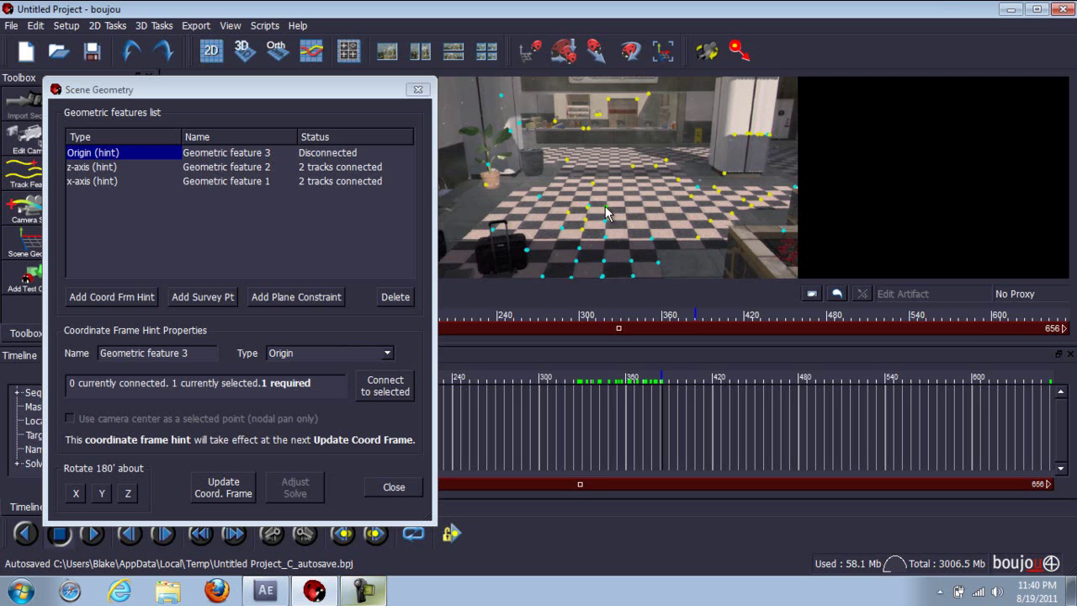
{"action": "left_click", "coordinate": [386, 395]}
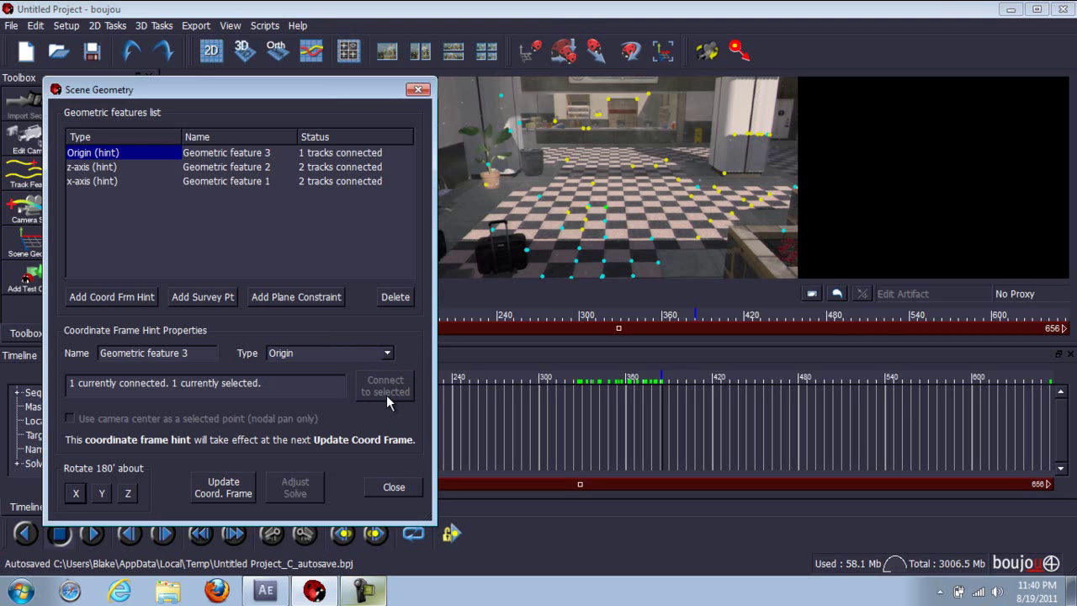
{"action": "left_click", "coordinate": [238, 491]}
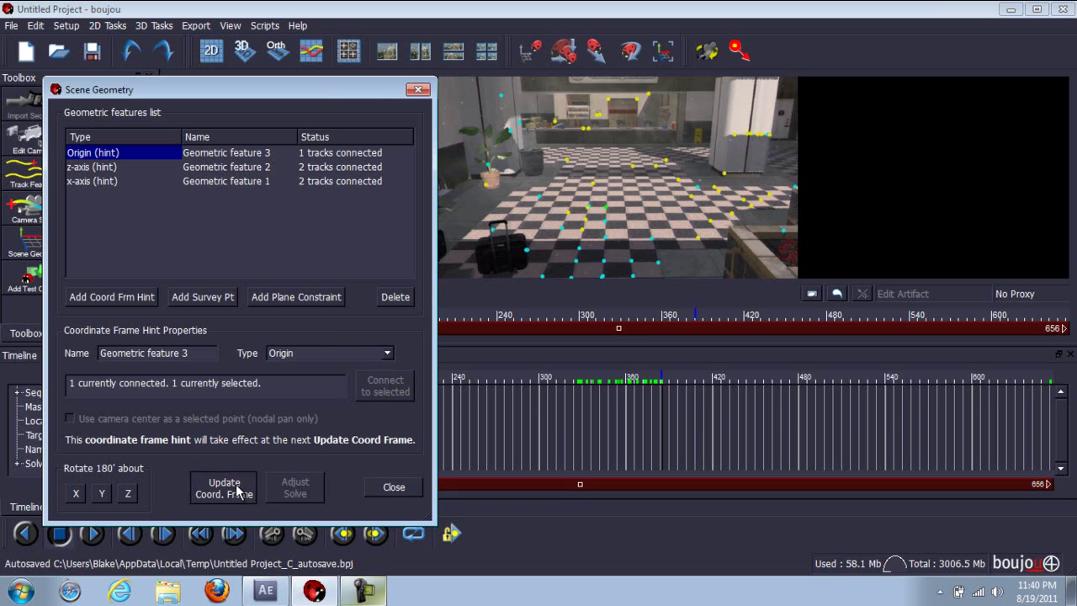
{"action": "left_click", "coordinate": [392, 487]}
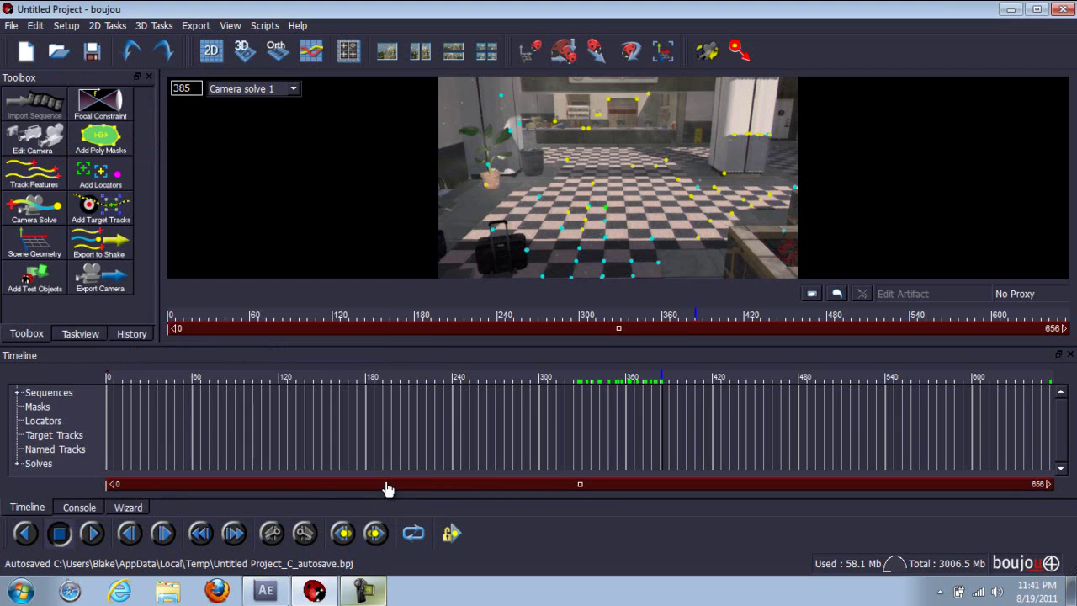
- Add a solid Ladybird test object without alignment and scrub through the clip to frame 384 to check the solve
{"action": "left_click", "coordinate": [29, 281]}
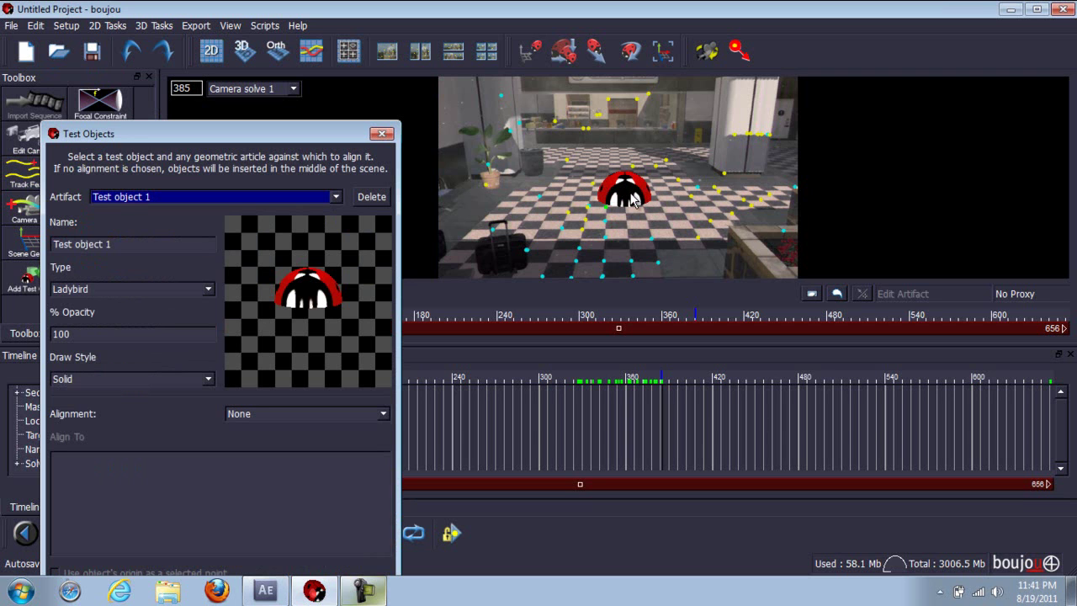
{"action": "left_click", "coordinate": [382, 135]}
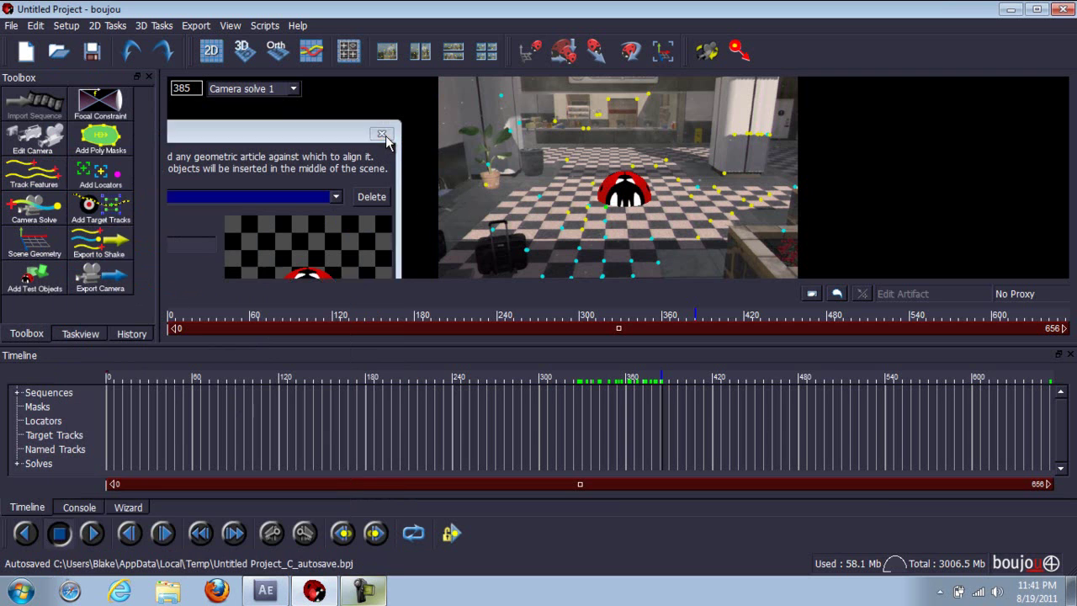
{"action": "left_click", "coordinate": [382, 135]}
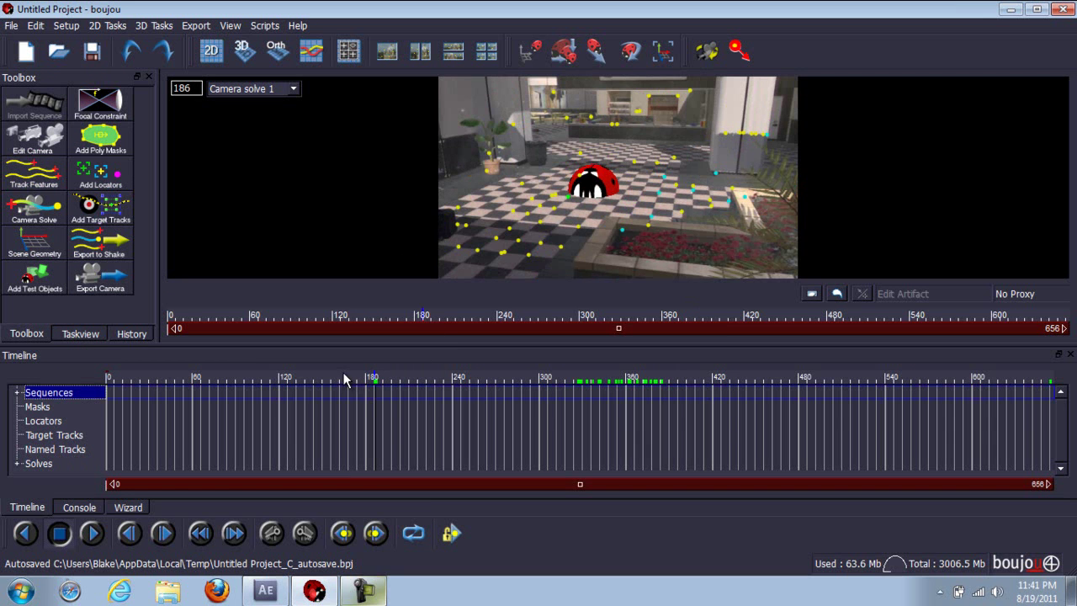
{"action": "left_click_drag", "start_coordinate": [172, 364], "coordinate": [659, 380]}
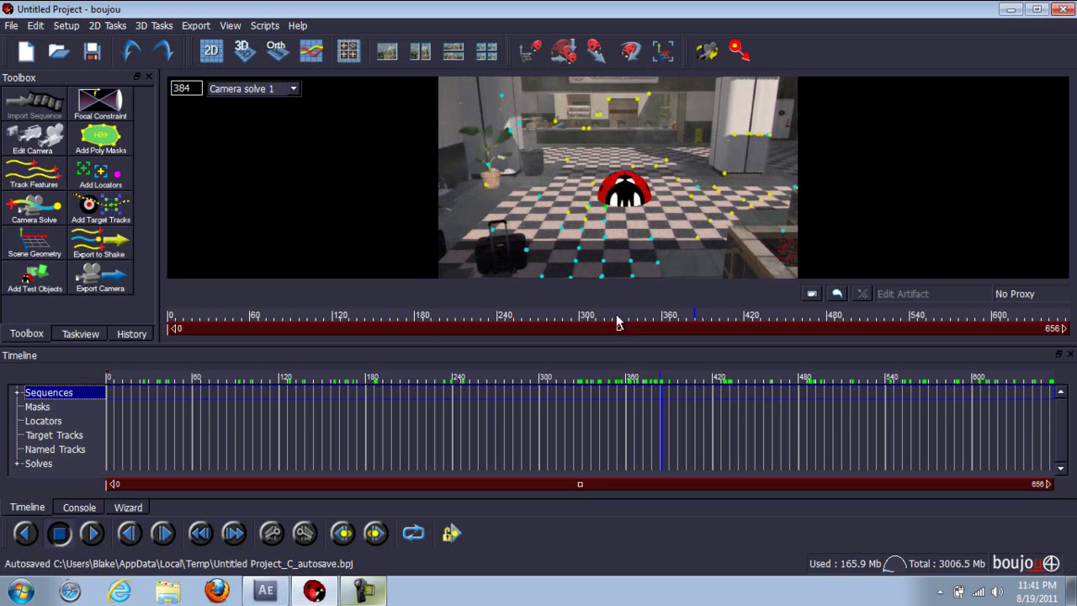
- Start exporting Camera solve 1 and set the output file to TUTORIAL SOLVE on the Desktop
{"action": "left_click", "coordinate": [202, 25]}
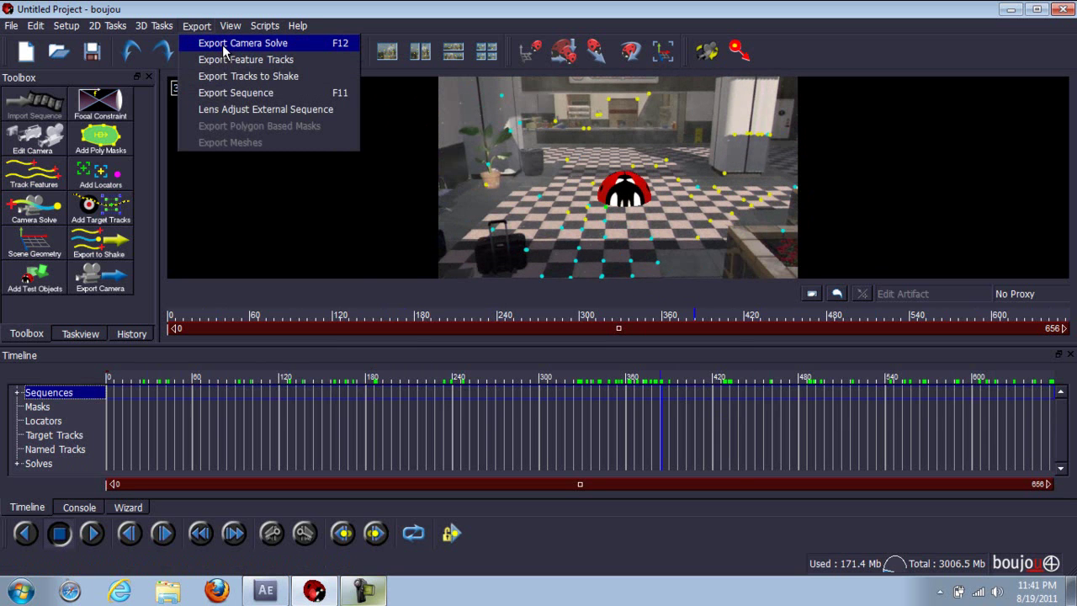
{"action": "left_click", "coordinate": [225, 49]}
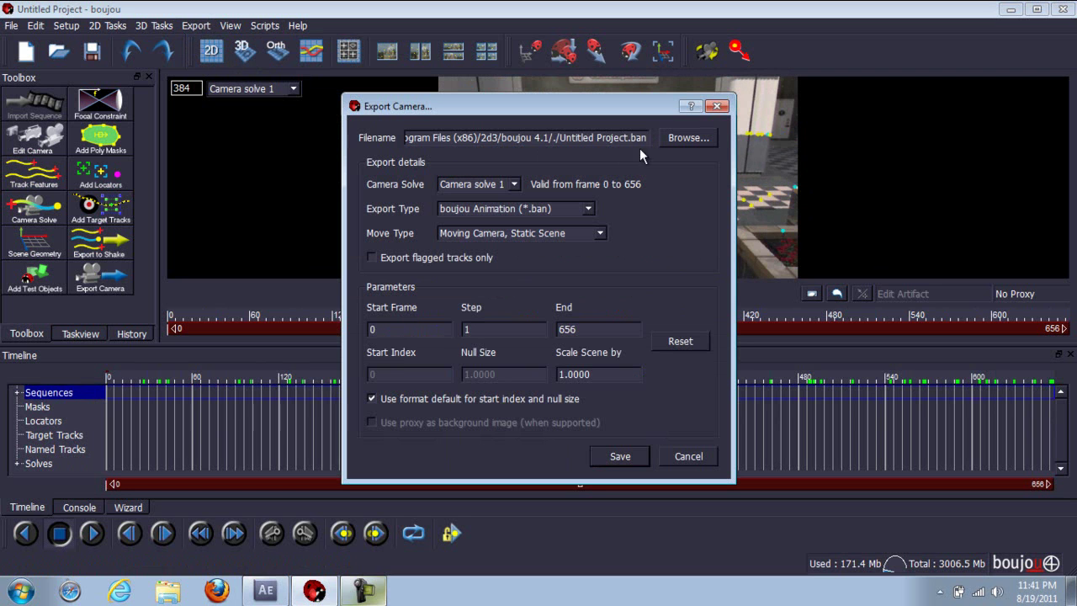
{"action": "left_click", "coordinate": [711, 138]}
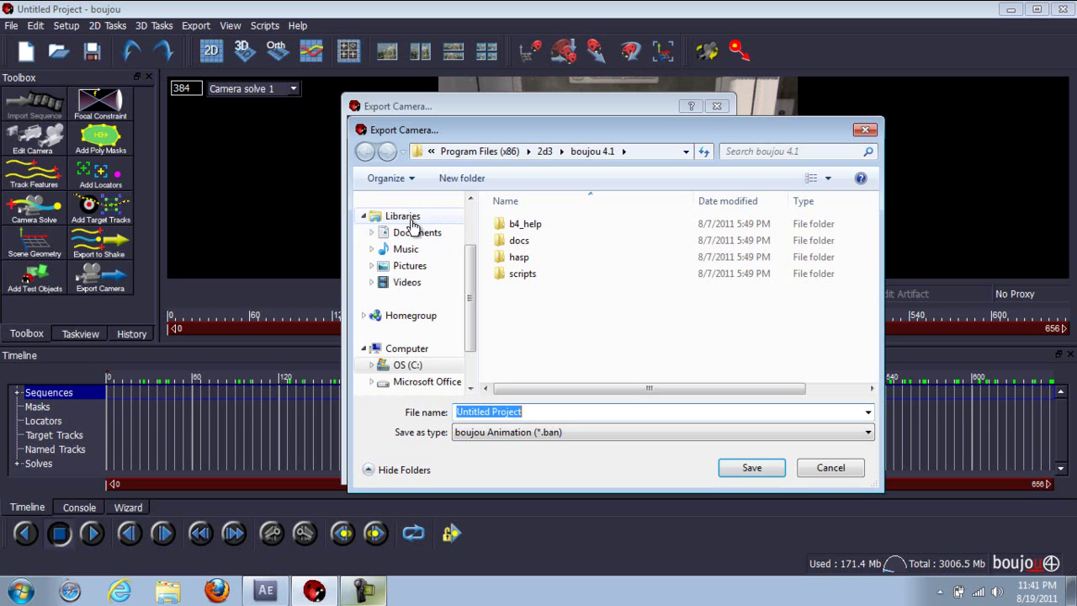
{"action": "scroll", "coordinate": [446, 229], "scroll_direction": "up", "scroll_amount": 2}
{"action": "left_click", "coordinate": [410, 223]}
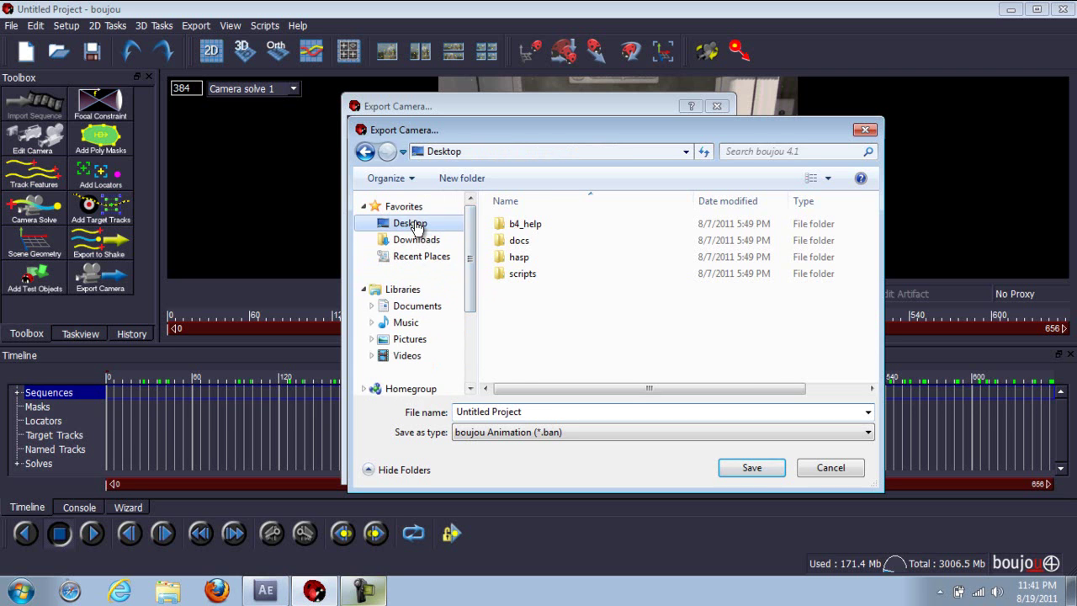
{"action": "left_click", "coordinate": [535, 411]}
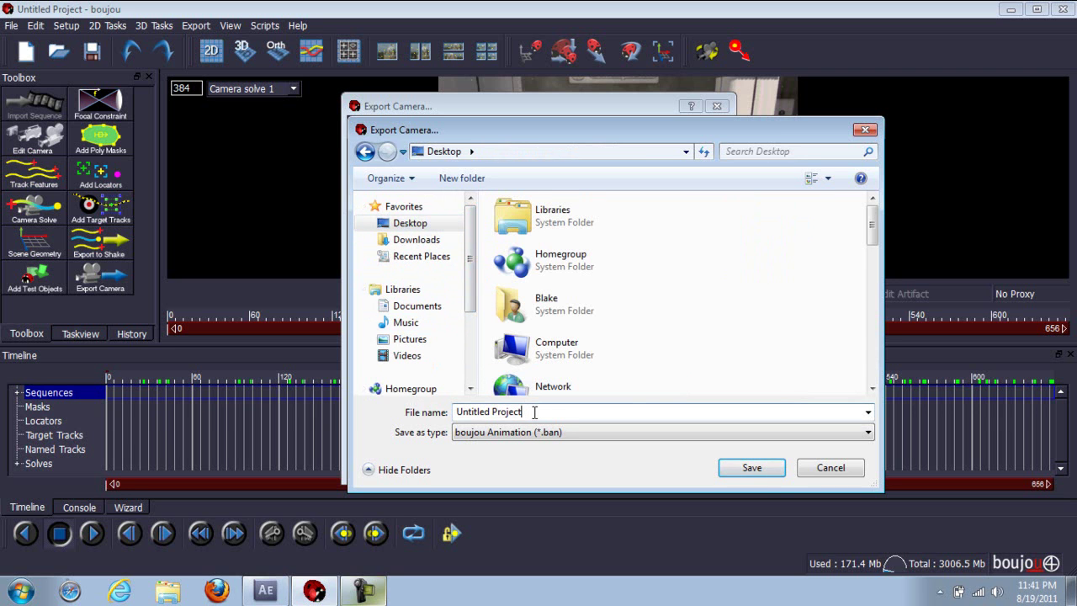
{"action": "key", "text": "BackSpace"}
{"action": "key", "text": "BackSpace"}
{"action": "key", "text": "BackSpace"}
{"action": "key", "text": "BackSpace"}
{"action": "key", "text": "BackSpace"}
{"action": "key", "text": "BackSpace"}
{"action": "key", "text": "BackSpace"}
{"action": "key", "text": "BackSpace"}
{"action": "key", "text": "BackSpace"}
{"action": "key", "text": "BackSpace"}
{"action": "key", "text": "BackSpace"}
{"action": "key", "text": "BackSpace"}
{"action": "key", "text": "BackSpace"}
{"action": "key", "text": "BackSpace"}
{"action": "type", "text": "TUTORIAL SO"}
{"action": "key", "text": "Return"}
- Set the export type to Cinema 4D (*.c4d), scale the scene by 100 and save the camera export
{"action": "left_click", "coordinate": [538, 211]}
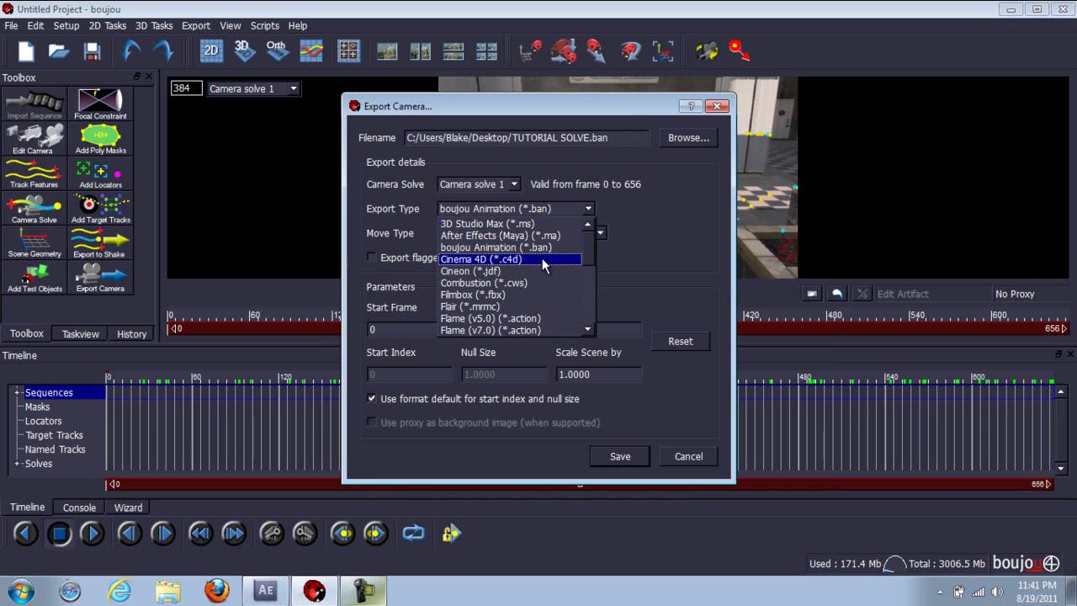
{"action": "left_click", "coordinate": [544, 261]}
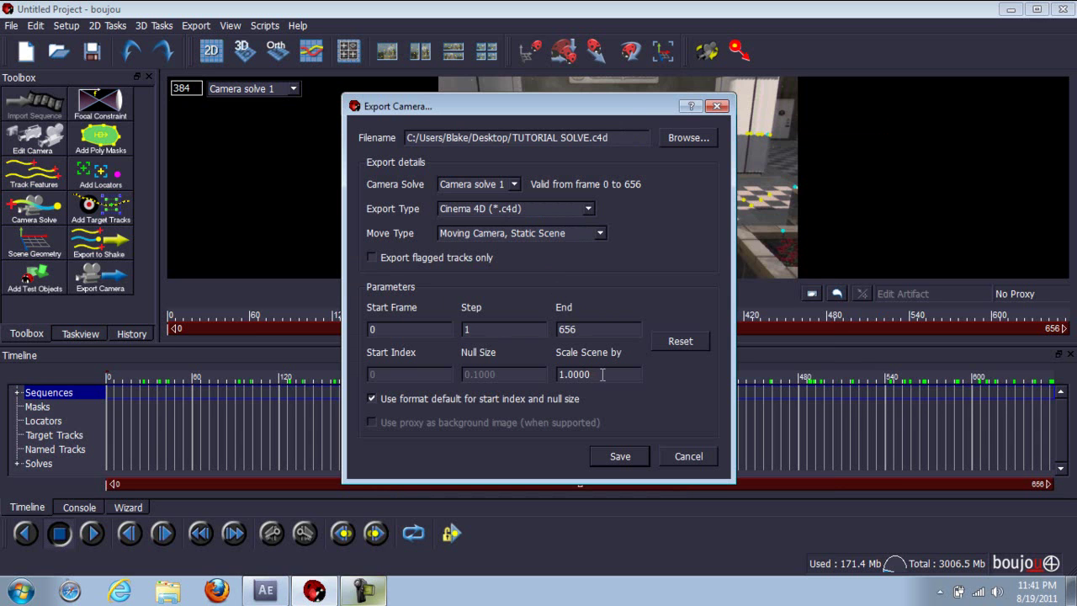
{"action": "left_click_drag", "start_coordinate": [610, 370], "coordinate": [451, 370]}
{"action": "type", "text": "100"}
{"action": "key", "text": "Return"}
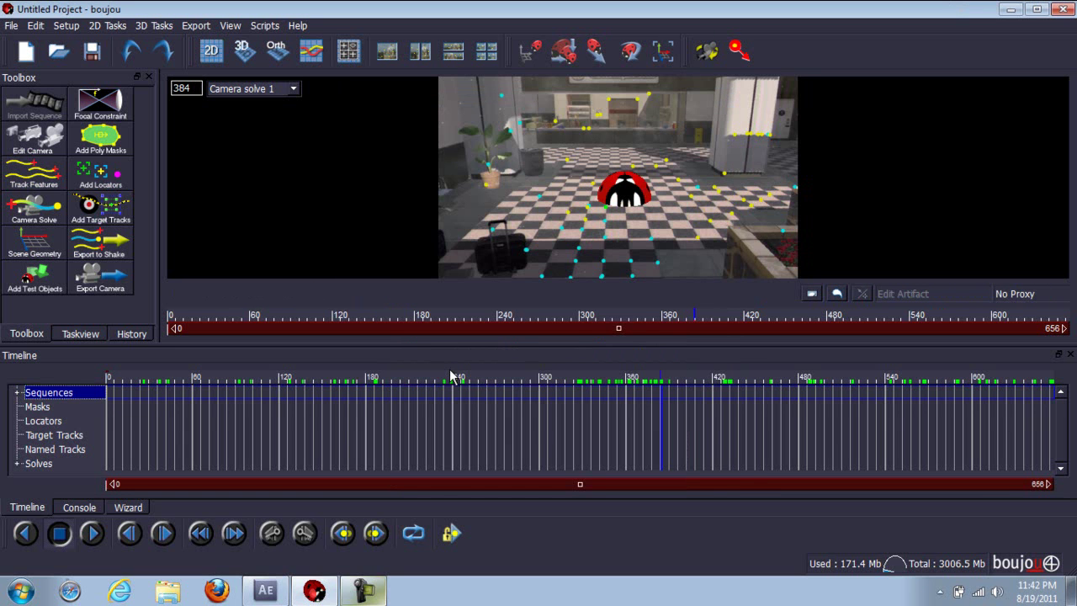
- Switch to the Windows desktop and open the TUTORIAL folder in a reduced-size window
{"action": "left_click", "coordinate": [1010, 9]}
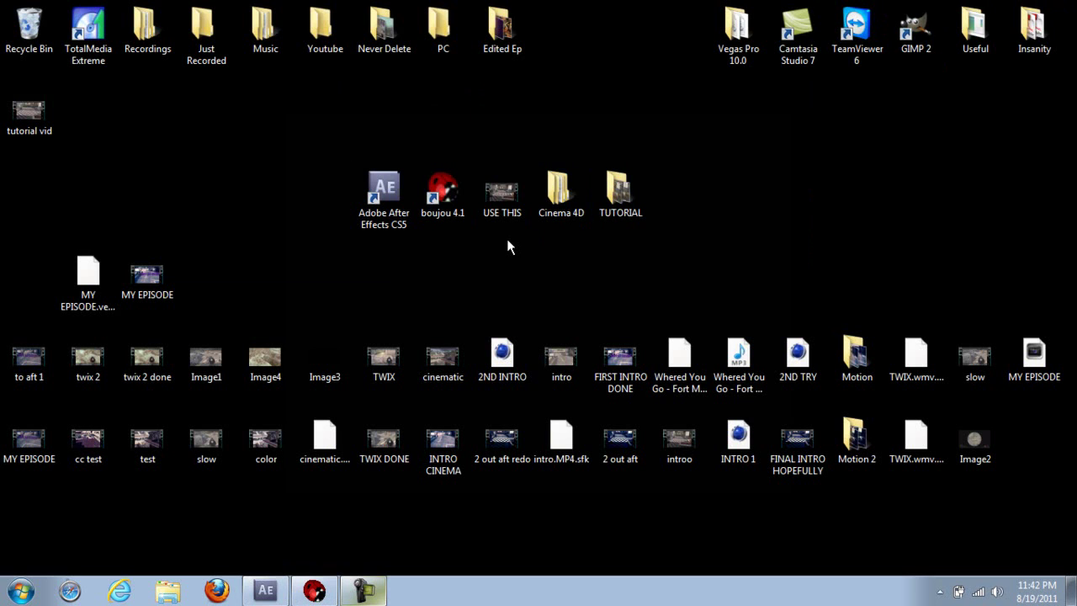
{"action": "double_click", "coordinate": [619, 200]}
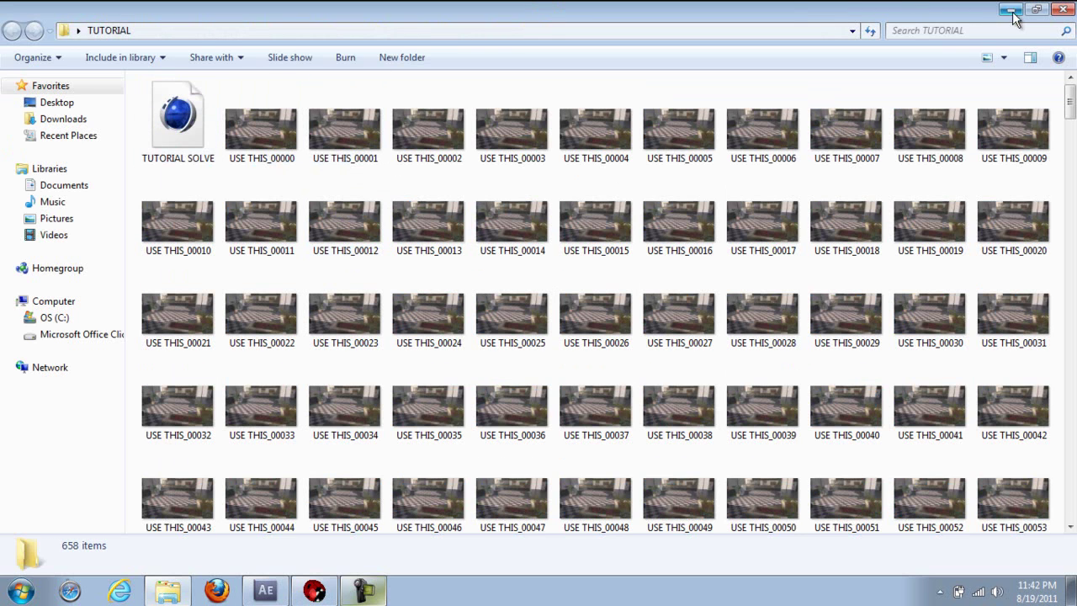
{"action": "left_click", "coordinate": [1035, 9]}
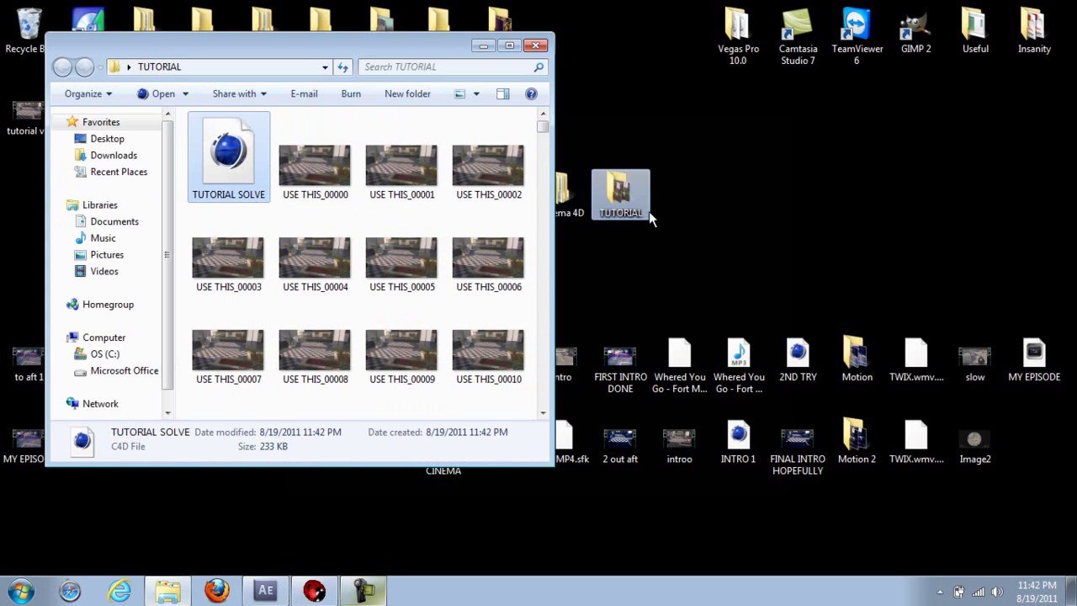
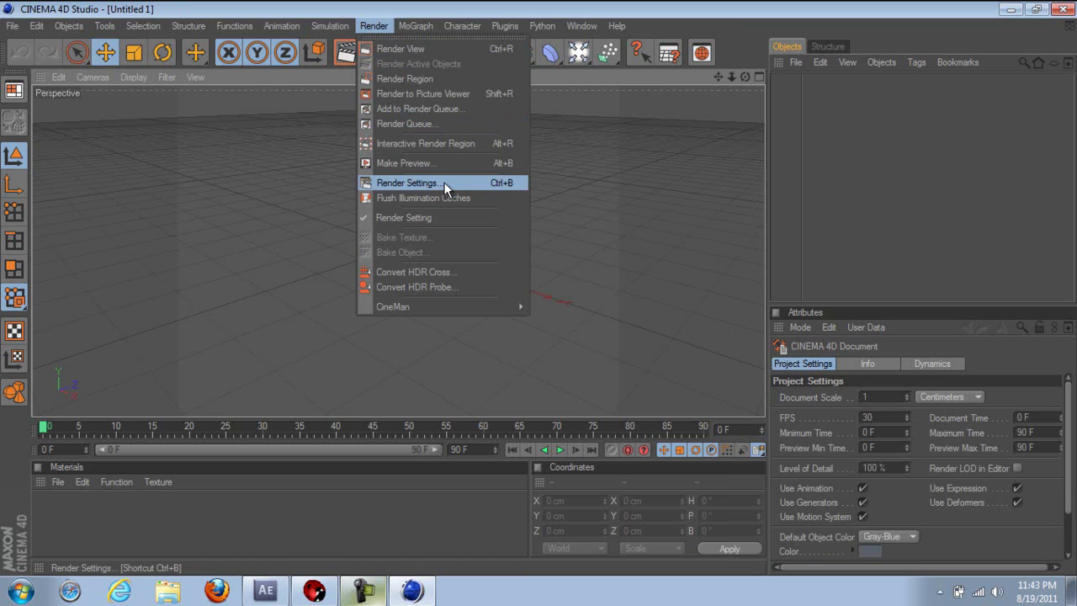
- In Cinema 4D, set the render output size to 1280 pixels wide and 720 pixels high
{"action": "left_click", "coordinate": [443, 185]}
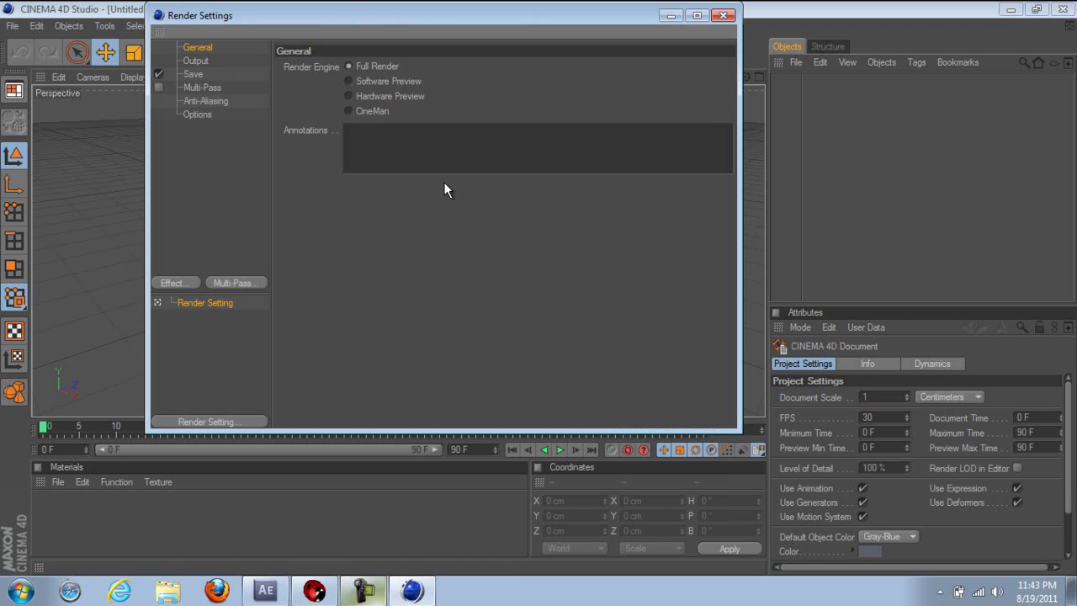
{"action": "left_click", "coordinate": [197, 61]}
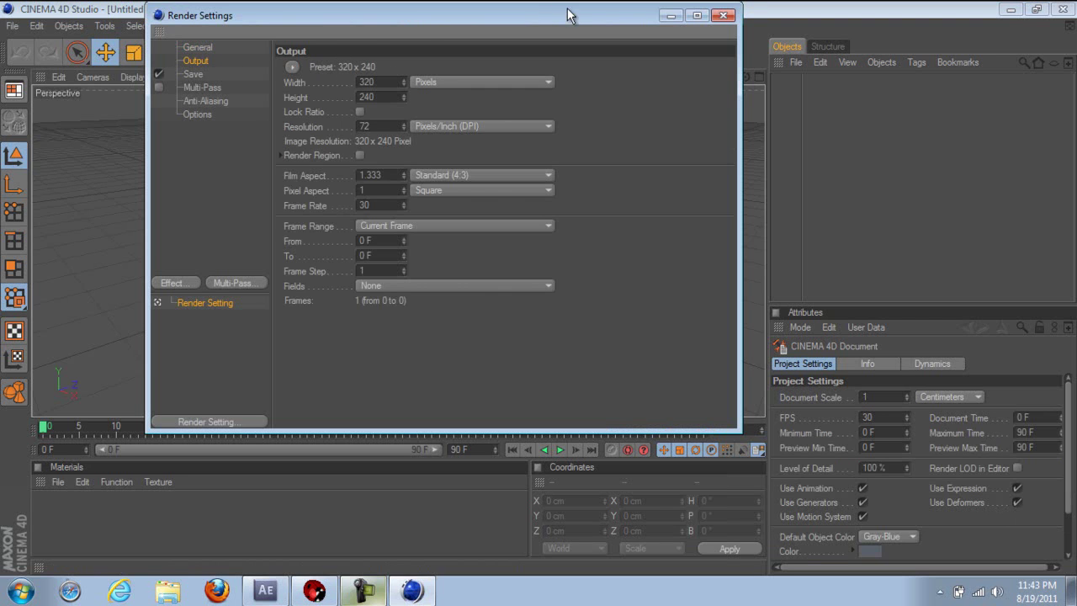
{"action": "left_click_drag", "start_coordinate": [567, 12], "coordinate": [585, 65]}
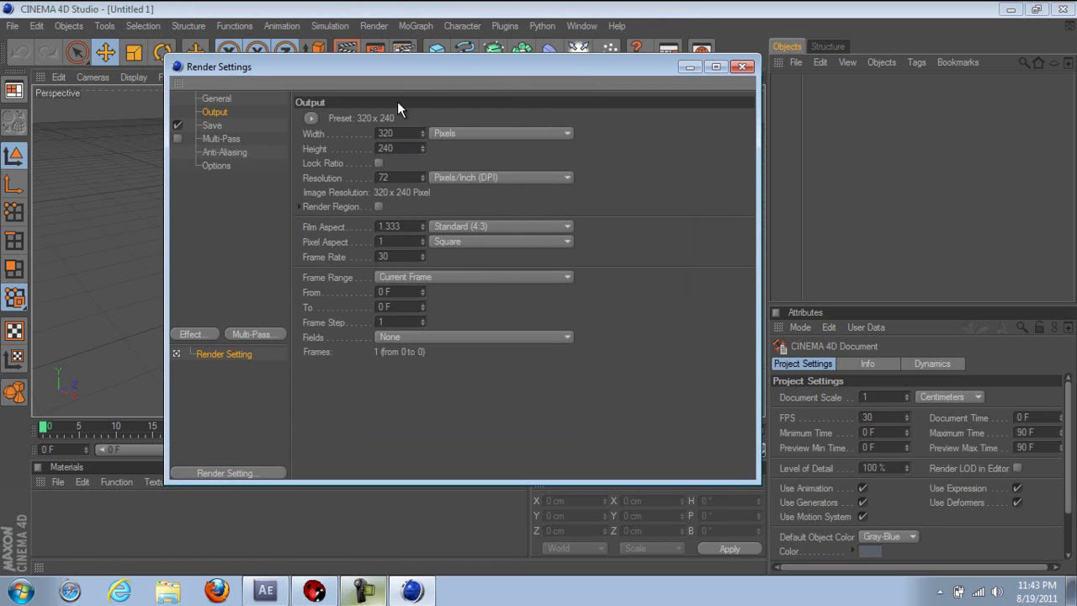
{"action": "double_click", "coordinate": [395, 129]}
{"action": "type", "text": "1280"}
{"action": "key", "text": "Return"}
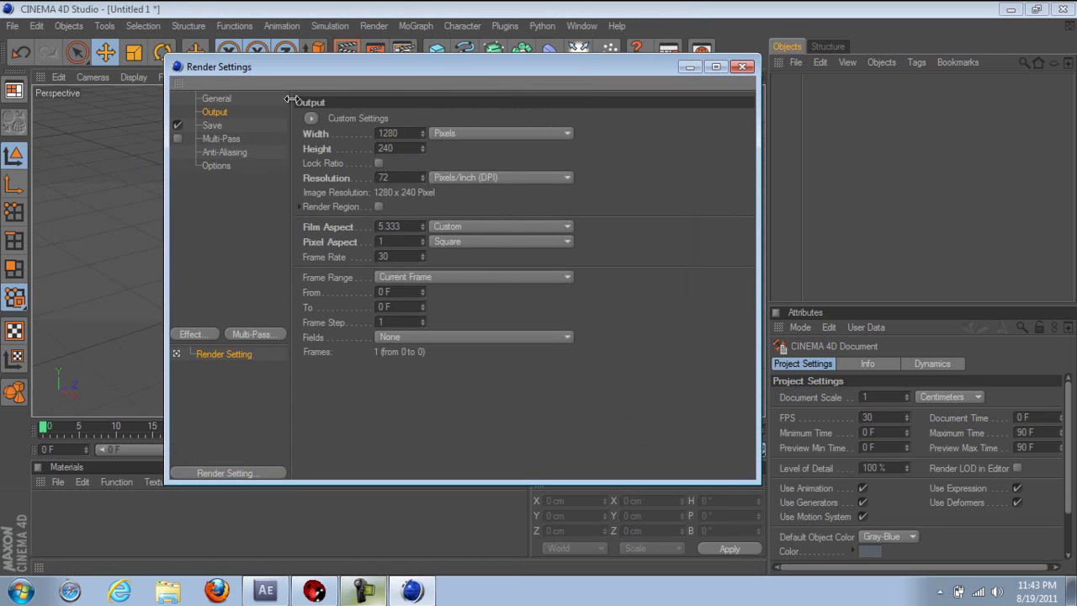
{"action": "double_click", "coordinate": [402, 148]}
{"action": "type", "text": "720"}
{"action": "key", "text": "Return"}
{"action": "left_click", "coordinate": [744, 69]}
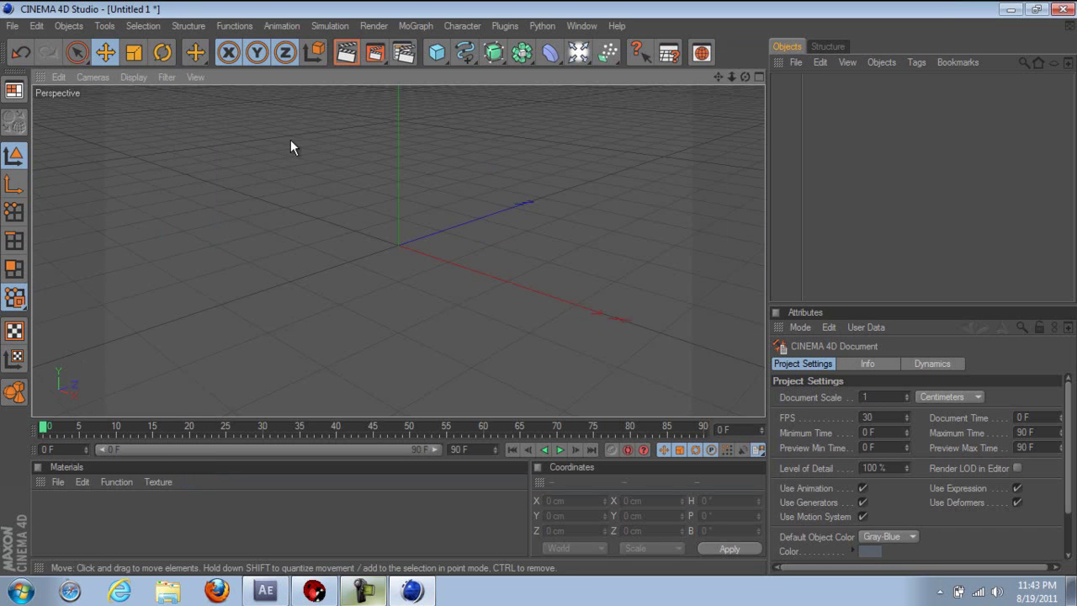
- Open the TUTORIAL SOLVE C4D file from the Desktop, accepting the default LightWave 3D import options
{"action": "left_click", "coordinate": [13, 25]}
{"action": "left_click", "coordinate": [13, 25]}
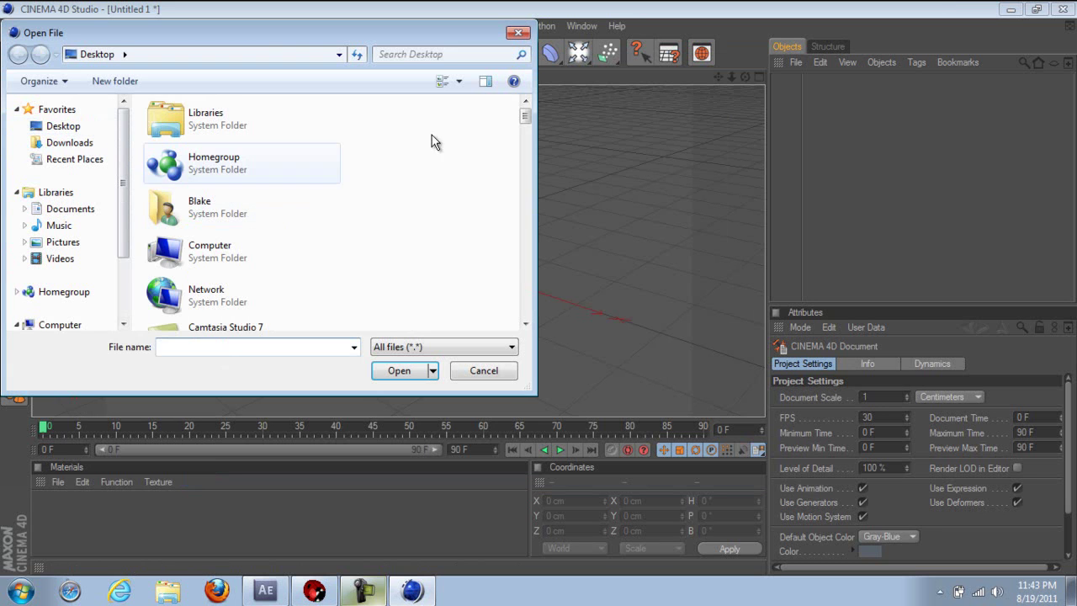
{"action": "left_click_drag", "start_coordinate": [525, 118], "coordinate": [546, 288]}
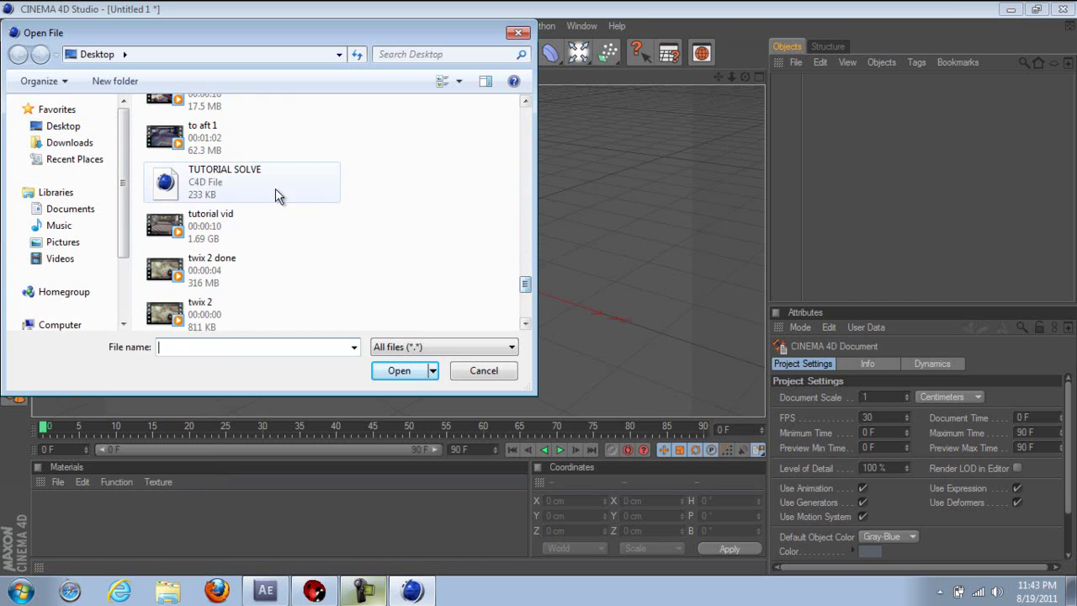
{"action": "left_click", "coordinate": [260, 190]}
{"action": "left_click", "coordinate": [399, 370]}
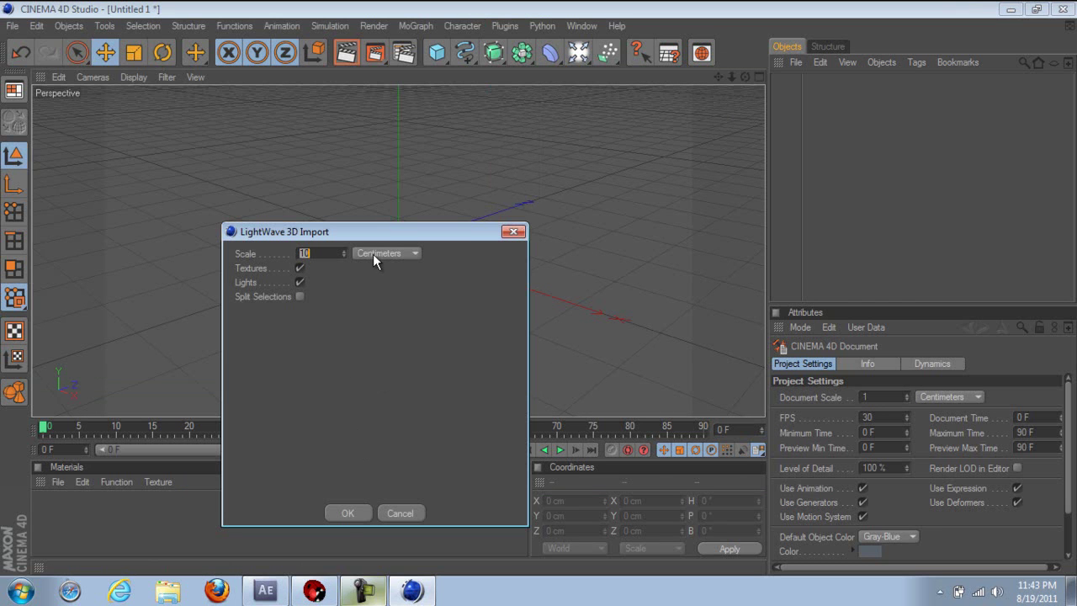
{"action": "left_click", "coordinate": [339, 513]}
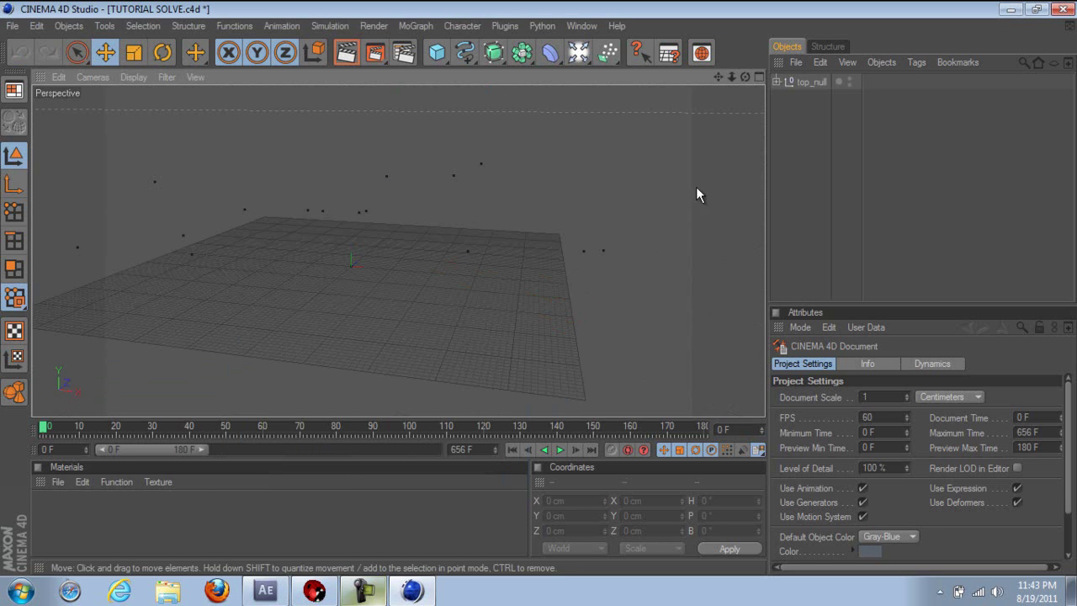
- Add a Background object and create a new material with its Specular channel turned off
{"action": "left_click_drag", "start_coordinate": [577, 52], "coordinate": [725, 235]}
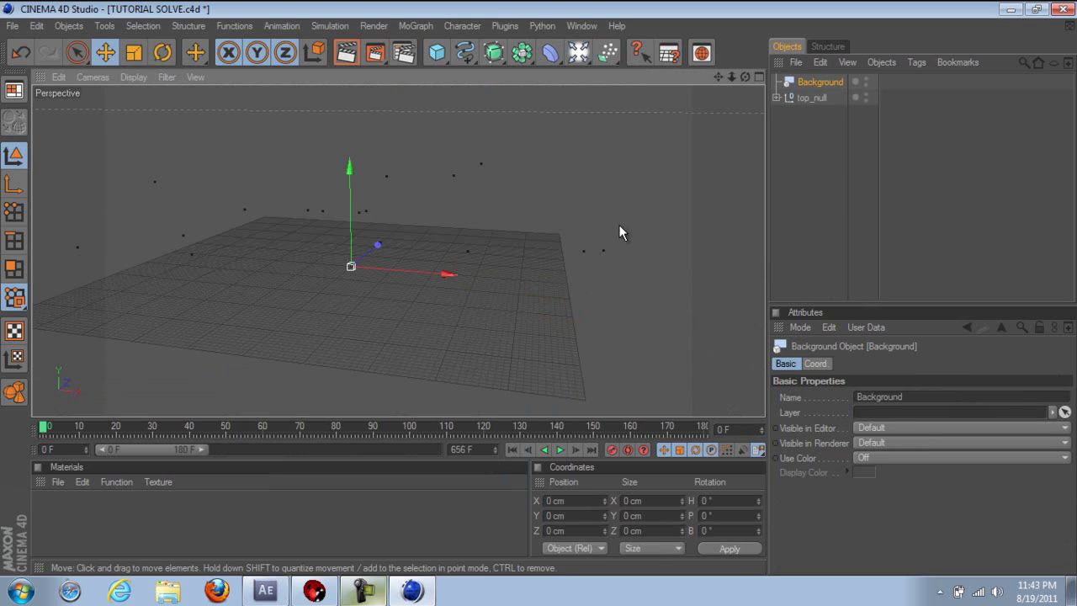
{"action": "double_click", "coordinate": [141, 513]}
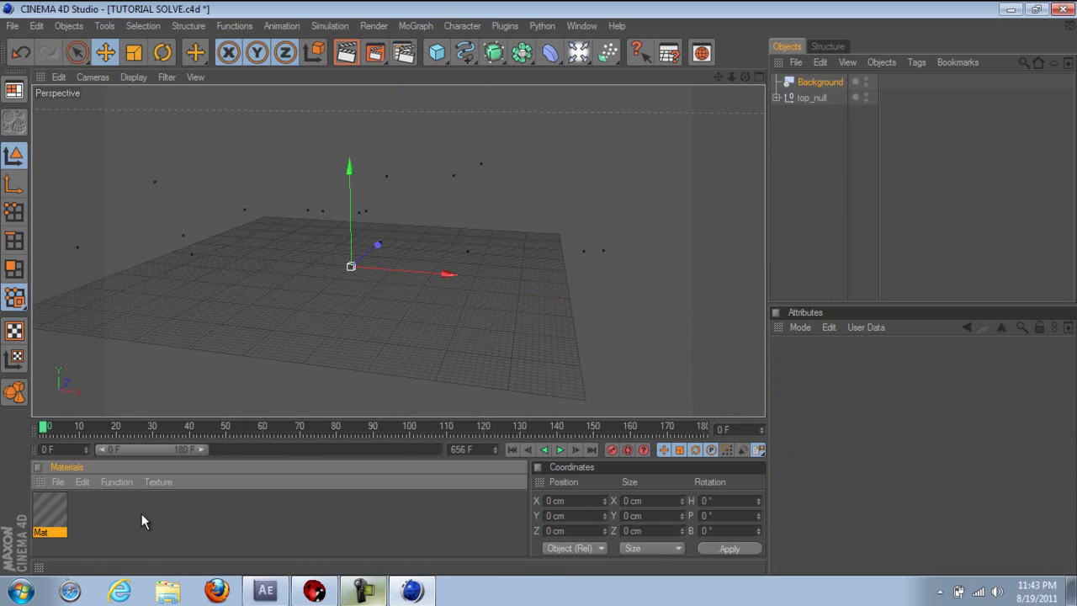
{"action": "double_click", "coordinate": [57, 515]}
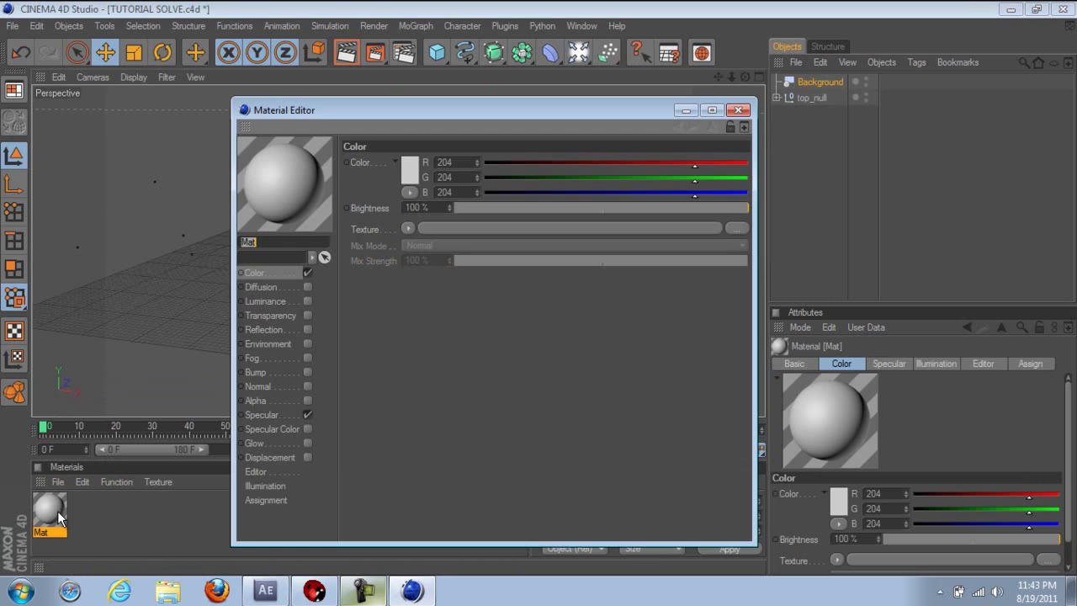
{"action": "left_click", "coordinate": [308, 414]}
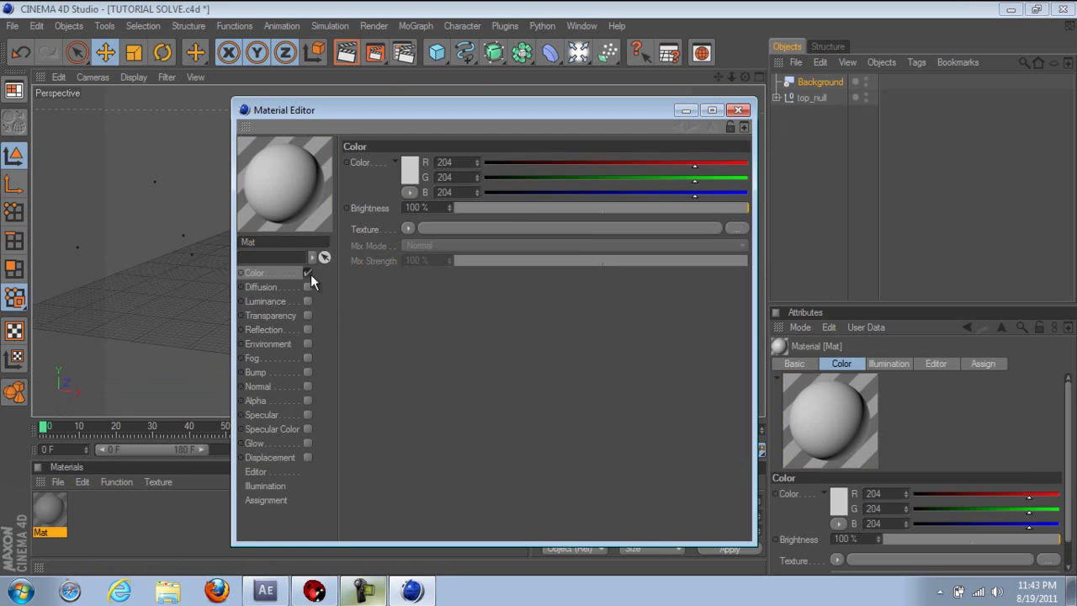
- Load the tutorial vid file from the Desktop as the material's Color texture and apply the material to the Background object
{"action": "left_click", "coordinate": [407, 228]}
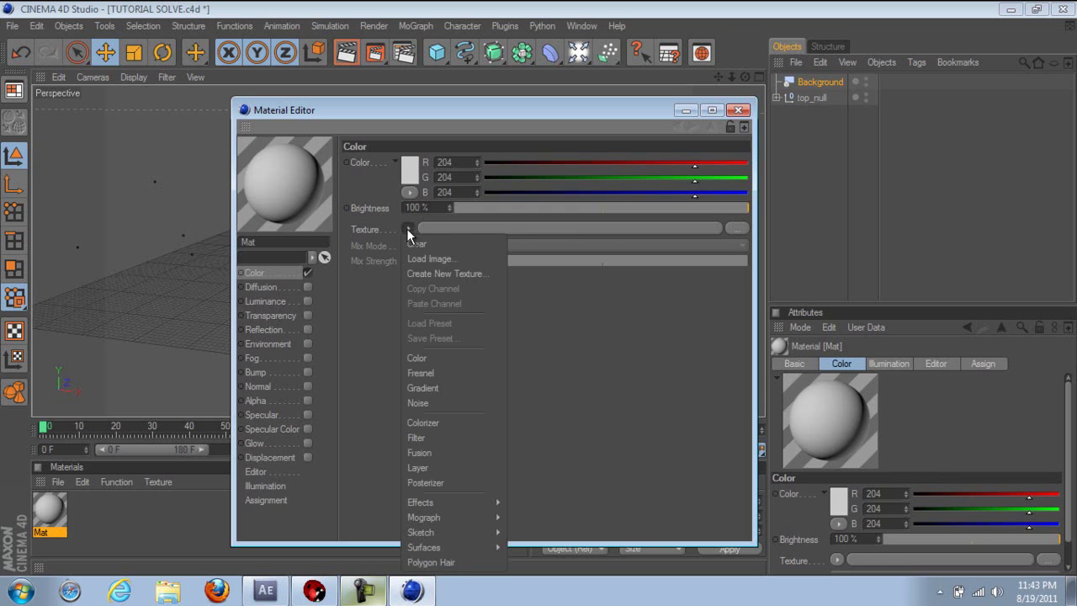
{"action": "left_click", "coordinate": [426, 252]}
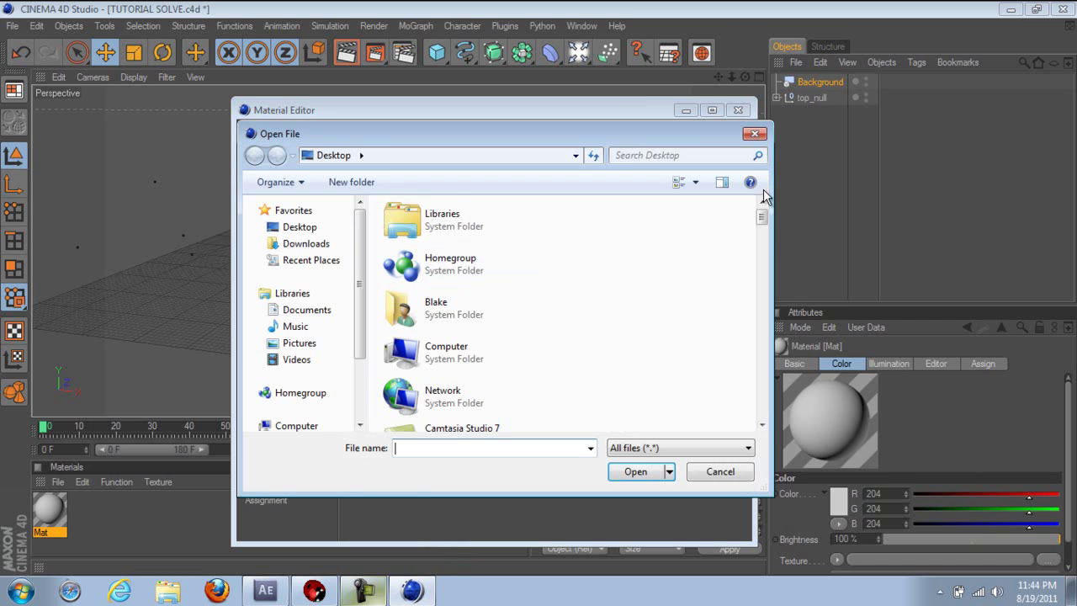
{"action": "left_click_drag", "start_coordinate": [759, 217], "coordinate": [810, 381]}
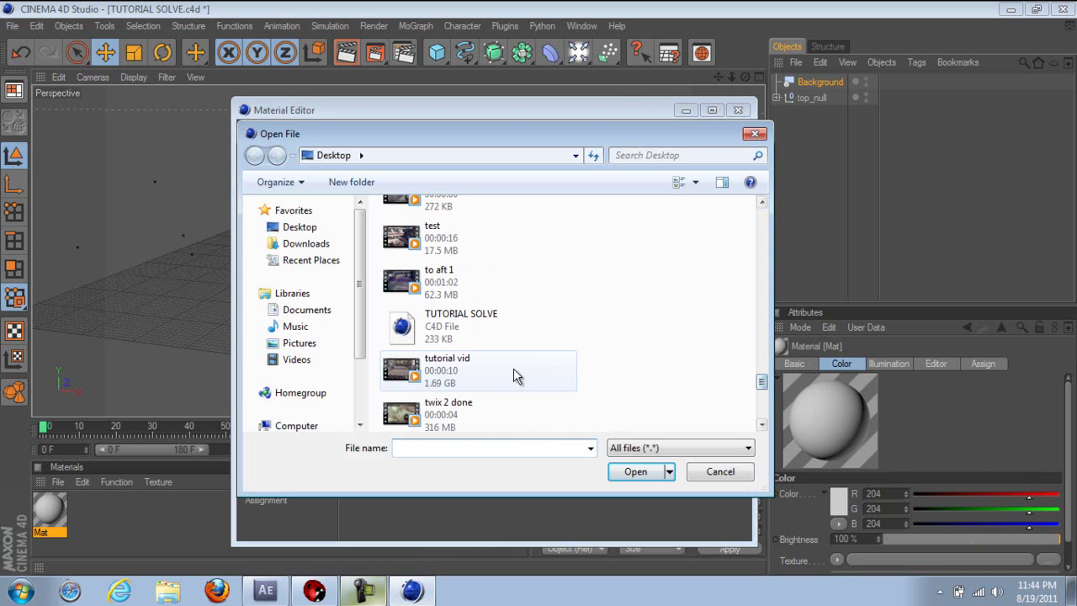
{"action": "left_click", "coordinate": [444, 367]}
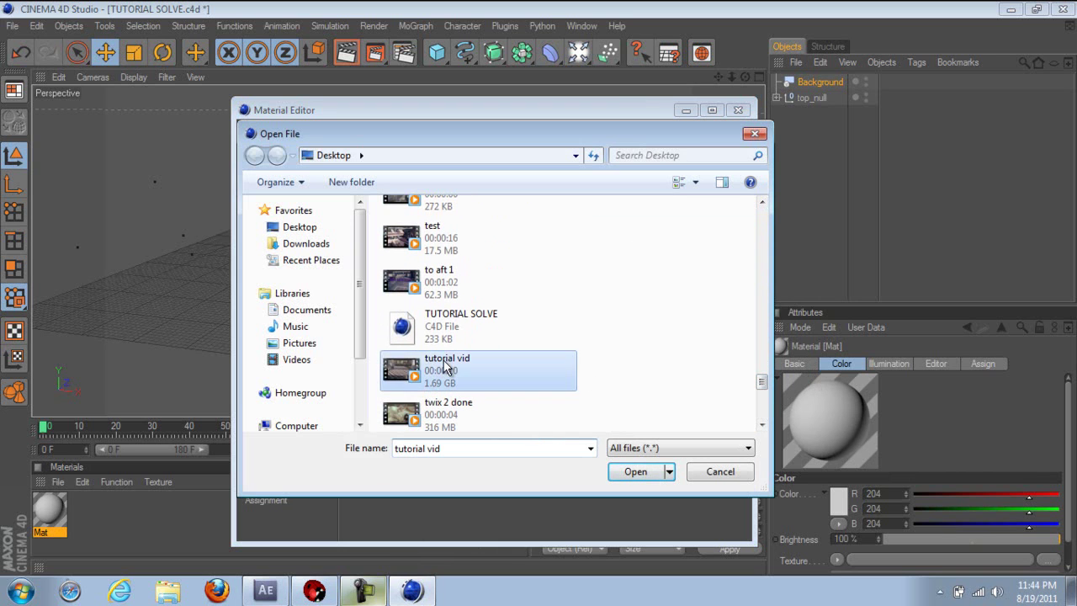
{"action": "left_click", "coordinate": [633, 472]}
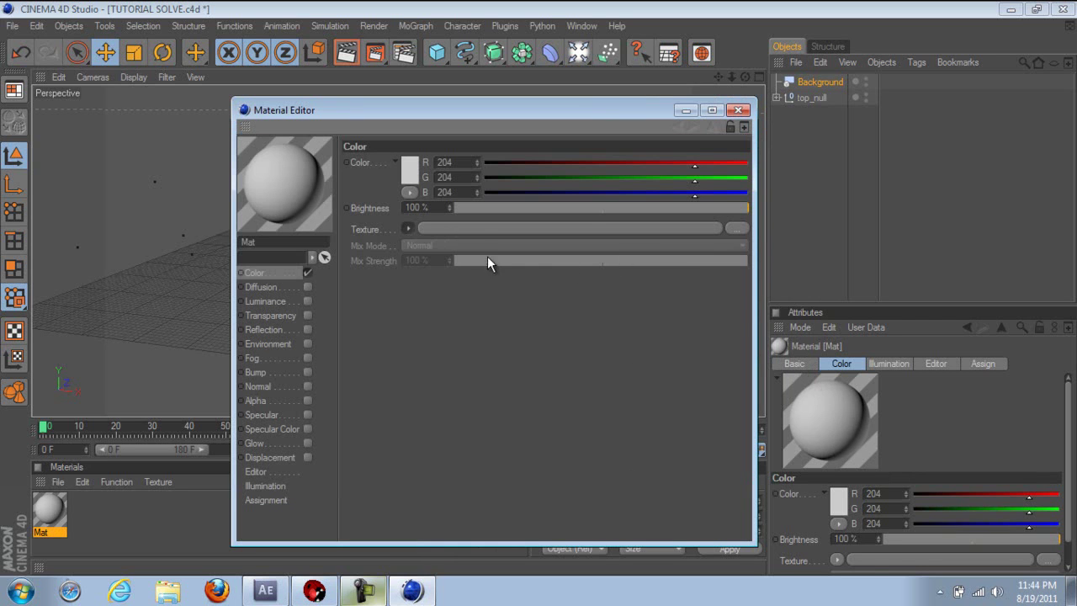
{"action": "left_click", "coordinate": [737, 110]}
{"action": "left_click_drag", "start_coordinate": [67, 500], "coordinate": [816, 82]}
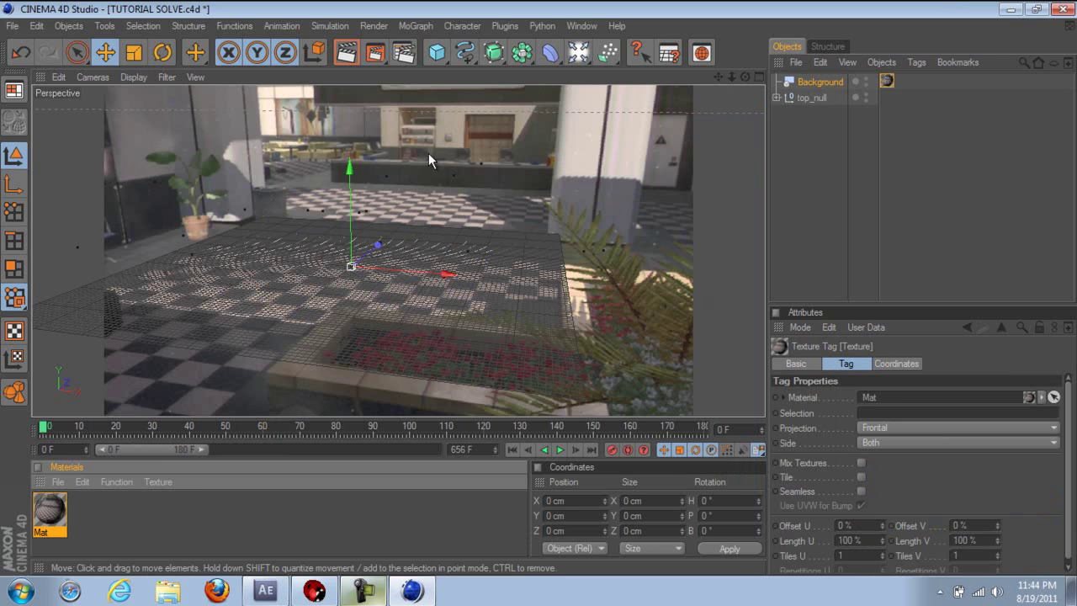
- Add a MoText object to the scene with the text IMDIZZEH
{"action": "left_click", "coordinate": [415, 26]}
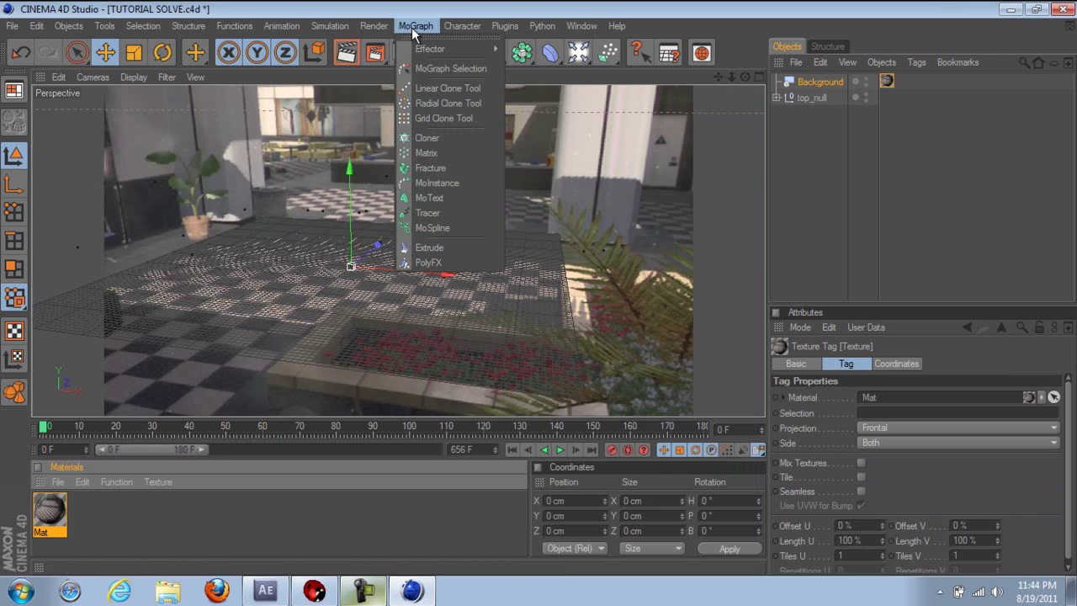
{"action": "left_click", "coordinate": [425, 199]}
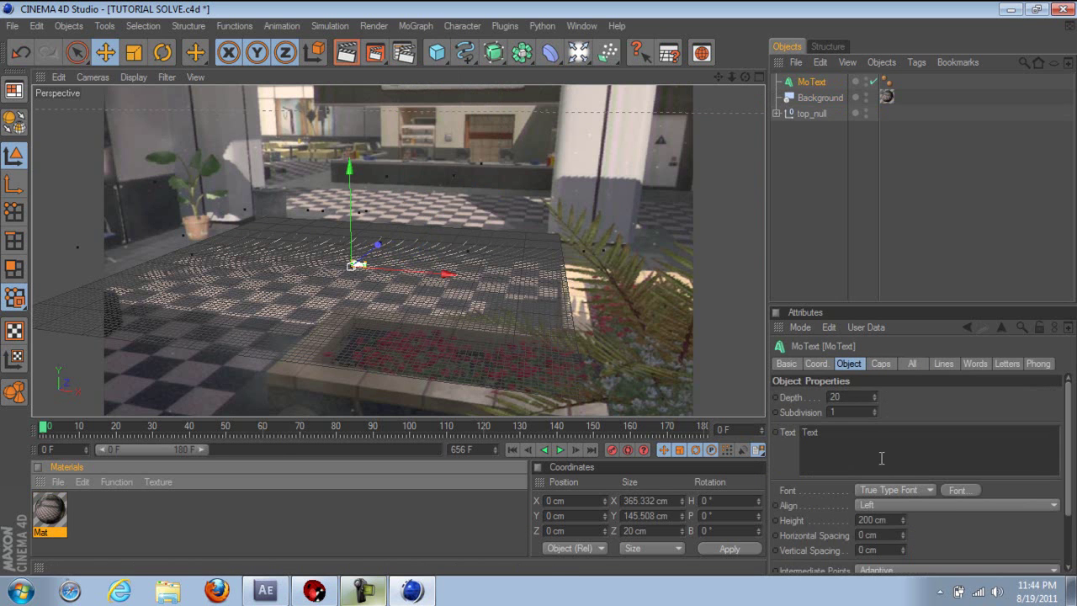
{"action": "left_click", "coordinate": [876, 445]}
{"action": "key", "text": "ctrl+a"}
{"action": "type", "text": "MI"}
{"action": "type", "text": "DIZZEH"}
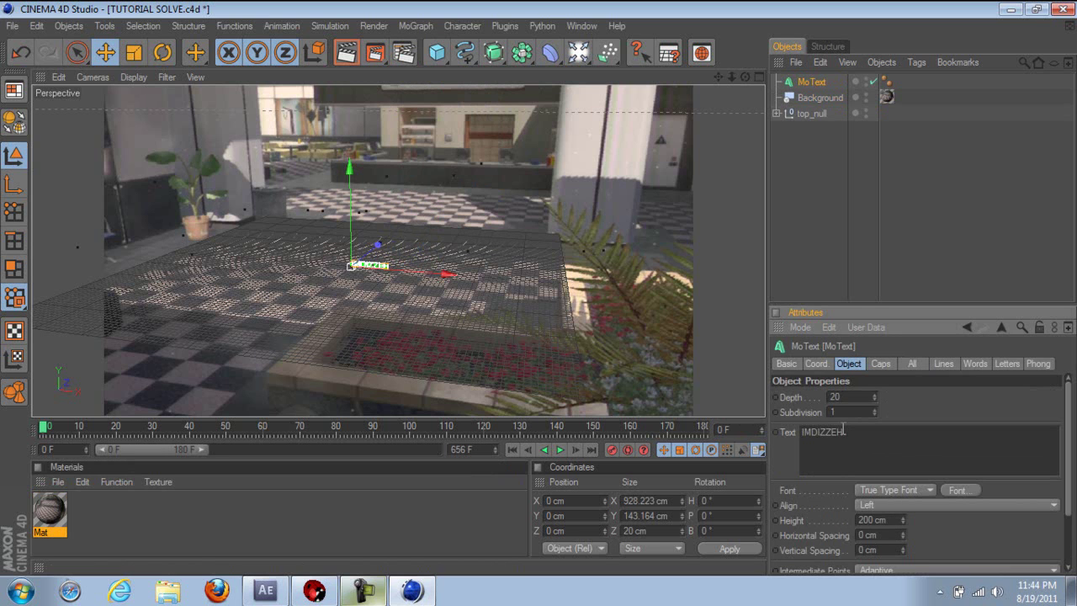
- Set the MoText height to 1400 cm and move the text along the X axis to about -2444 cm
{"action": "left_click", "coordinate": [867, 520]}
{"action": "type", "text": "1400"}
{"action": "key", "text": "Return"}
{"action": "mouse_move", "coordinate": [432, 281]}
{"action": "left_mouse_down"}
{"action": "mouse_move", "coordinate": [541, 289]}
{"action": "mouse_move", "coordinate": [436, 273]}
{"action": "left_mouse_up"}
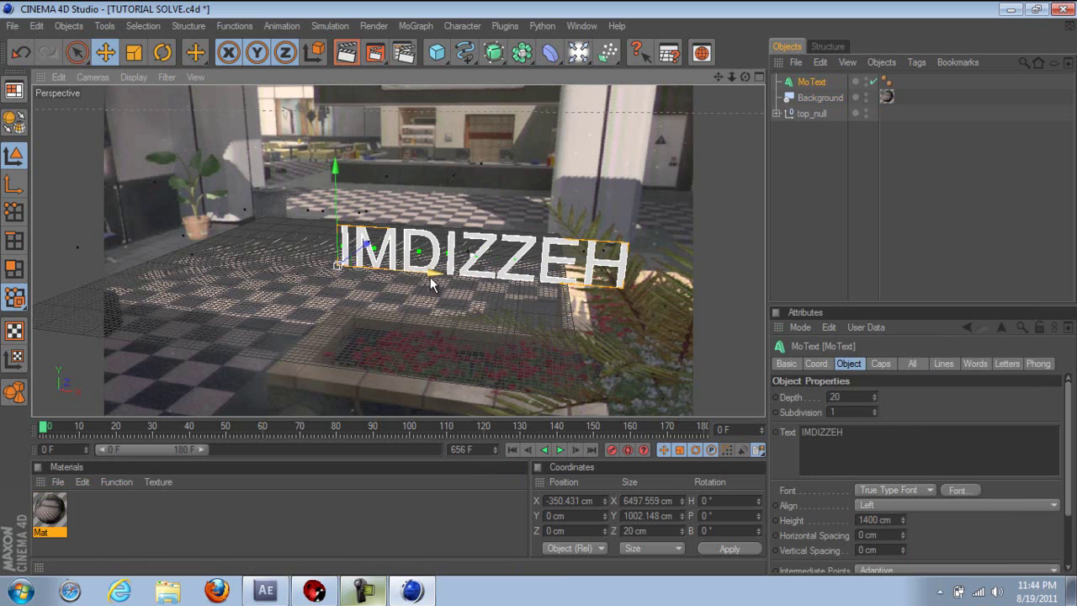
{"action": "left_click_drag", "start_coordinate": [432, 276], "coordinate": [537, 287]}
- Set the MoText extrusion depth to 200
{"action": "left_click", "coordinate": [852, 396]}
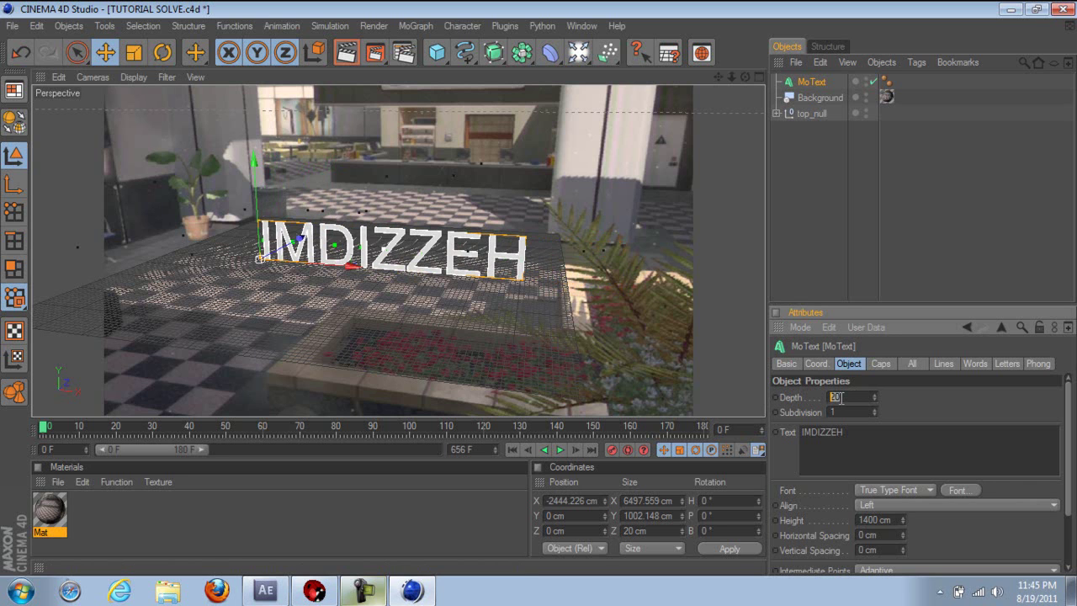
{"action": "type", "text": "200"}
{"action": "key", "text": "Return"}
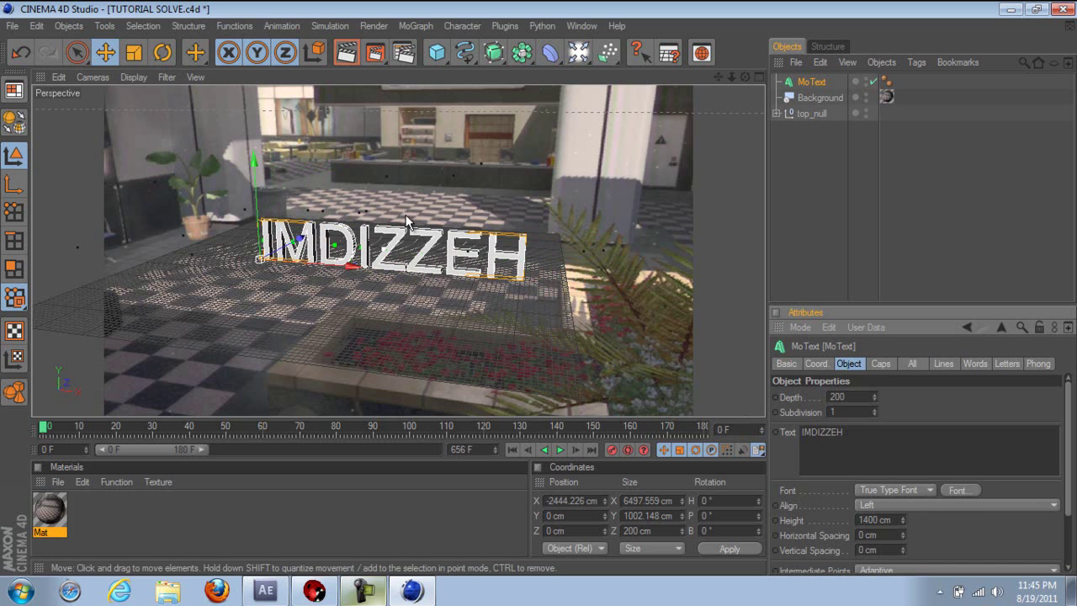
- Create a second material and keep its default color and specular settings
{"action": "double_click", "coordinate": [158, 502]}
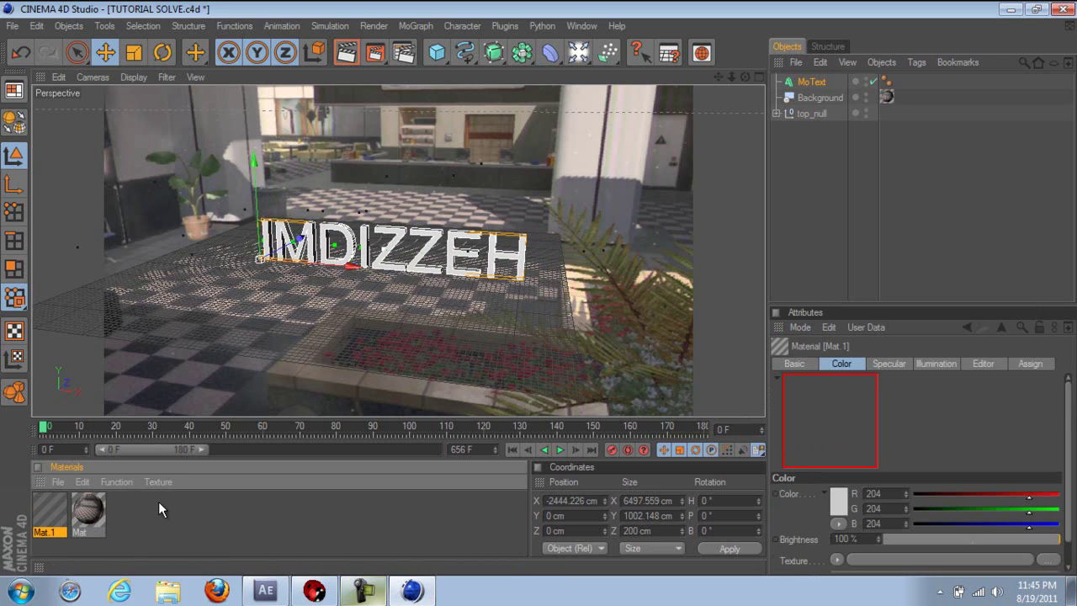
{"action": "double_click", "coordinate": [60, 503]}
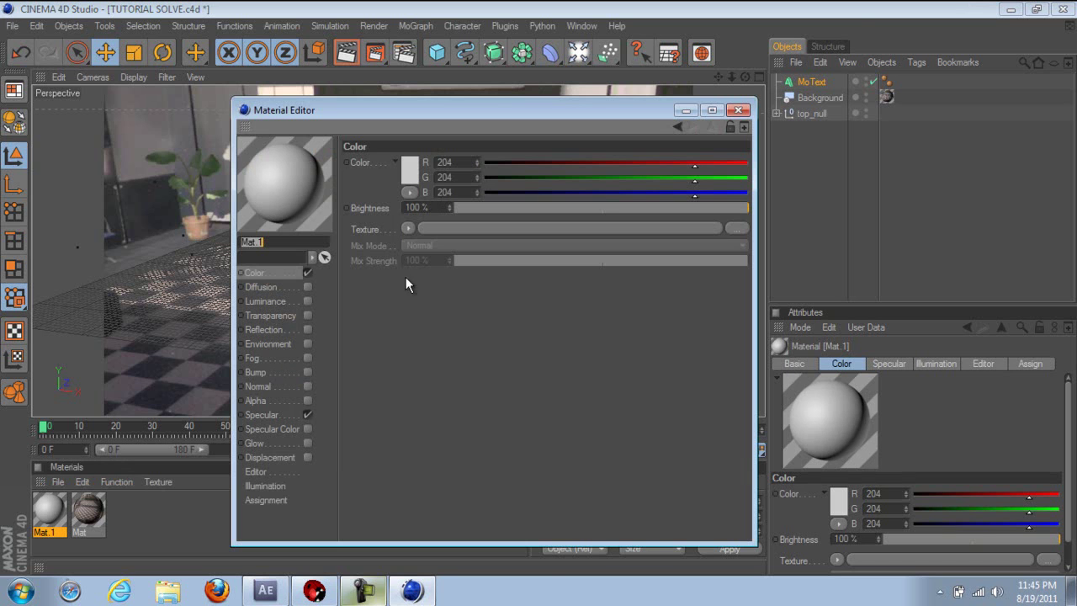
{"action": "left_click", "coordinate": [738, 109]}
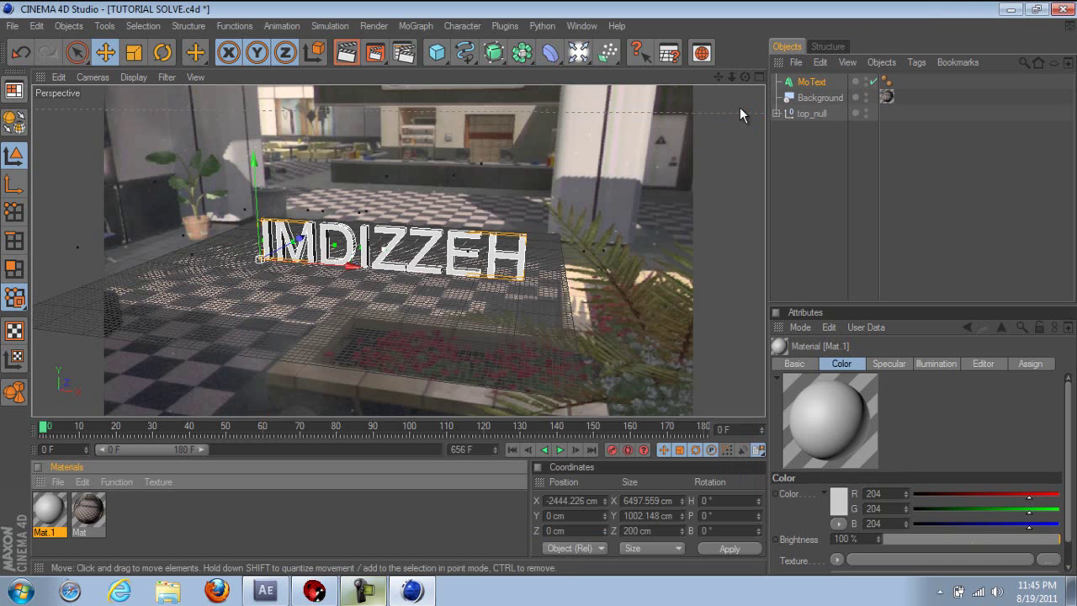
- Render the active view to preview the 3D text over the background footage
{"action": "left_click", "coordinate": [388, 291]}
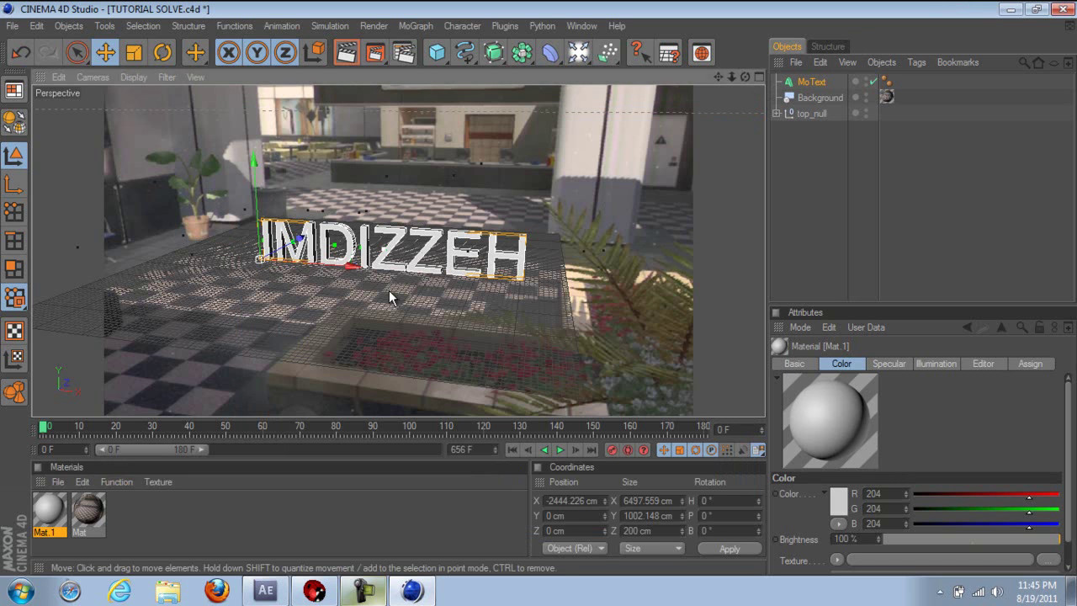
{"action": "left_click", "coordinate": [348, 53]}
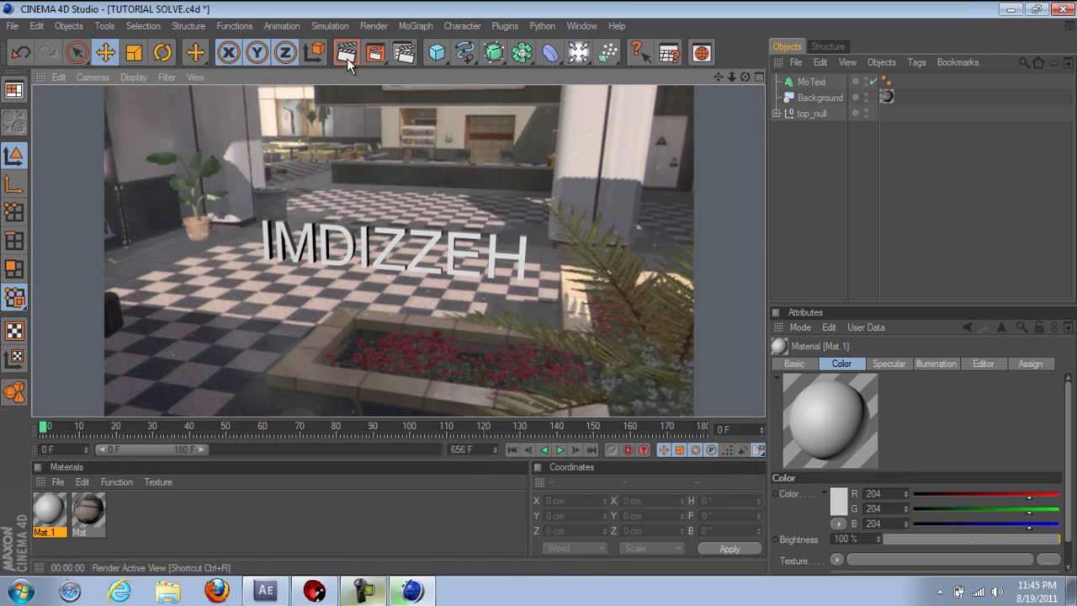
{"action": "left_click", "coordinate": [353, 168]}
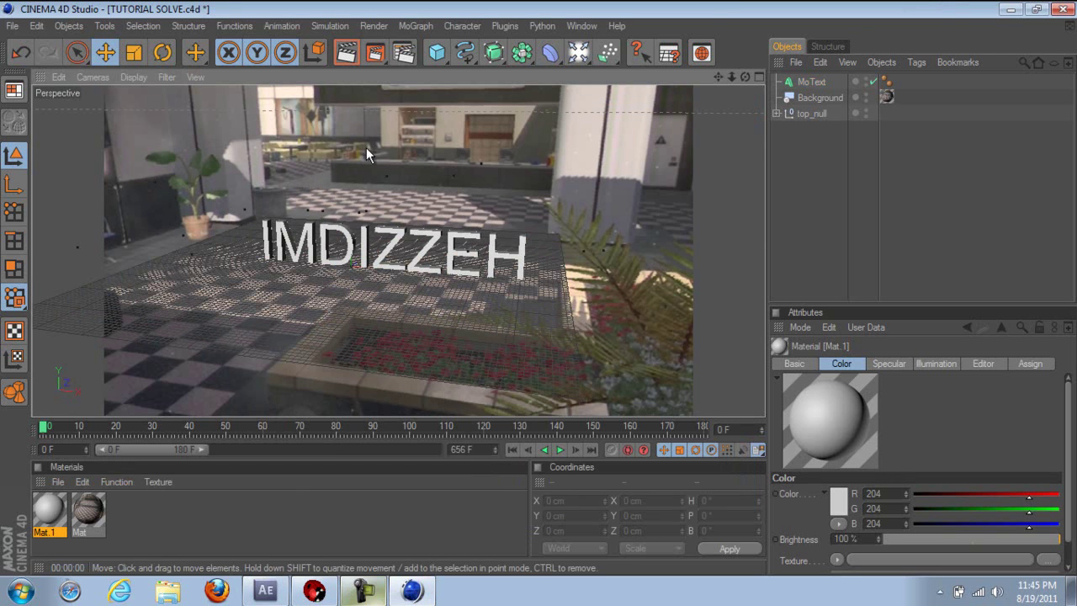
- Add a Floor object beneath the text and set its X scale to 5
{"action": "left_click", "coordinate": [577, 52]}
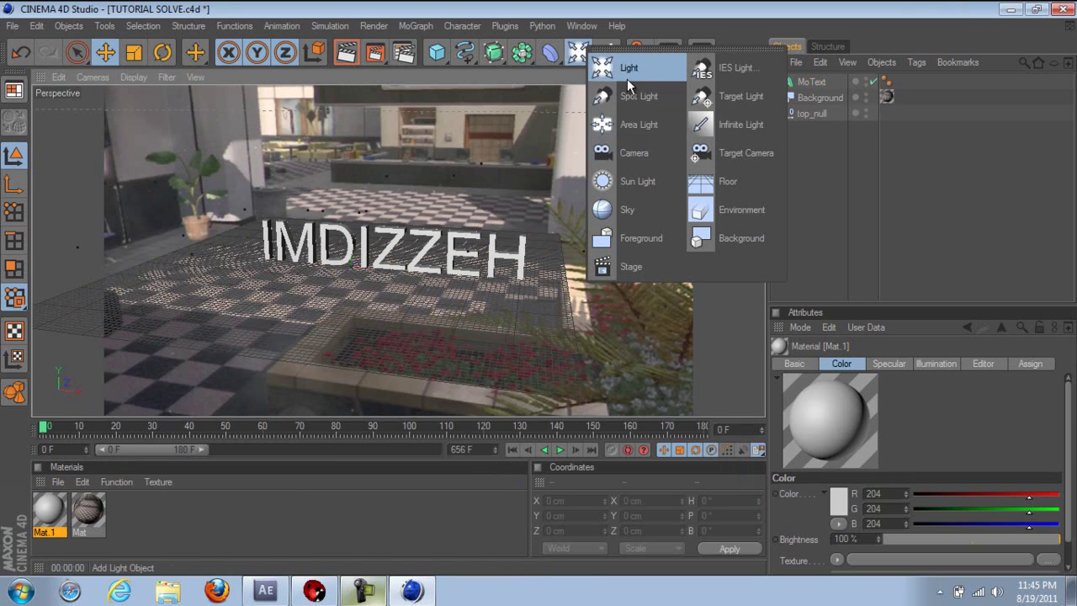
{"action": "left_click", "coordinate": [730, 185]}
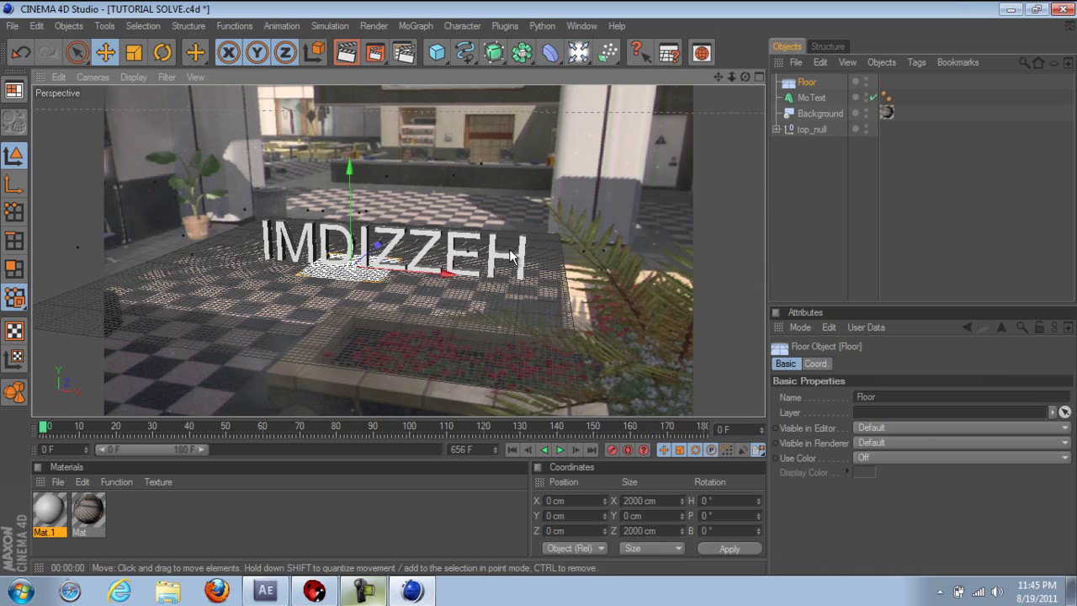
{"action": "left_click", "coordinate": [812, 363]}
{"action": "left_click", "coordinate": [893, 396]}
{"action": "key", "text": "Return"}
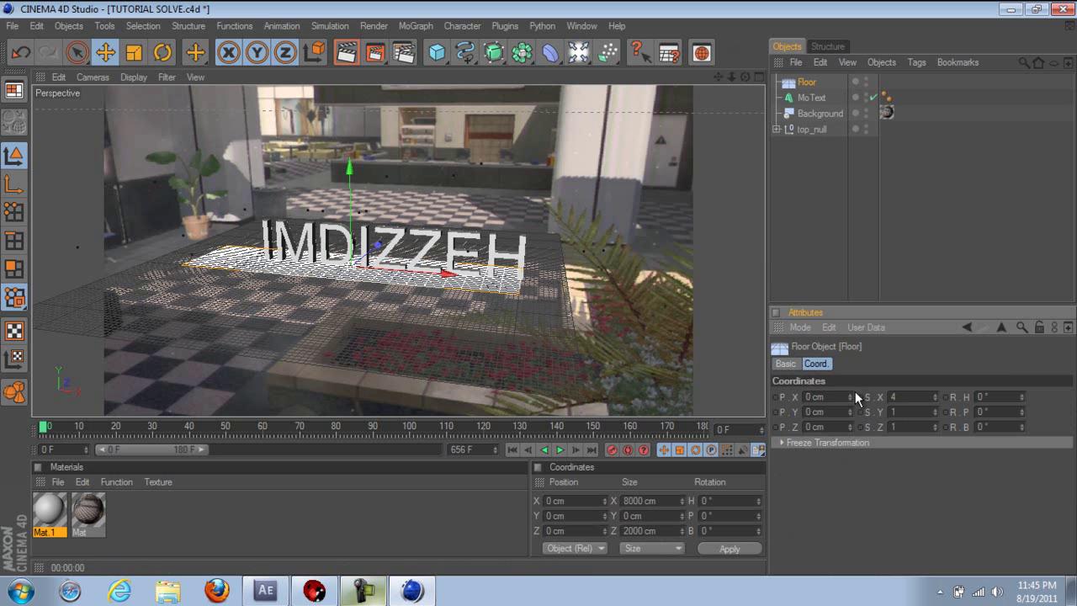
{"action": "left_click", "coordinate": [894, 394]}
{"action": "type", "text": "5"}
{"action": "key", "text": "Return"}
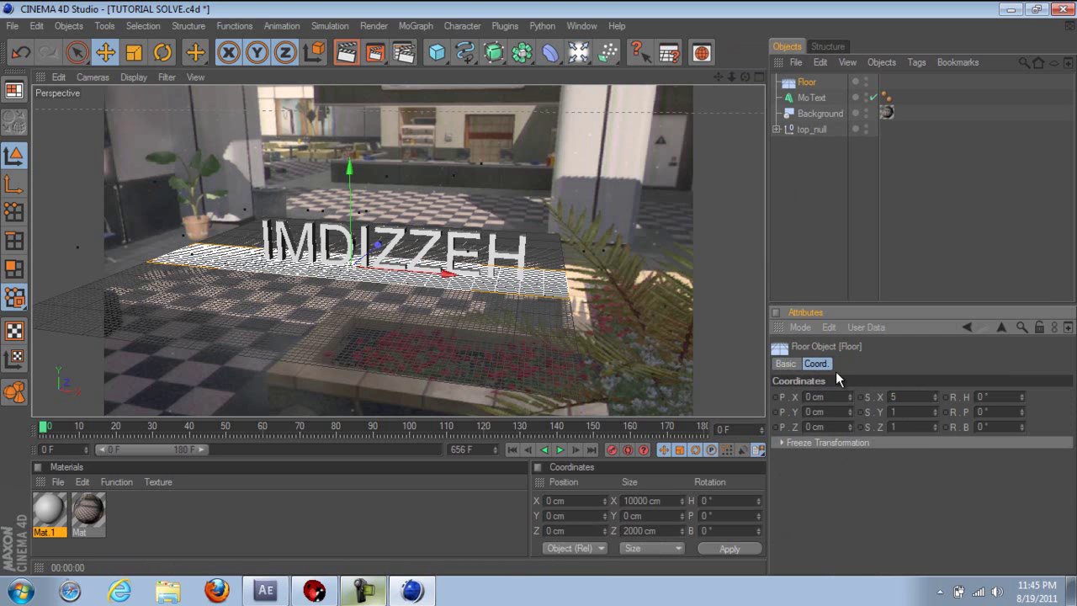
- Set the Floor object's Z scale to 5
{"action": "left_click", "coordinate": [898, 427]}
{"action": "type", "text": "4"}
{"action": "key", "text": "BackSpace"}
{"action": "type", "text": "5"}
{"action": "key", "text": "Return"}
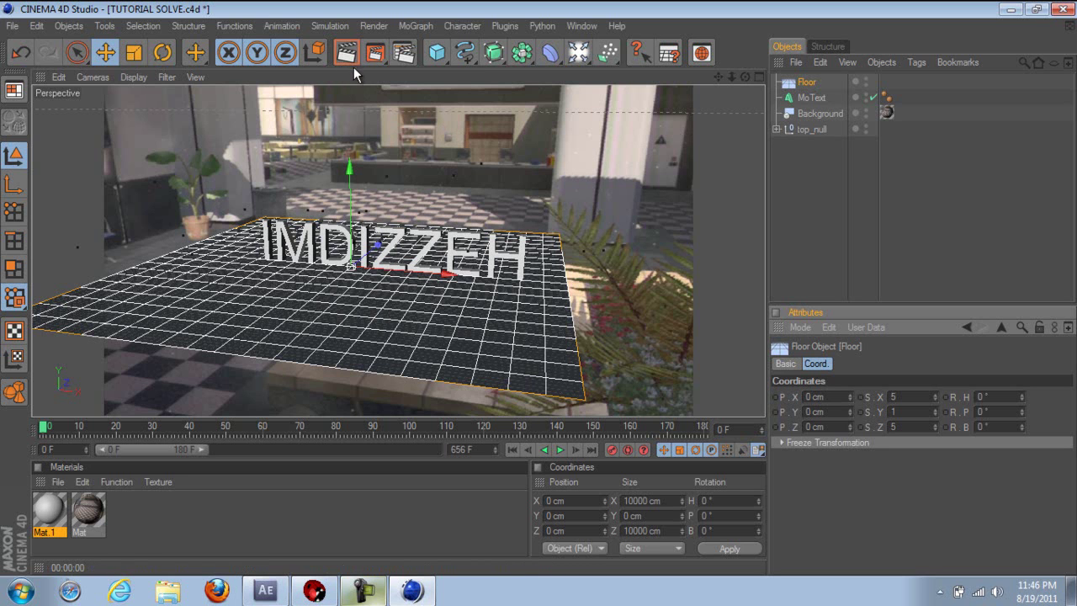
- Apply the footage material Mat to the Floor object and render the active view to check it
{"action": "left_click", "coordinate": [89, 509]}
{"action": "left_click_drag", "start_coordinate": [88, 510], "coordinate": [809, 84]}
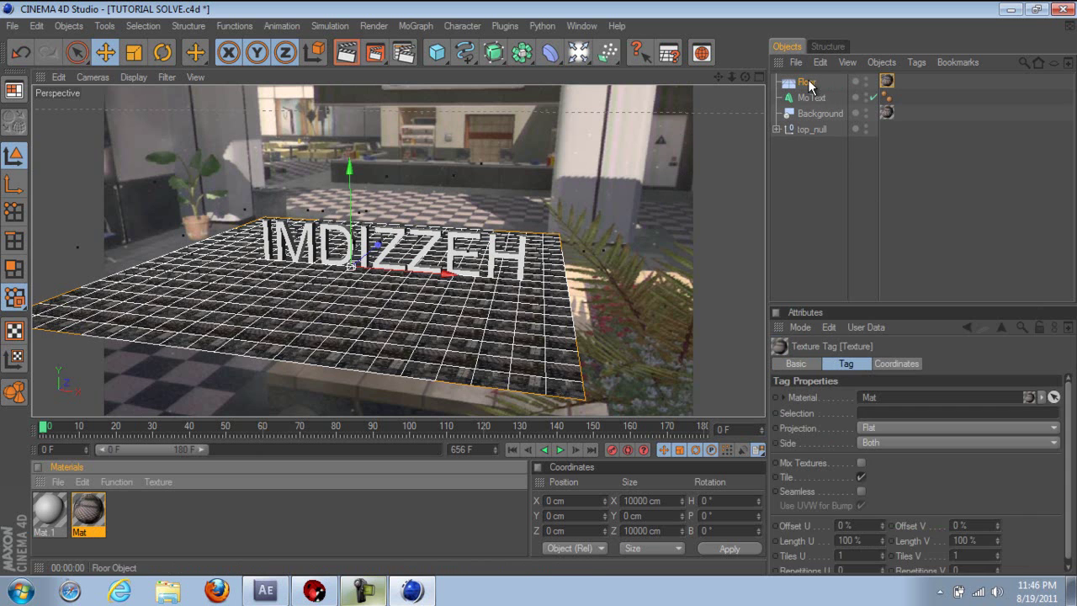
{"action": "left_click", "coordinate": [353, 59]}
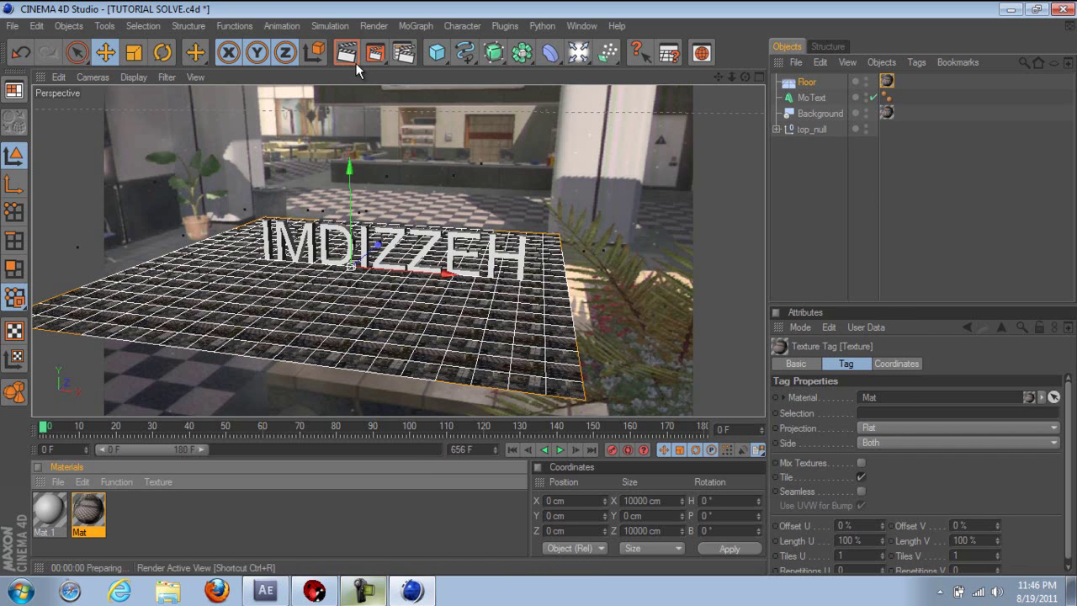
{"action": "left_click", "coordinate": [382, 149]}
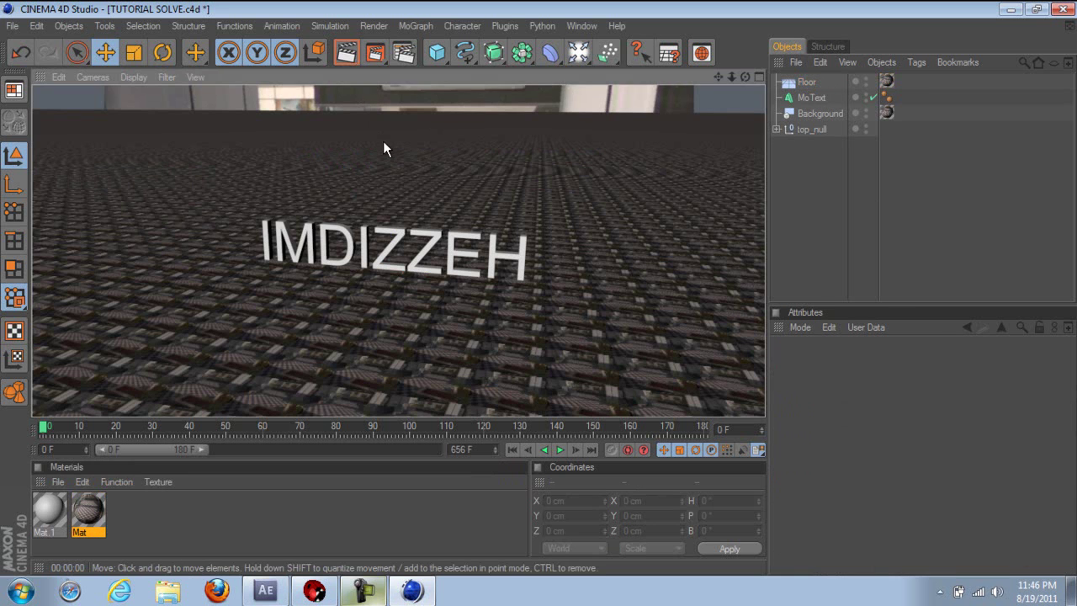
- Add a Compositing tag to the Floor object, enabling Compositing Background and turning off Self Shadowing
{"action": "left_click", "coordinate": [803, 85]}
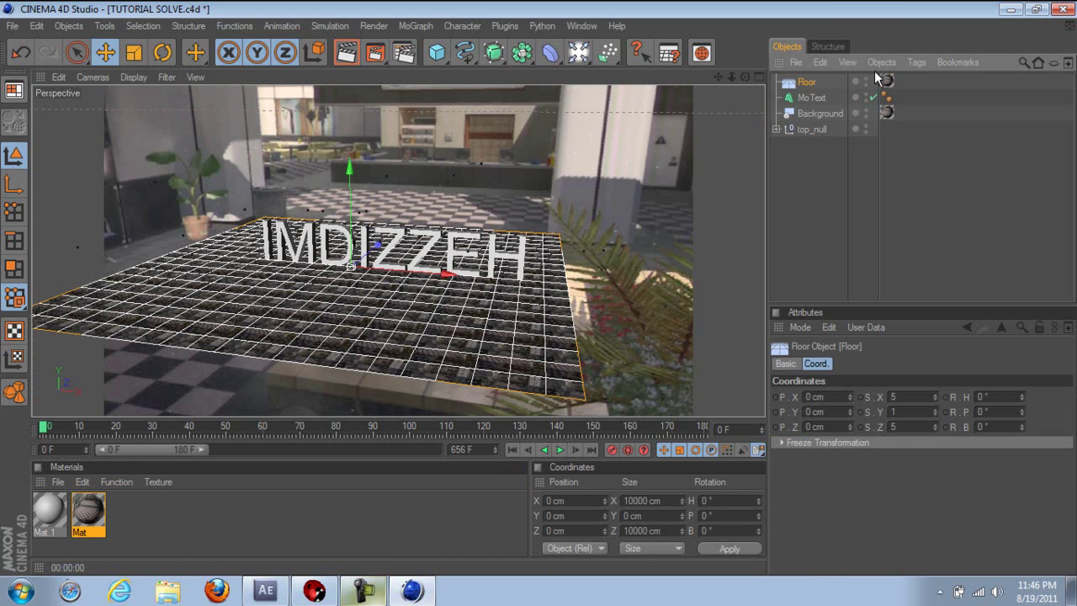
{"action": "right_click", "coordinate": [827, 81]}
{"action": "mouse_move", "coordinate": [850, 77]}
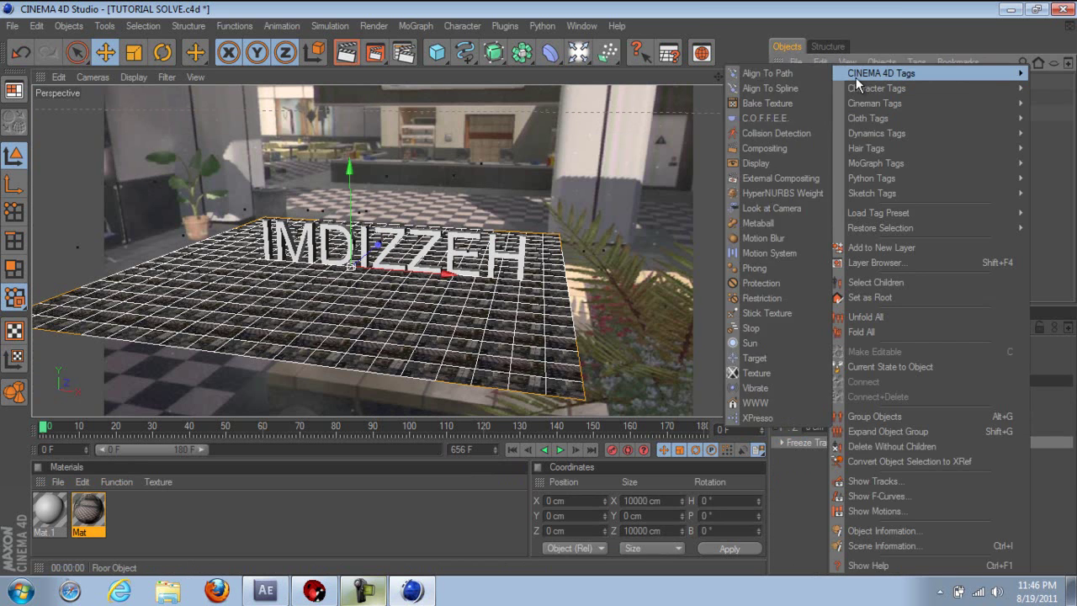
{"action": "left_click", "coordinate": [794, 150]}
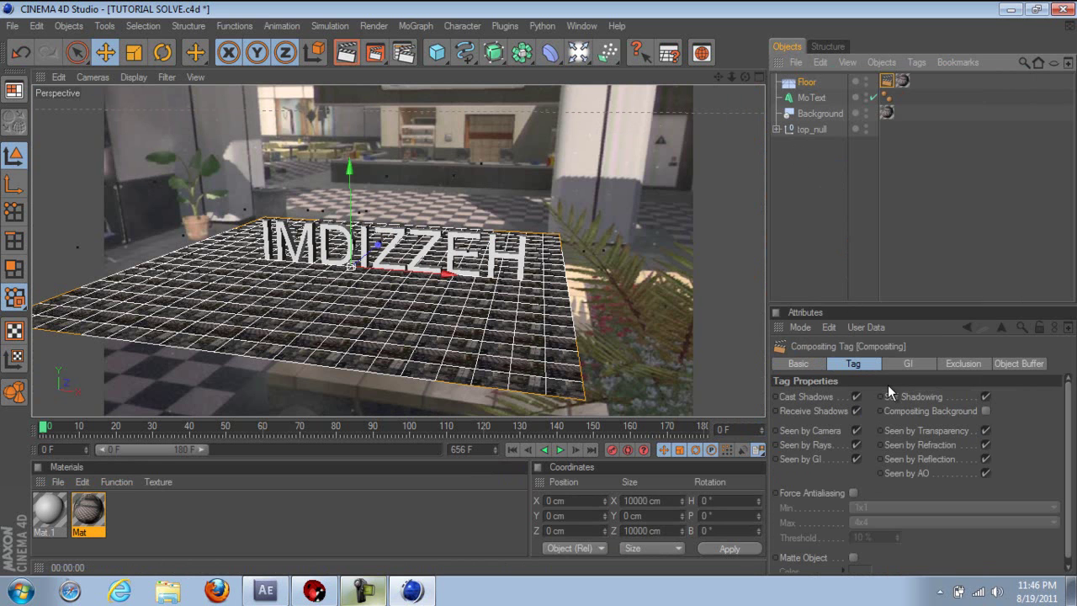
{"action": "left_click", "coordinate": [985, 410]}
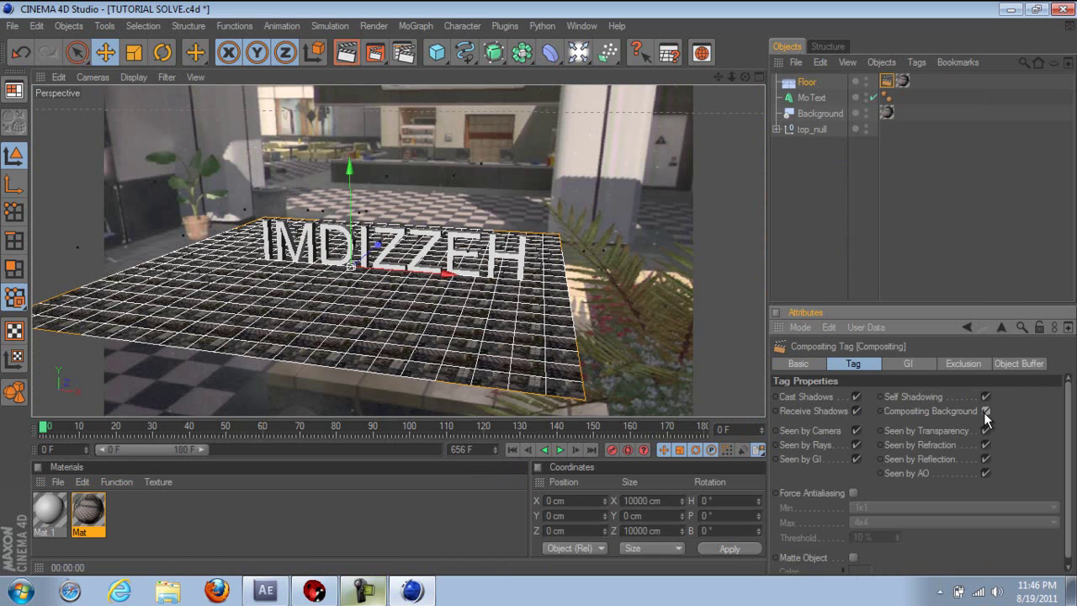
{"action": "left_click", "coordinate": [986, 396]}
{"action": "left_click", "coordinate": [827, 81]}
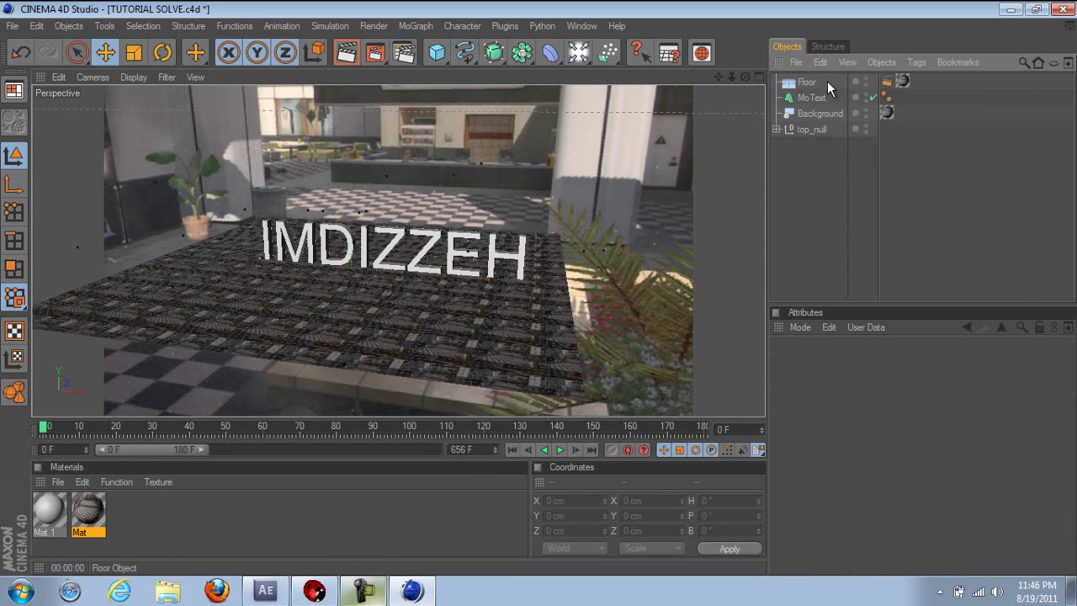
{"action": "left_click", "coordinate": [807, 83]}
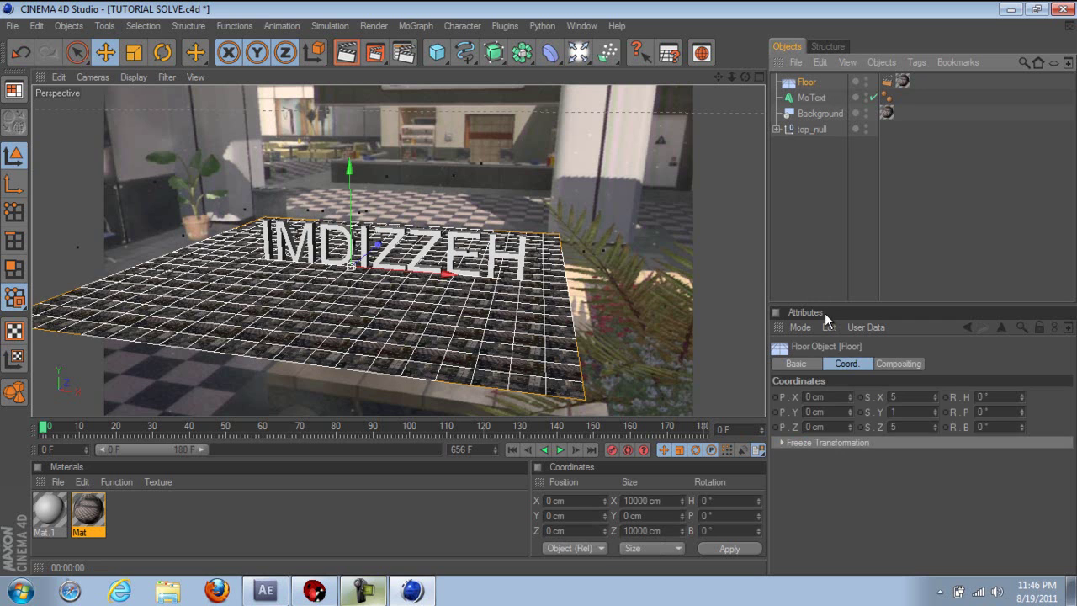
{"action": "left_click", "coordinate": [879, 363]}
{"action": "left_click", "coordinate": [803, 360]}
{"action": "left_click", "coordinate": [836, 367]}
{"action": "left_click", "coordinate": [807, 364]}
{"action": "left_click", "coordinate": [836, 369]}
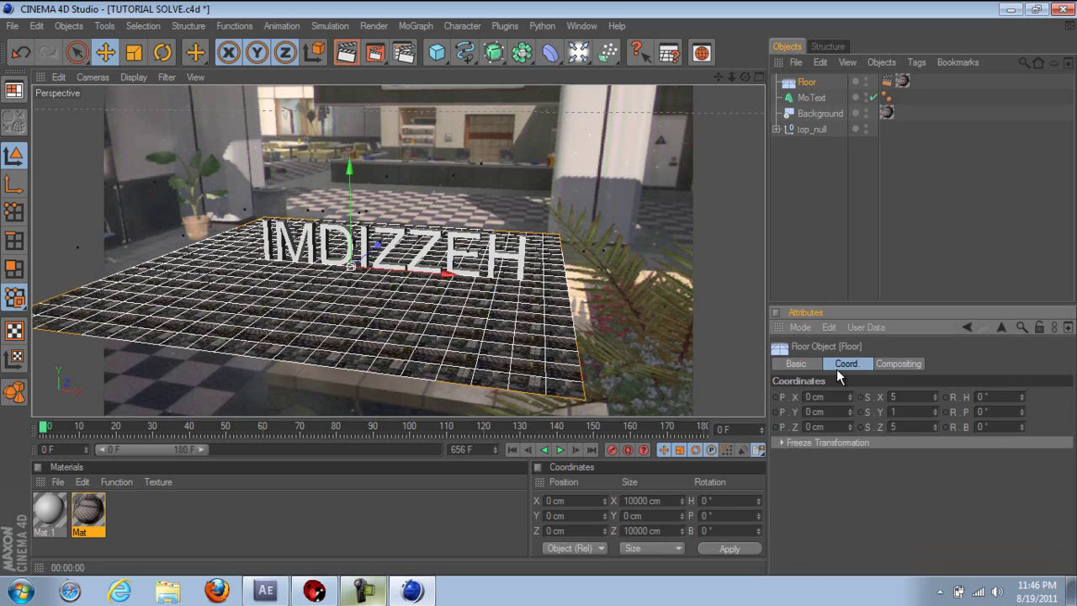
{"action": "left_click", "coordinate": [891, 367]}
{"action": "left_click", "coordinate": [845, 364]}
- Set the projection of the Floor object's texture tag to Frontal
{"action": "left_click", "coordinate": [903, 80]}
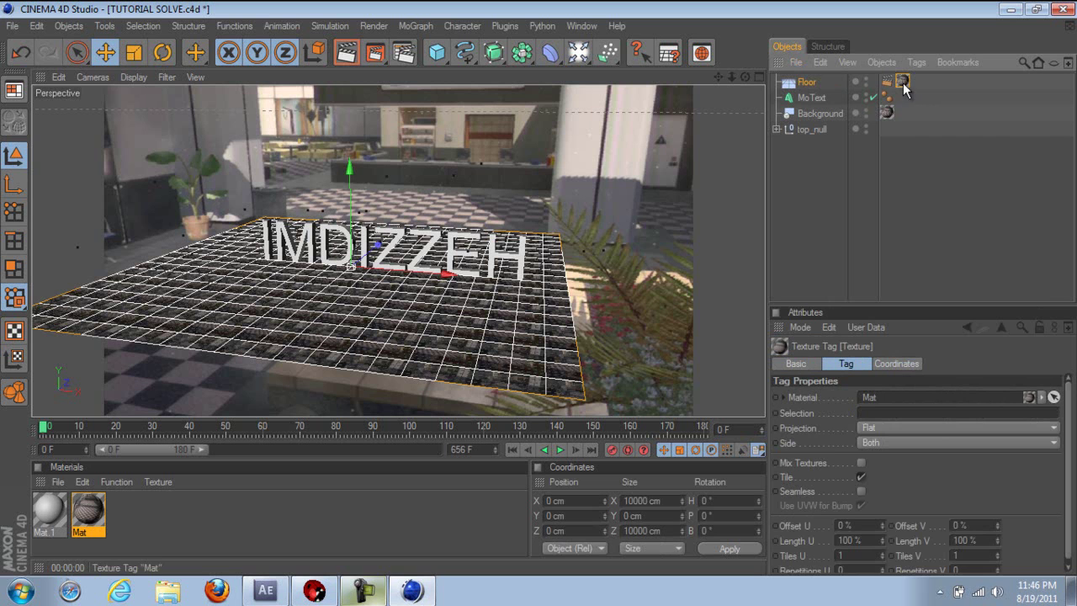
{"action": "left_click", "coordinate": [875, 429]}
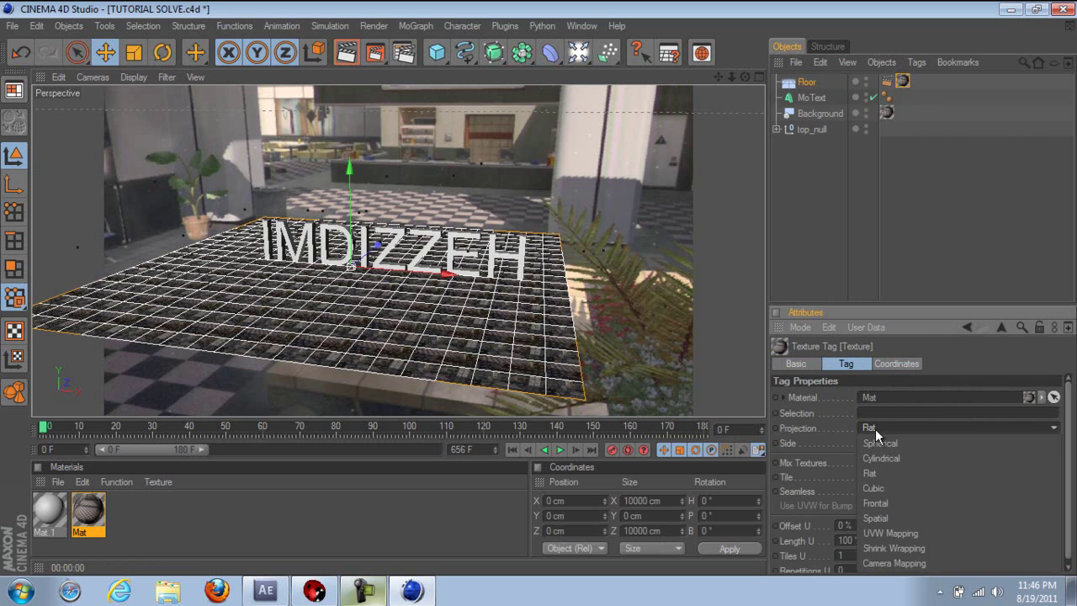
{"action": "left_click", "coordinate": [892, 499]}
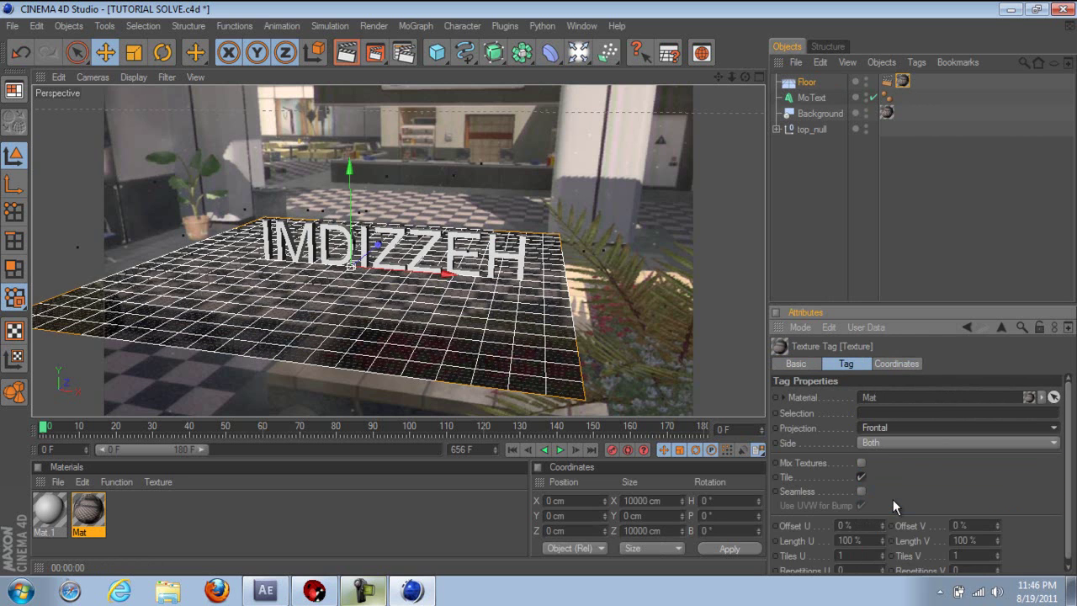
{"action": "left_click", "coordinate": [841, 210]}
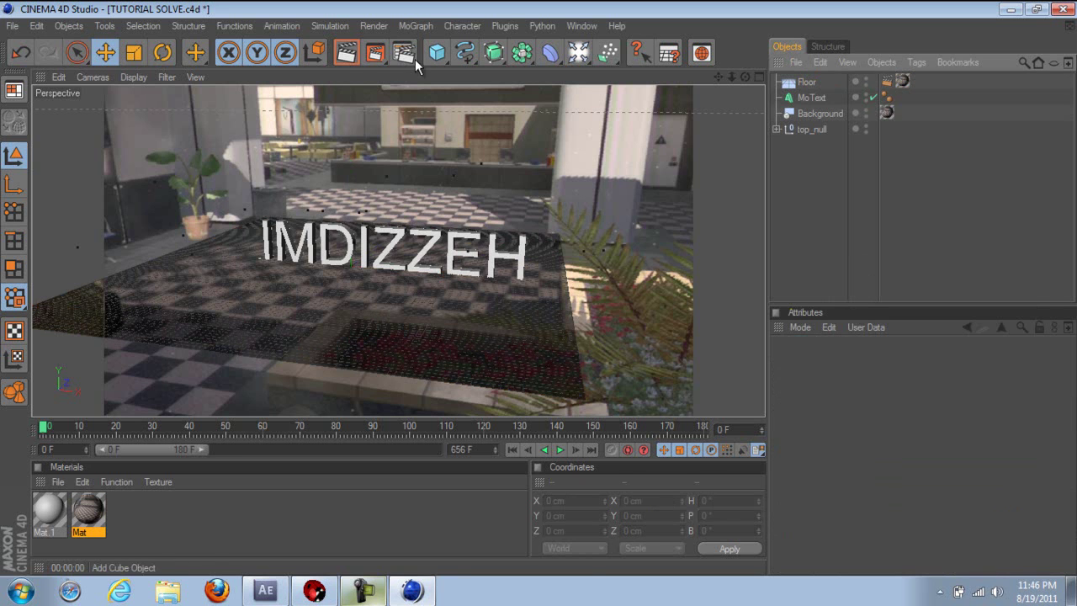
- Render the active view to check how the floor blends with the background footage
{"action": "left_click", "coordinate": [344, 53]}
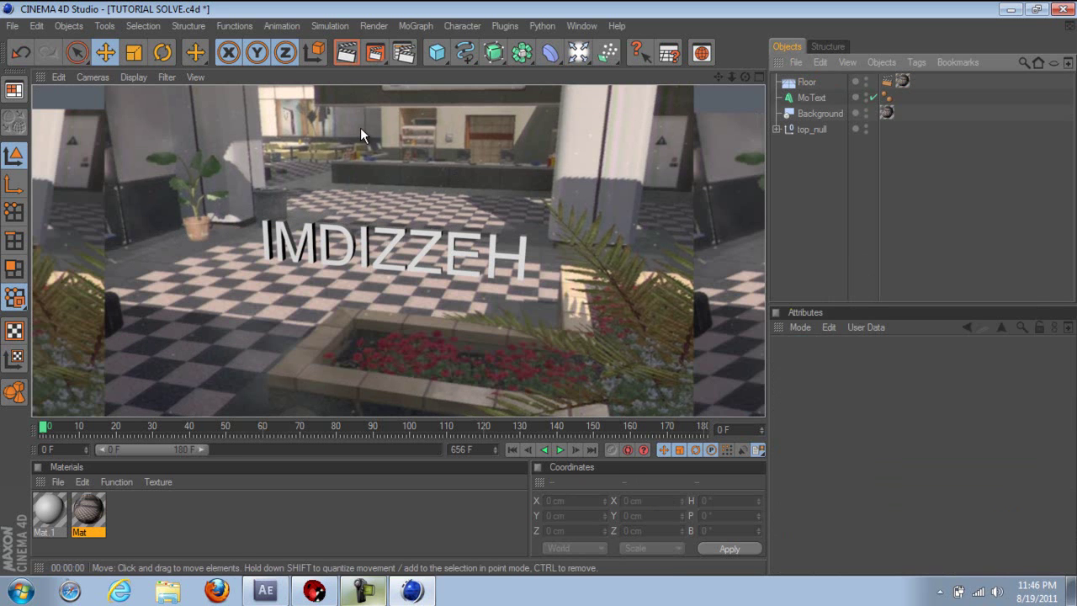
{"action": "left_click", "coordinate": [360, 127]}
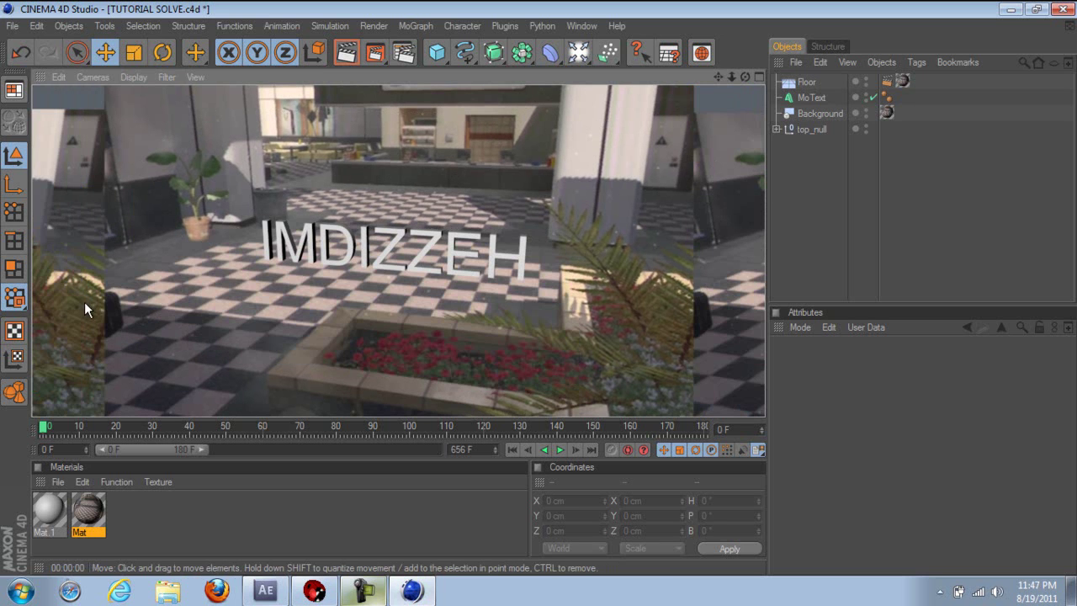
{"action": "left_click", "coordinate": [329, 184]}
{"action": "left_click", "coordinate": [347, 52]}
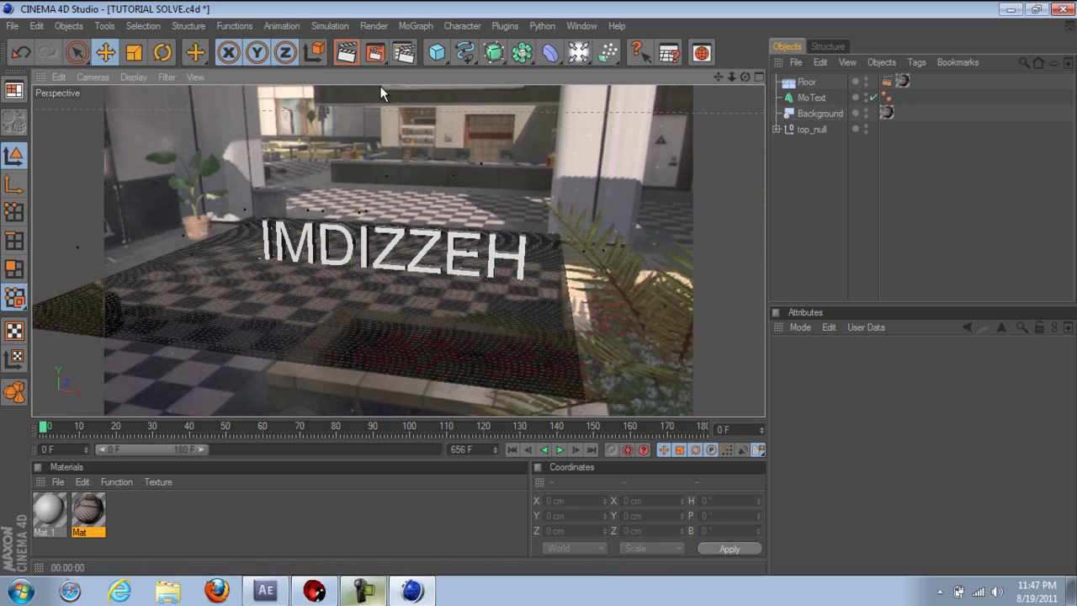
{"action": "left_click", "coordinate": [355, 127]}
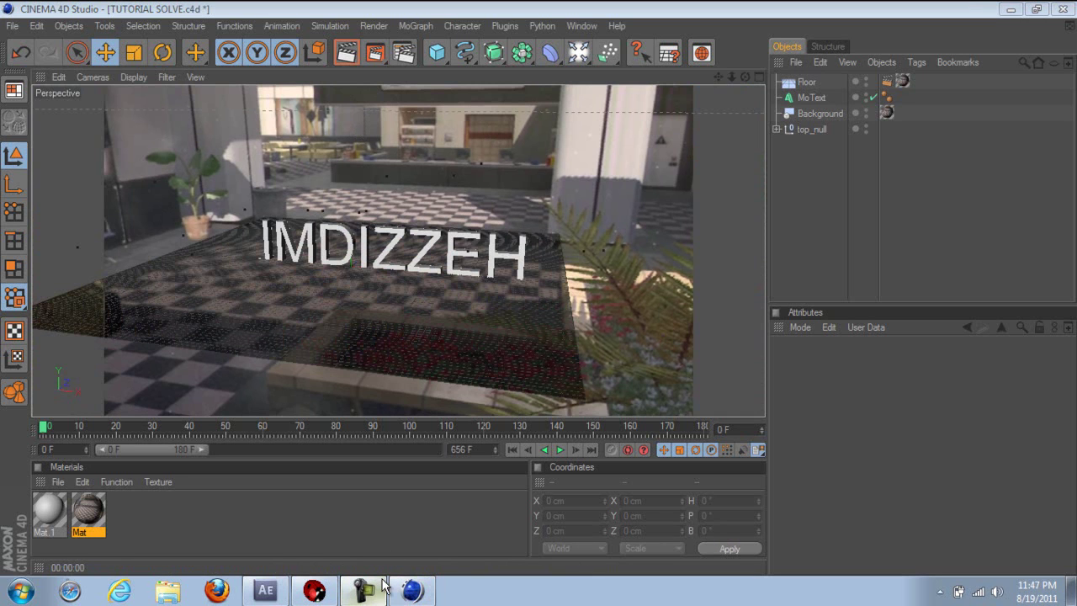
- Add a Light object and move it above the text to about Y 1346 cm and Z -528 cm
{"action": "left_click", "coordinate": [578, 52]}
{"action": "left_click", "coordinate": [648, 76]}
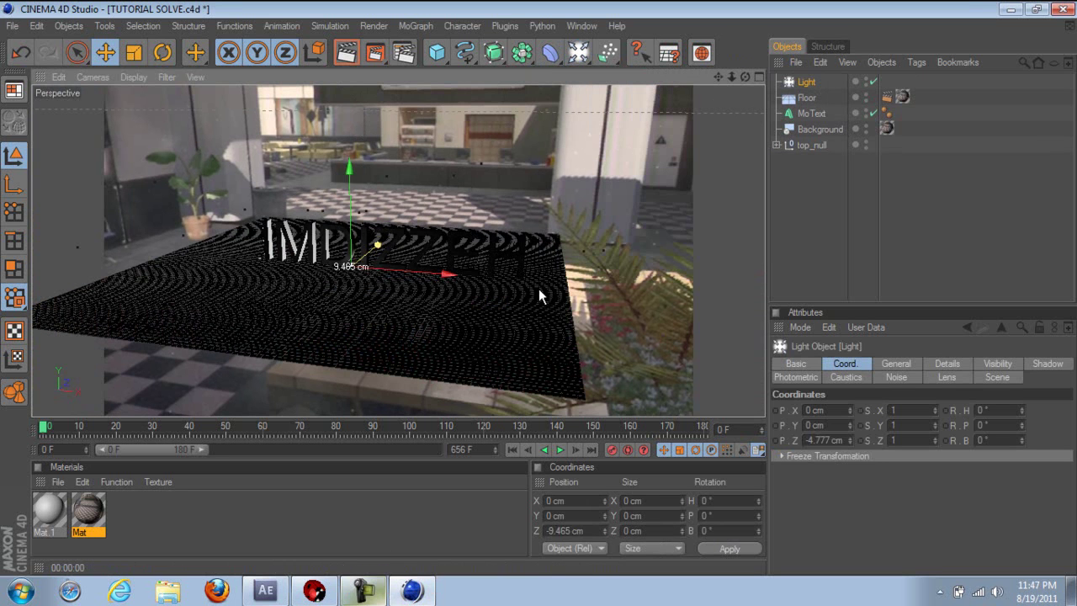
{"action": "mouse_move", "coordinate": [538, 289]}
{"action": "left_mouse_down"}
{"action": "mouse_move", "coordinate": [543, 277]}
{"action": "mouse_move", "coordinate": [538, 289]}
{"action": "left_mouse_up"}
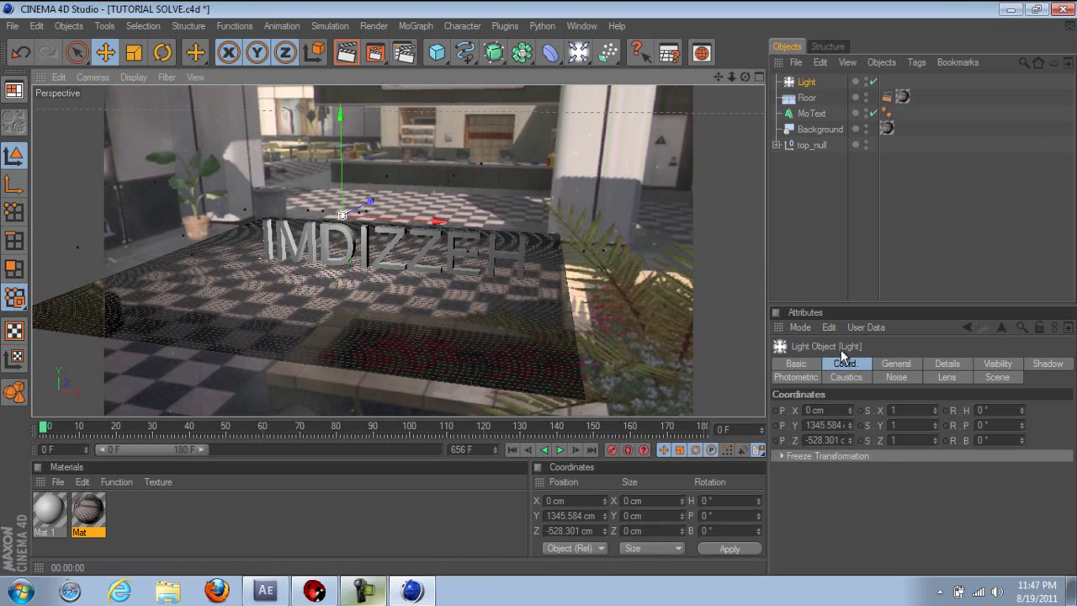
- Give the light Shadow Maps (Soft) shadows with 40% density and check them in a render of the active view
{"action": "left_click", "coordinate": [1047, 363]}
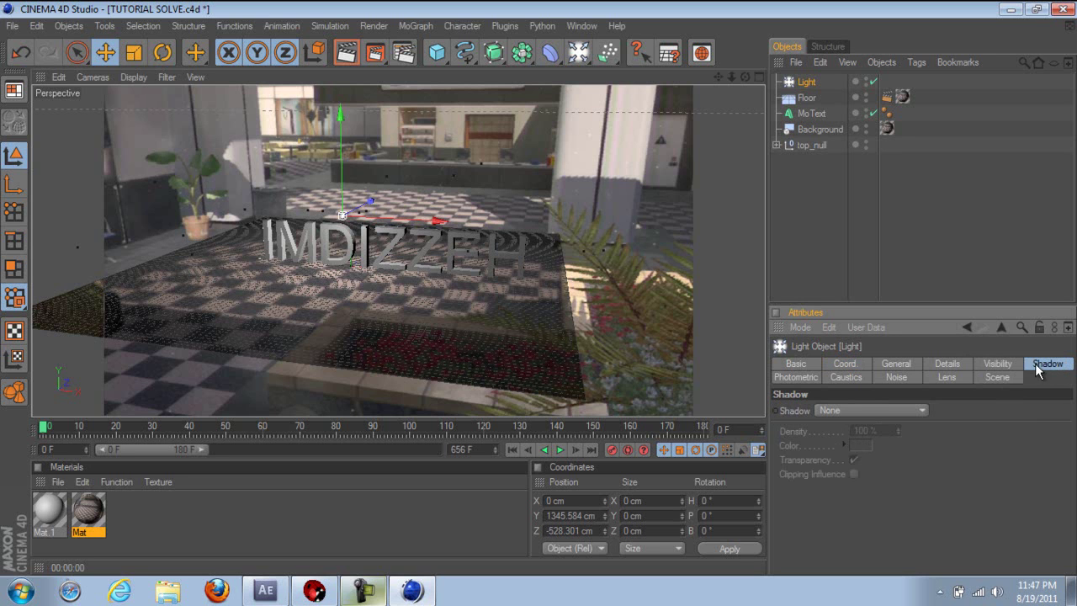
{"action": "left_click", "coordinate": [852, 413]}
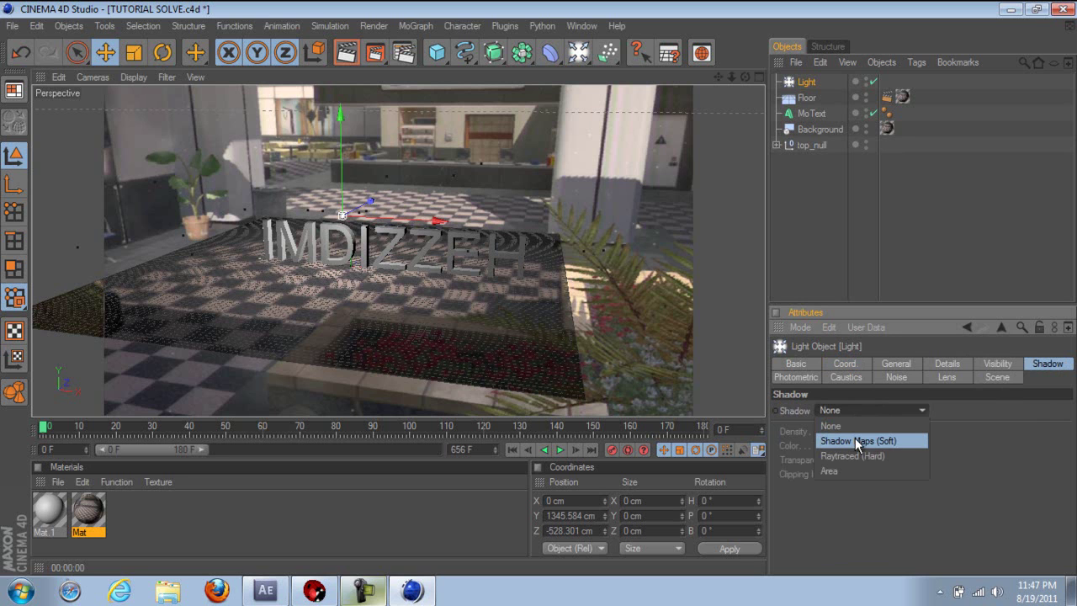
{"action": "left_click", "coordinate": [855, 439]}
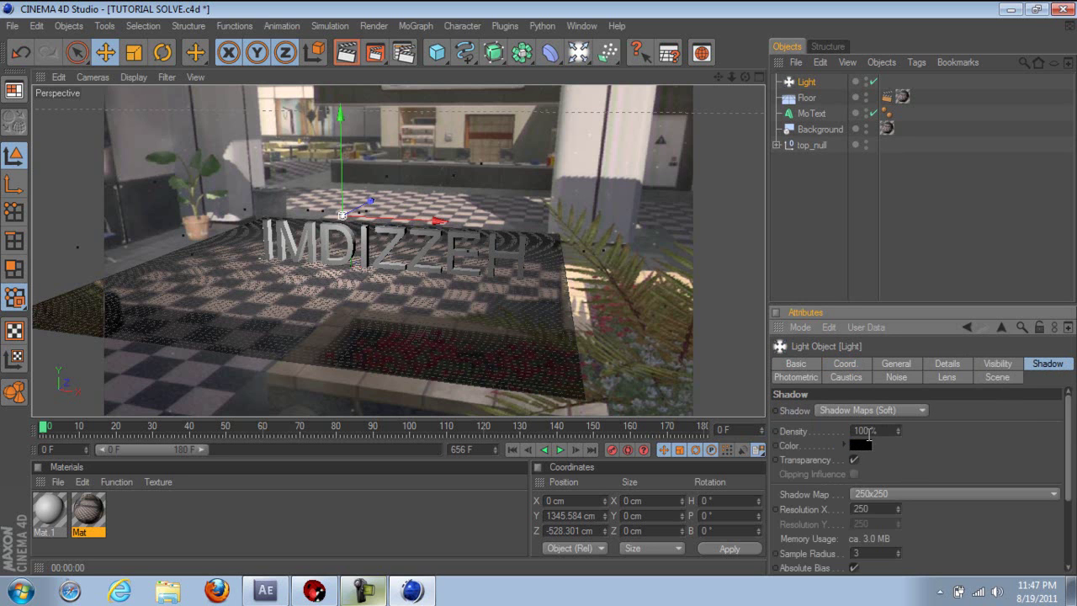
{"action": "left_click_drag", "start_coordinate": [870, 430], "coordinate": [833, 431]}
{"action": "type", "text": "40"}
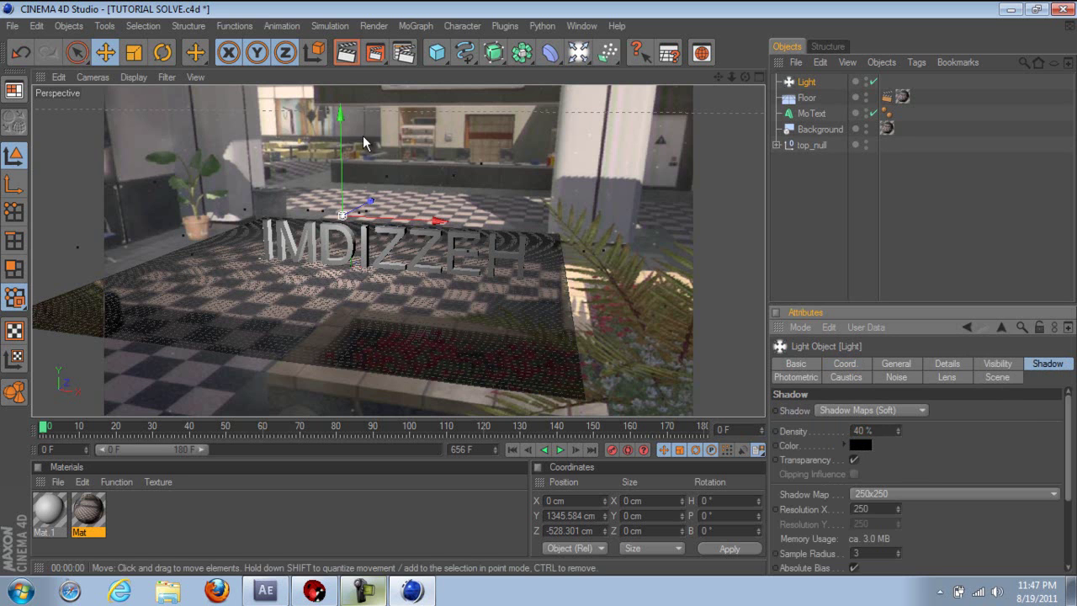
{"action": "left_click", "coordinate": [337, 61]}
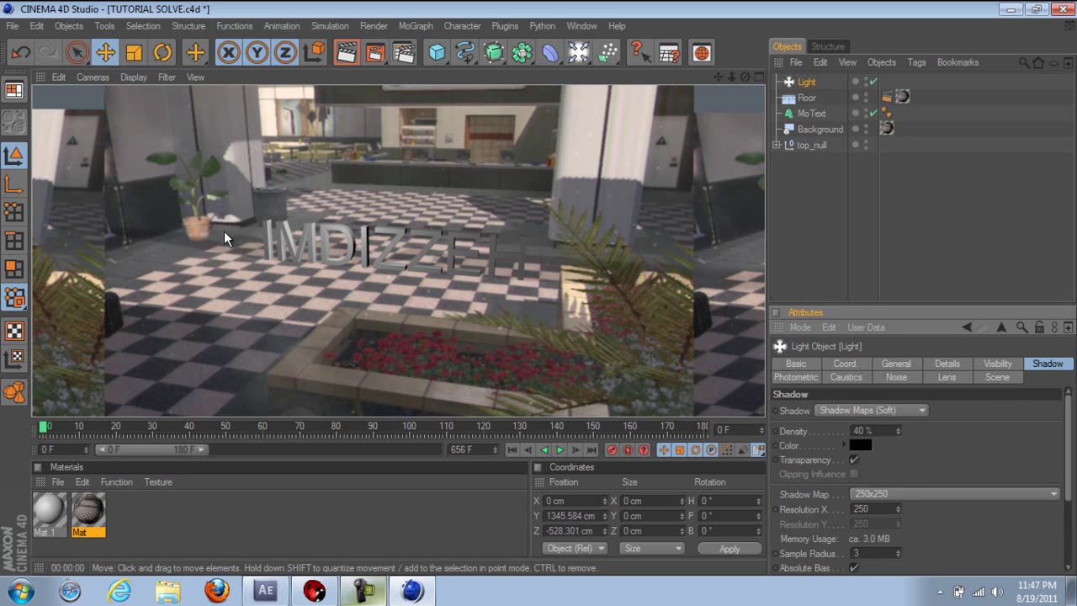
{"action": "left_click", "coordinate": [609, 232]}
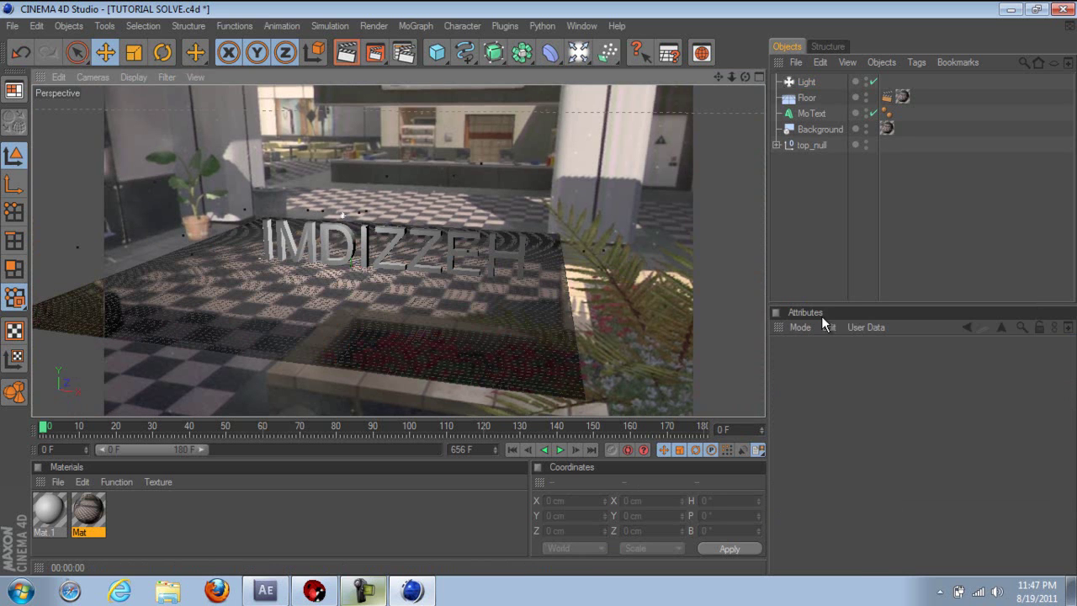
- Duplicate the light and move the copy to about X 1870 cm and Z -757 cm
{"action": "left_click", "coordinate": [807, 83]}
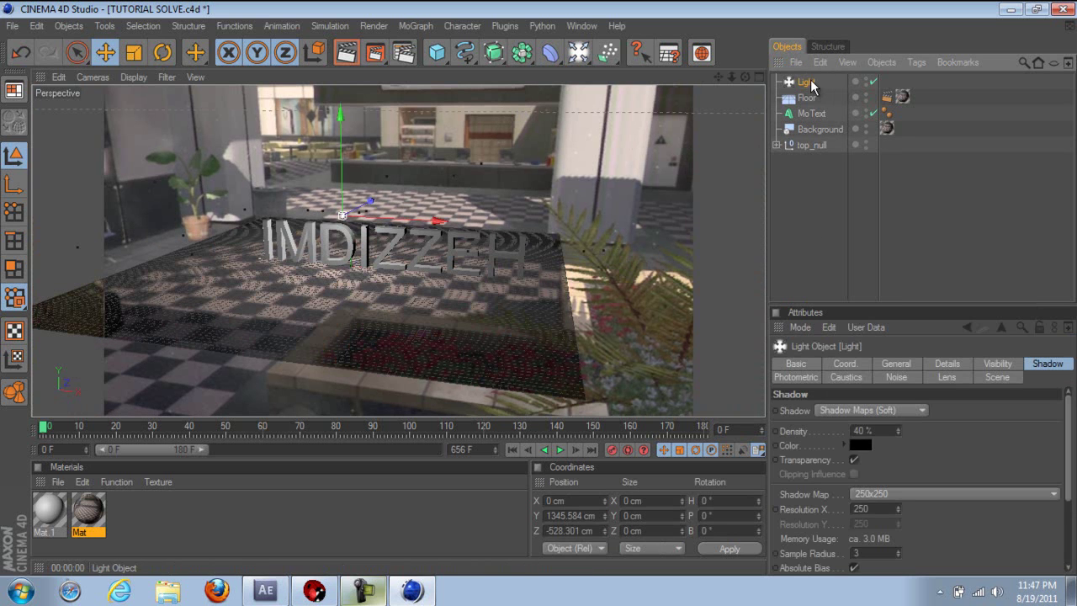
{"action": "key", "text": "ctrl+c"}
{"action": "key", "text": "ctrl+v"}
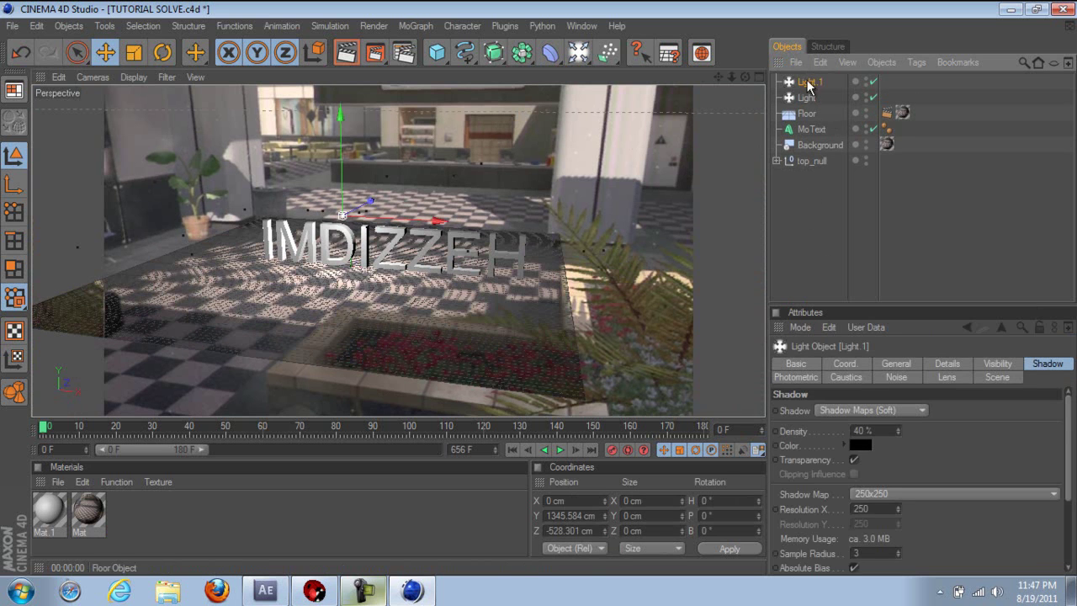
{"action": "left_click_drag", "start_coordinate": [380, 222], "coordinate": [542, 296]}
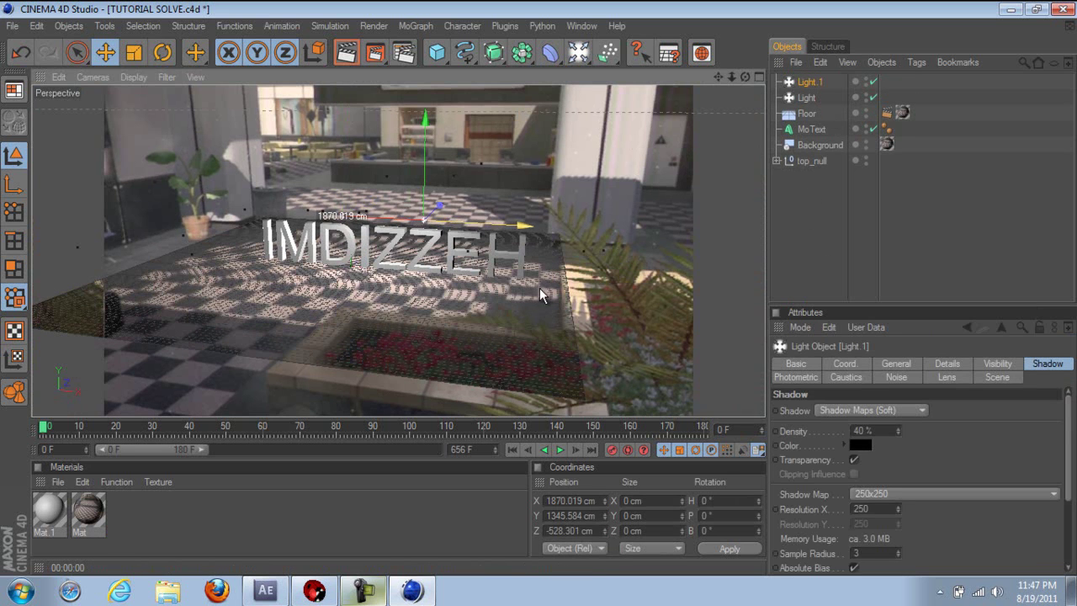
{"action": "left_click_drag", "start_coordinate": [452, 207], "coordinate": [450, 214]}
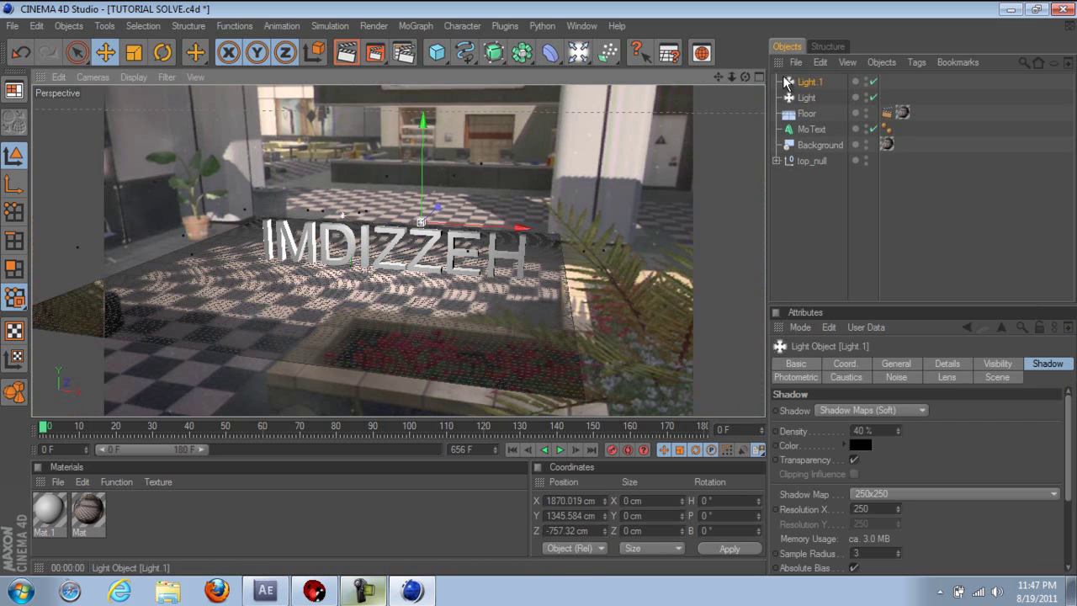
- Move the original light to about Z -745 cm and set its shadow density to 20%, checking with renders of the active view
{"action": "left_click", "coordinate": [806, 97]}
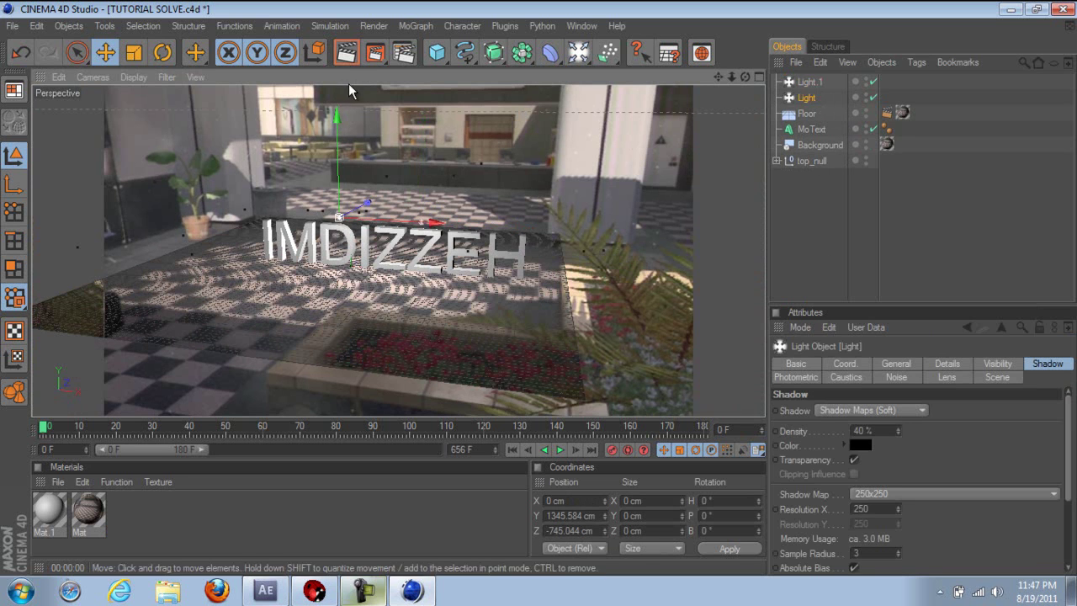
{"action": "left_click", "coordinate": [347, 55]}
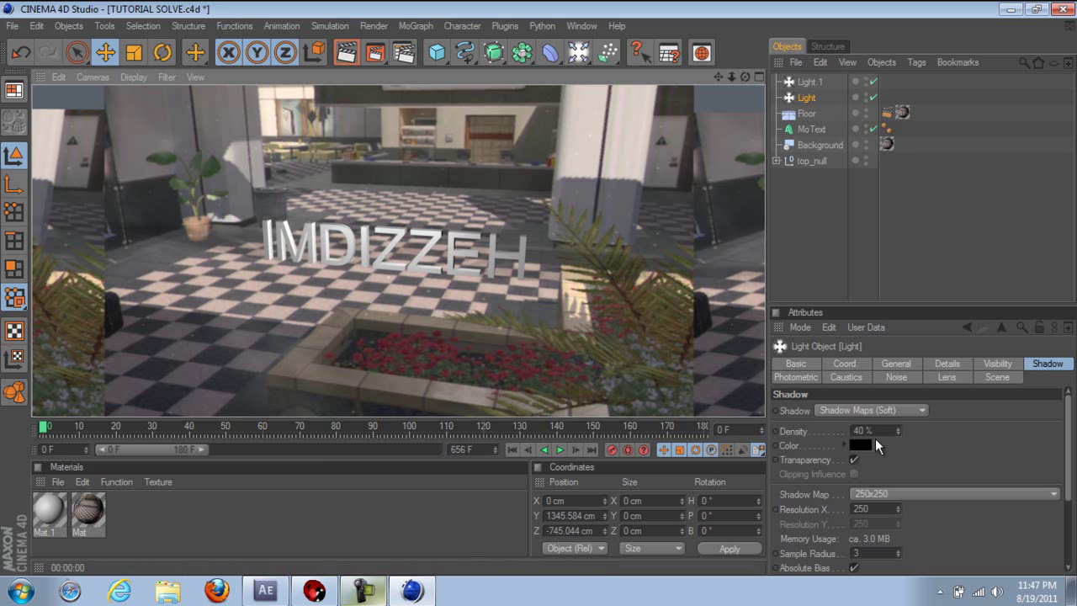
{"action": "left_click_drag", "start_coordinate": [862, 432], "coordinate": [817, 430]}
{"action": "type", "text": "2"}
{"action": "key", "text": "Return"}
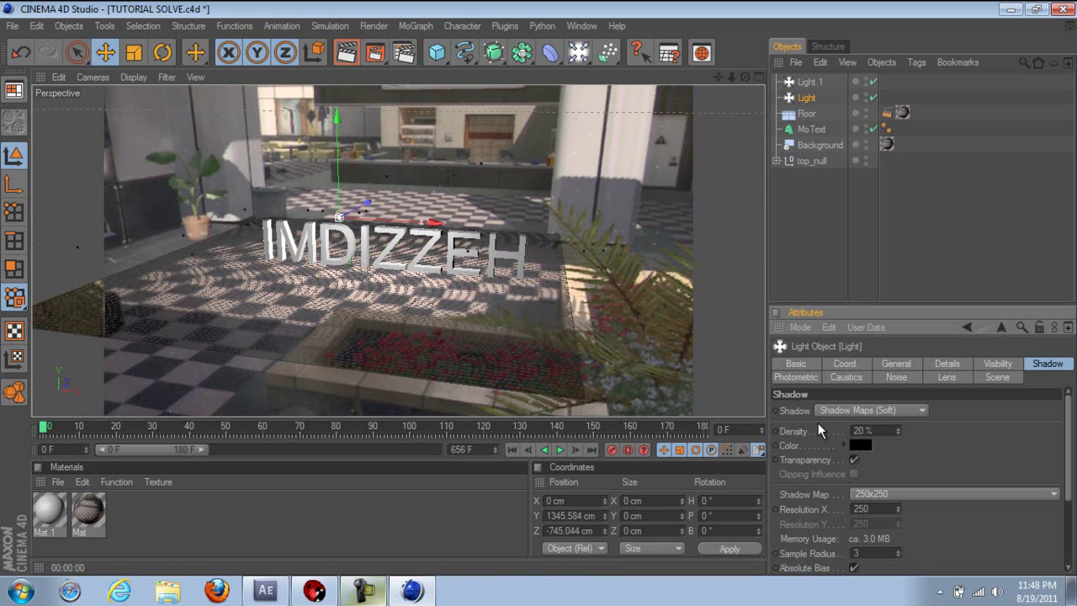
{"action": "left_click", "coordinate": [355, 59]}
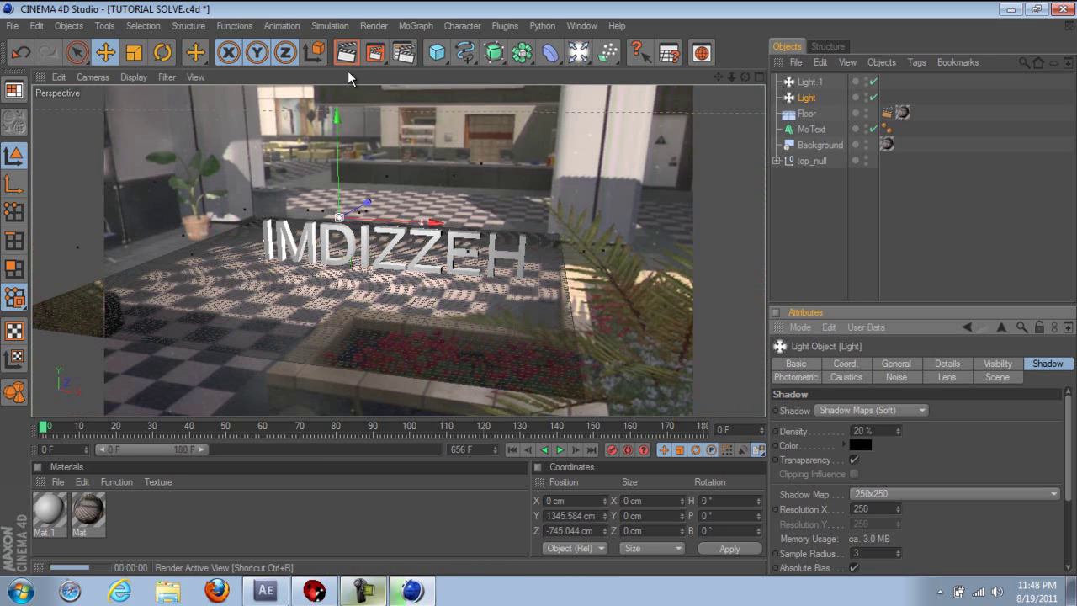
{"action": "left_click", "coordinate": [348, 151]}
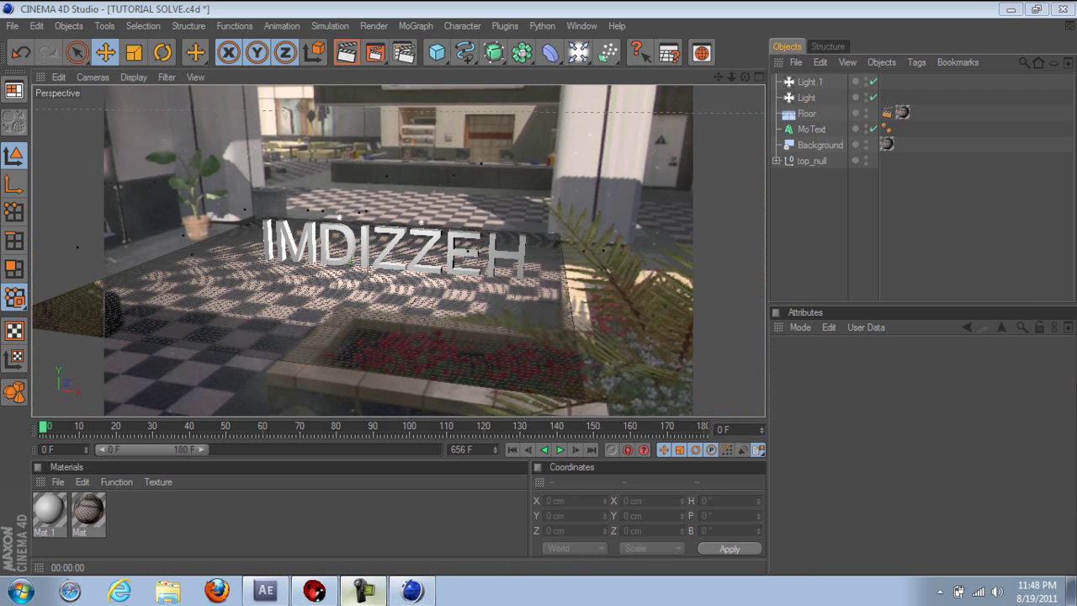
{"action": "left_click", "coordinate": [374, 26]}
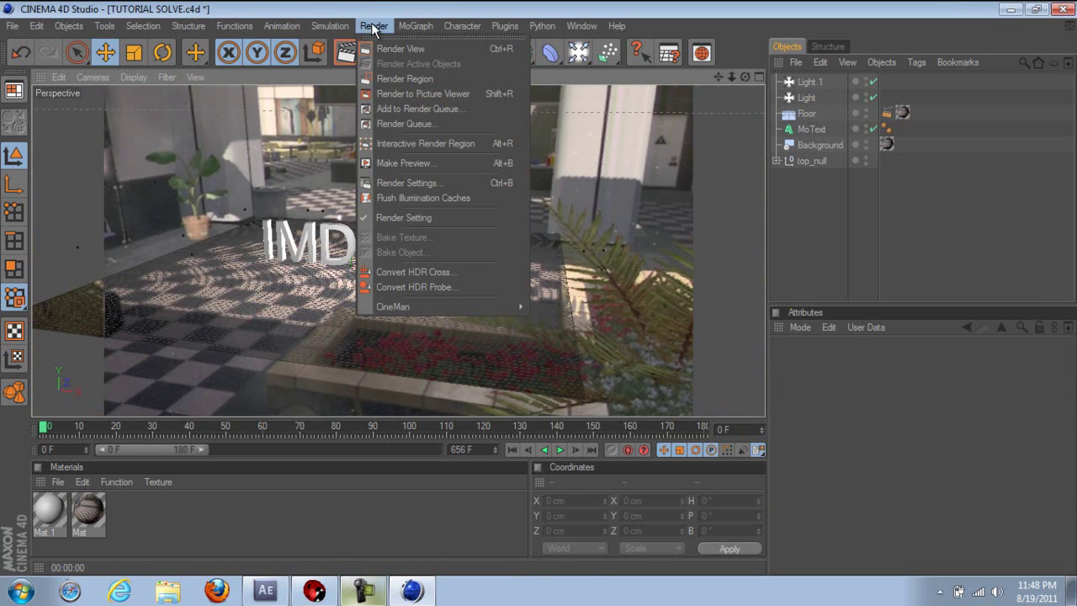
{"action": "left_click", "coordinate": [416, 182]}
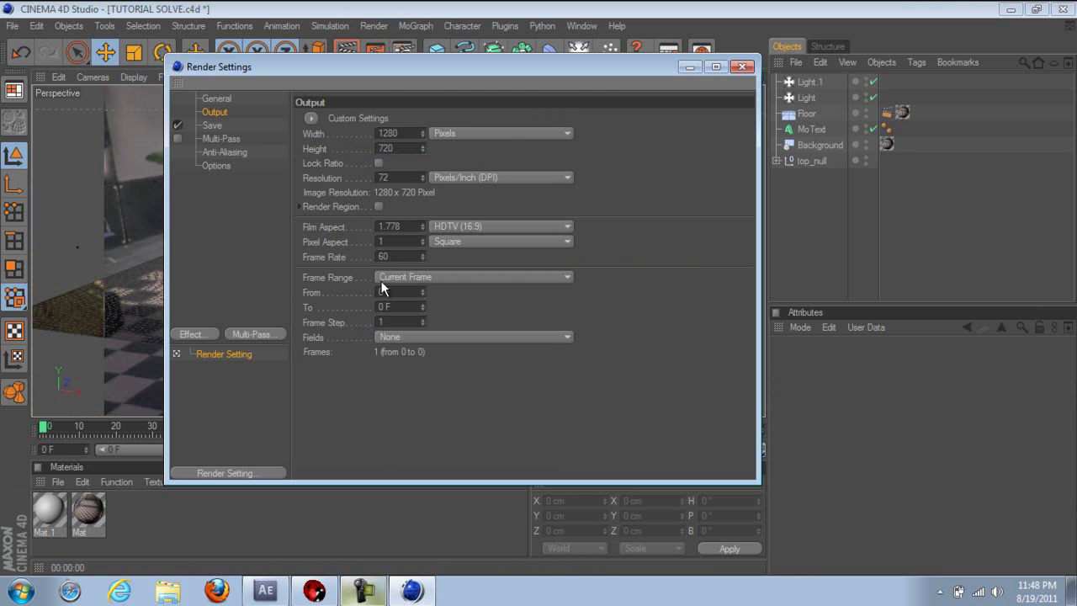
{"action": "left_click", "coordinate": [741, 67]}
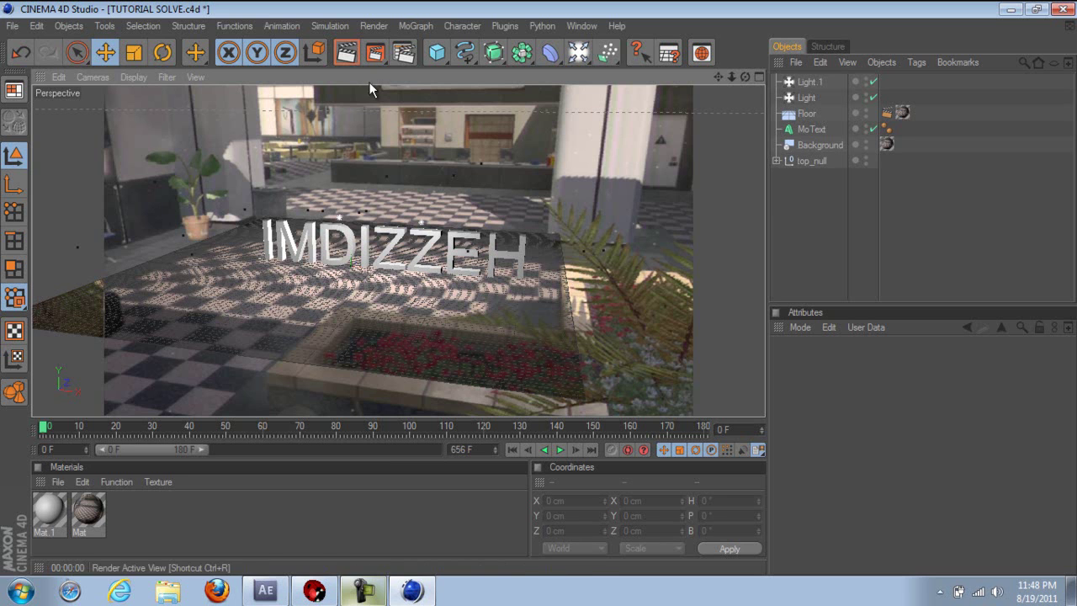
- In the render output settings, set the frame range to start at frame 1 and adjust its end frame
{"action": "left_click", "coordinate": [376, 26]}
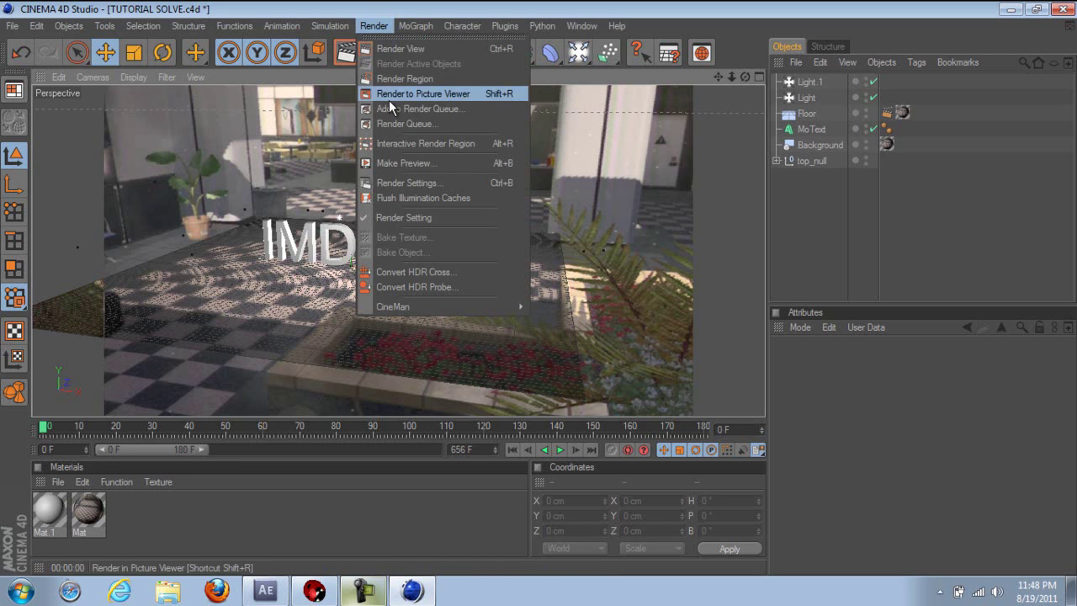
{"action": "left_click", "coordinate": [410, 182]}
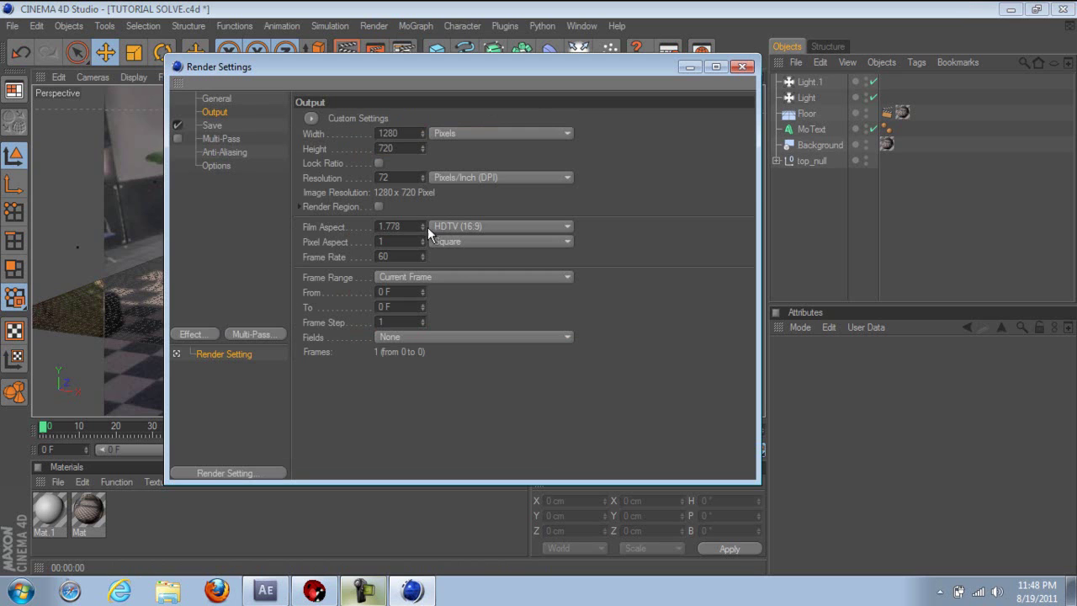
{"action": "left_click", "coordinate": [382, 291]}
{"action": "type", "text": "1"}
{"action": "key", "text": "Return"}
{"action": "left_click", "coordinate": [383, 307]}
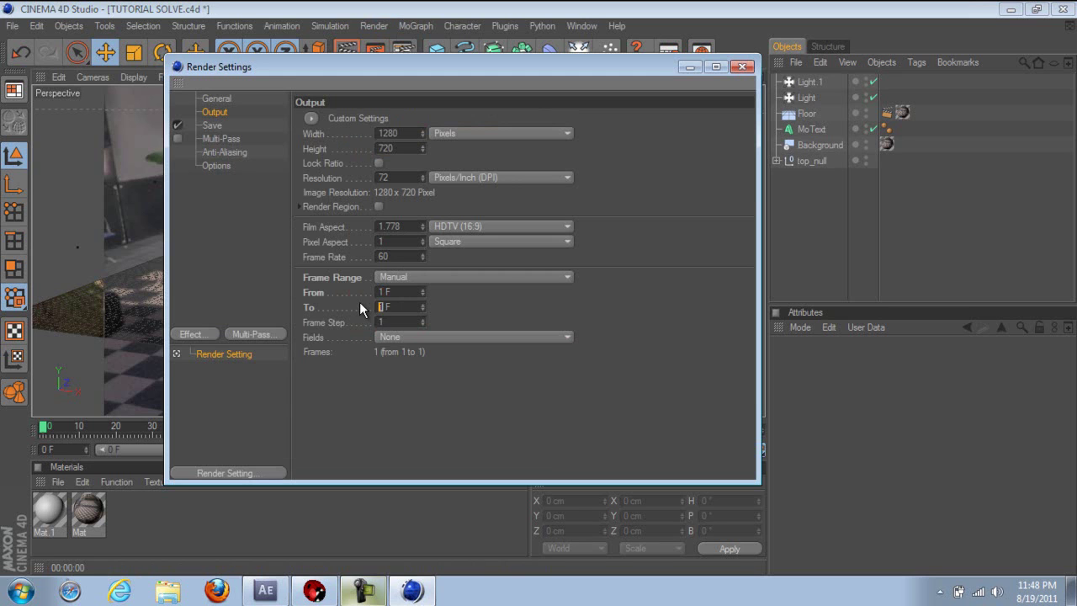
{"action": "type", "text": "65"}
{"action": "key", "text": "Return"}
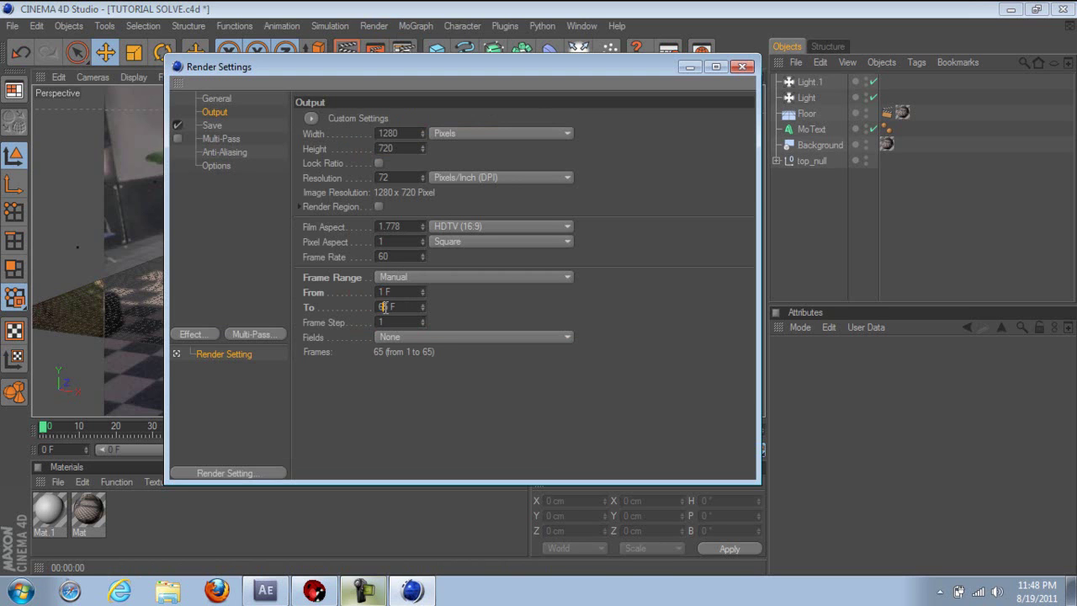
{"action": "type", "text": "6"}
{"action": "key", "text": "Return"}
- Open the file selection for saving the render and try to name the output TUTORIAL on the Desktop
{"action": "left_click", "coordinate": [213, 125]}
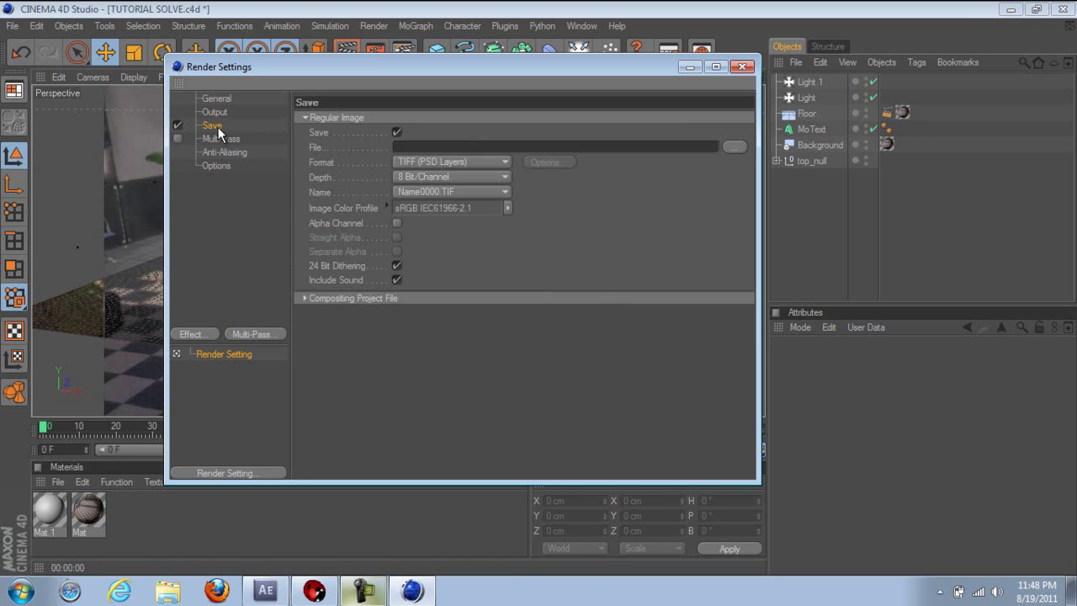
{"action": "left_click", "coordinate": [732, 147]}
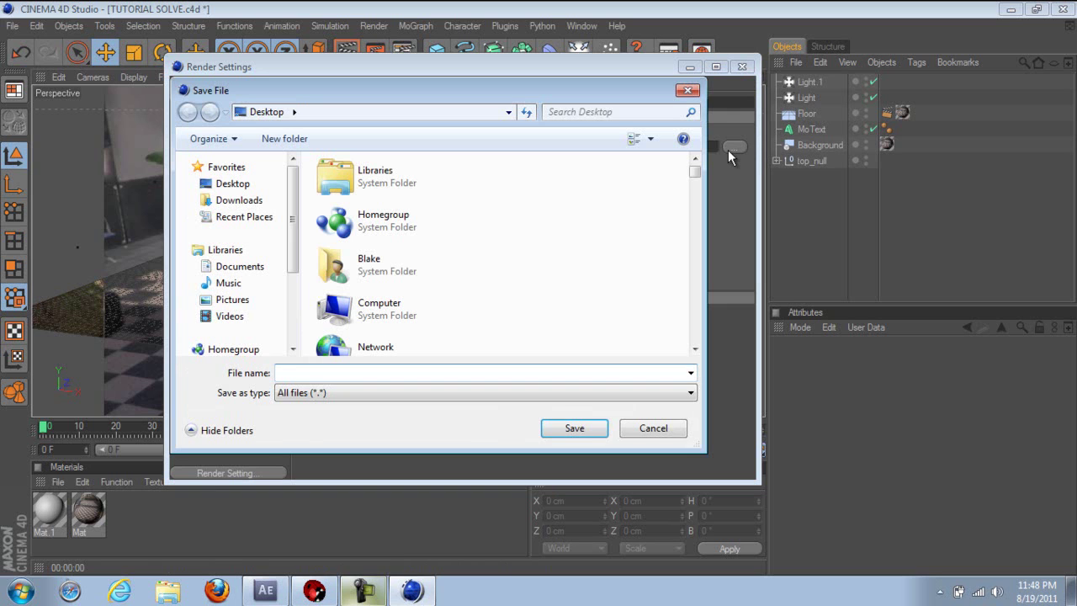
{"action": "left_click", "coordinate": [215, 184]}
{"action": "left_click", "coordinate": [315, 372]}
{"action": "type", "text": "TUTO"}
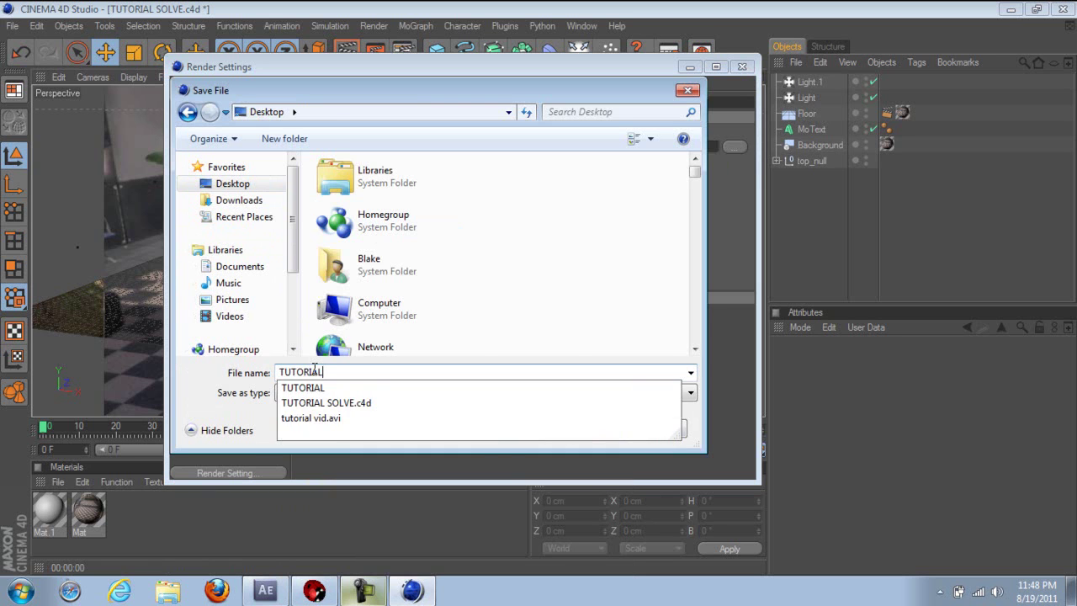
{"action": "type", "text": "RIAL"}
{"action": "key", "text": "Return"}
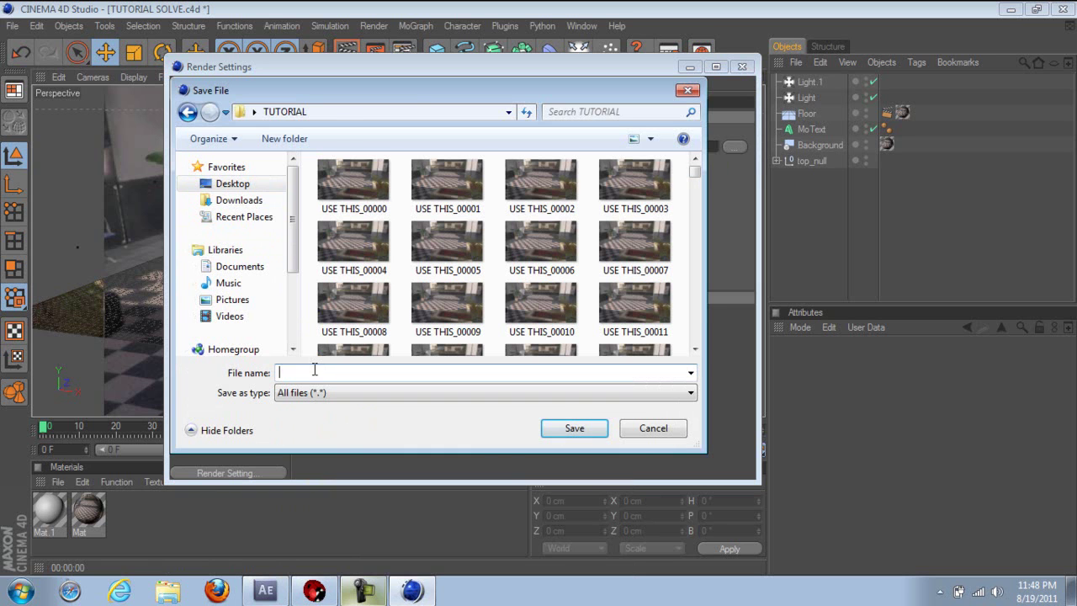
- Return to the Desktop folder and set the render's output file name to TUT
{"action": "left_click", "coordinate": [253, 183]}
{"action": "left_click", "coordinate": [323, 372]}
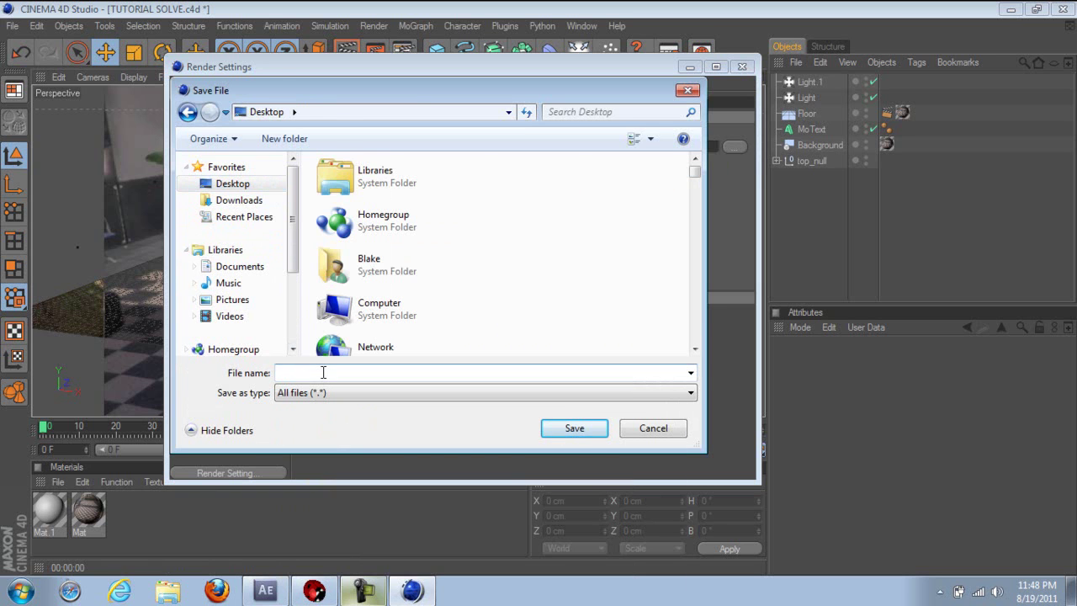
{"action": "type", "text": "TUT"}
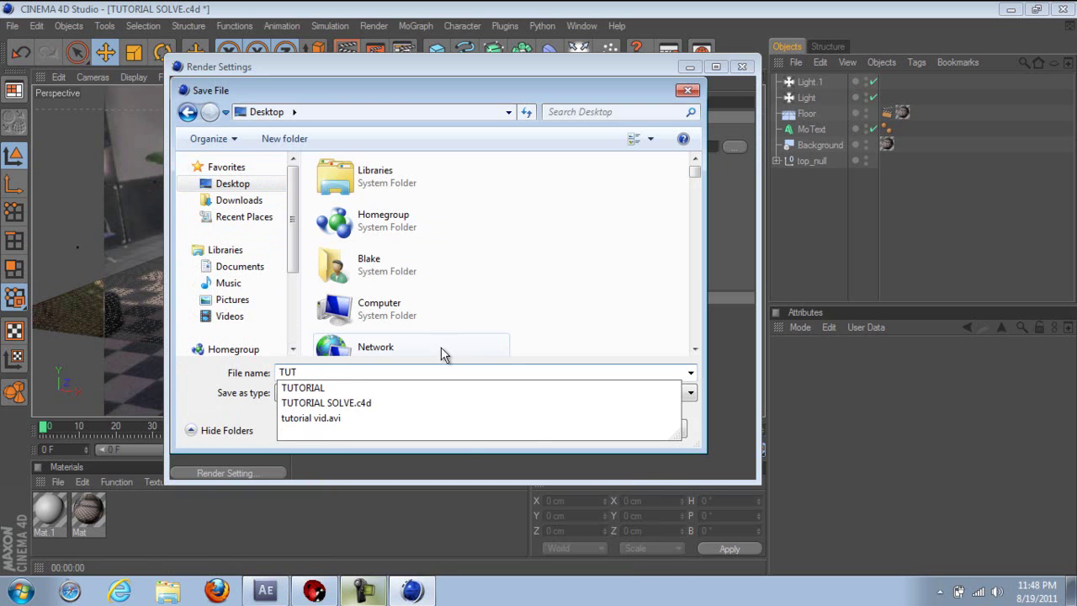
{"action": "left_click", "coordinate": [467, 445]}
{"action": "left_click", "coordinate": [573, 428]}
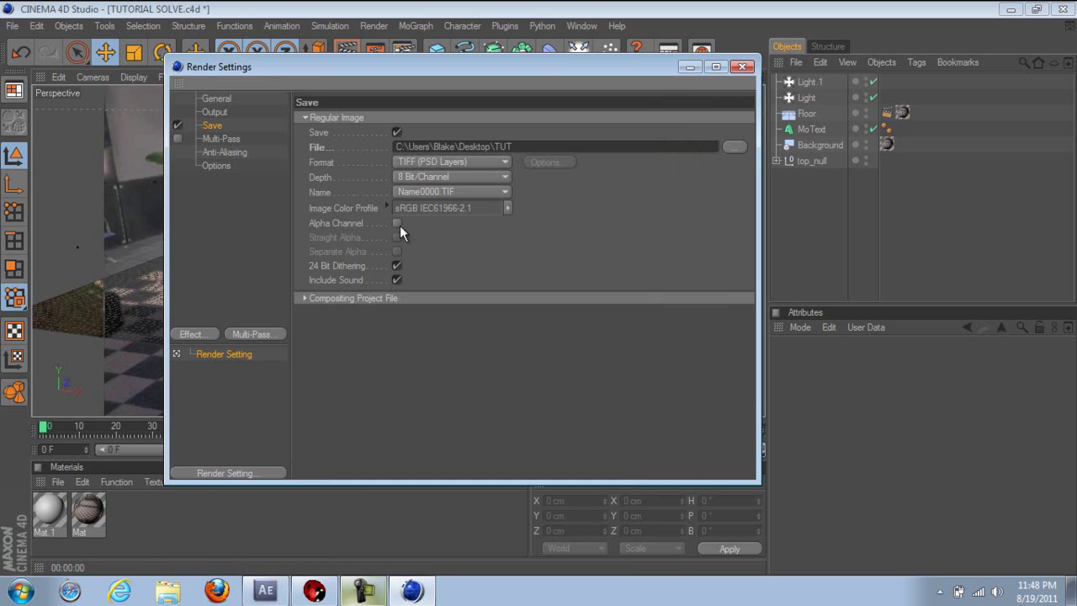
- Set the render's save format to AVI Movie, look through the remaining render options and close the render settings
{"action": "left_click", "coordinate": [395, 163]}
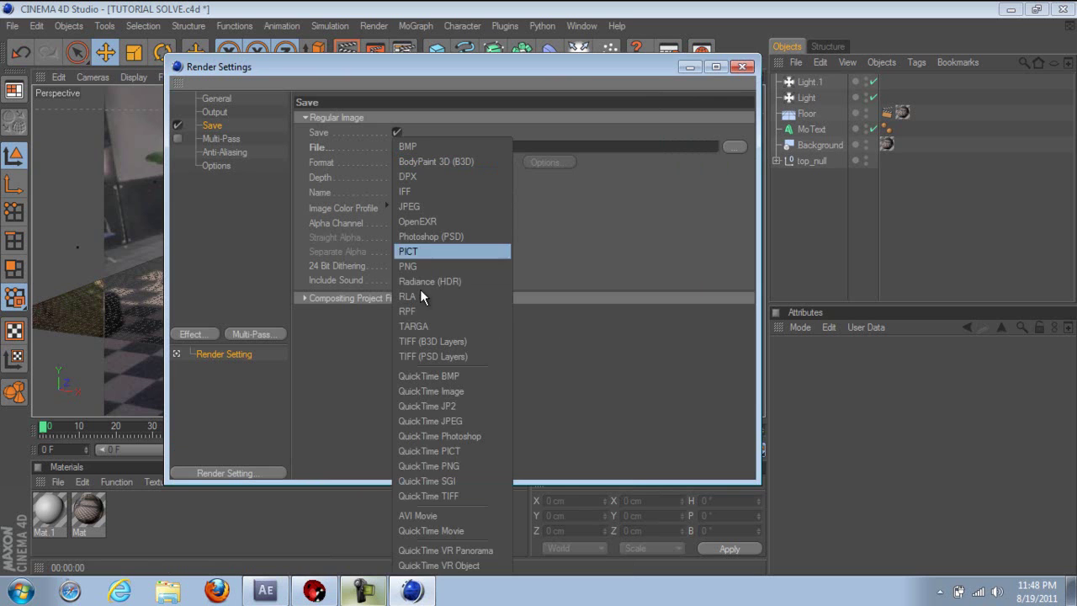
{"action": "left_click", "coordinate": [456, 515]}
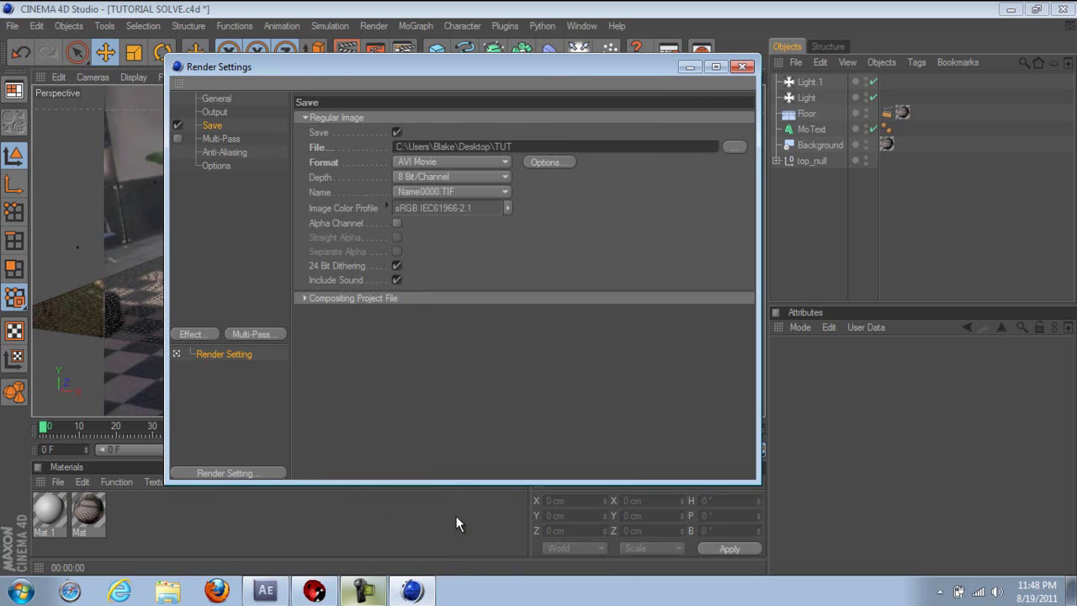
{"action": "left_click", "coordinate": [216, 149]}
{"action": "left_click", "coordinate": [212, 139]}
{"action": "left_click", "coordinate": [216, 165]}
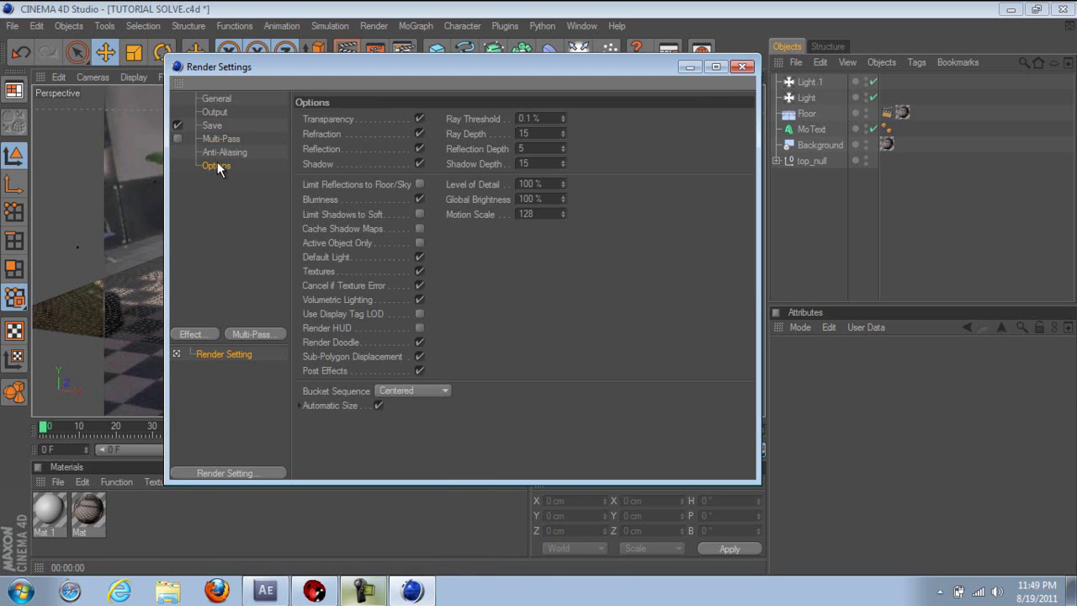
{"action": "left_click", "coordinate": [739, 68]}
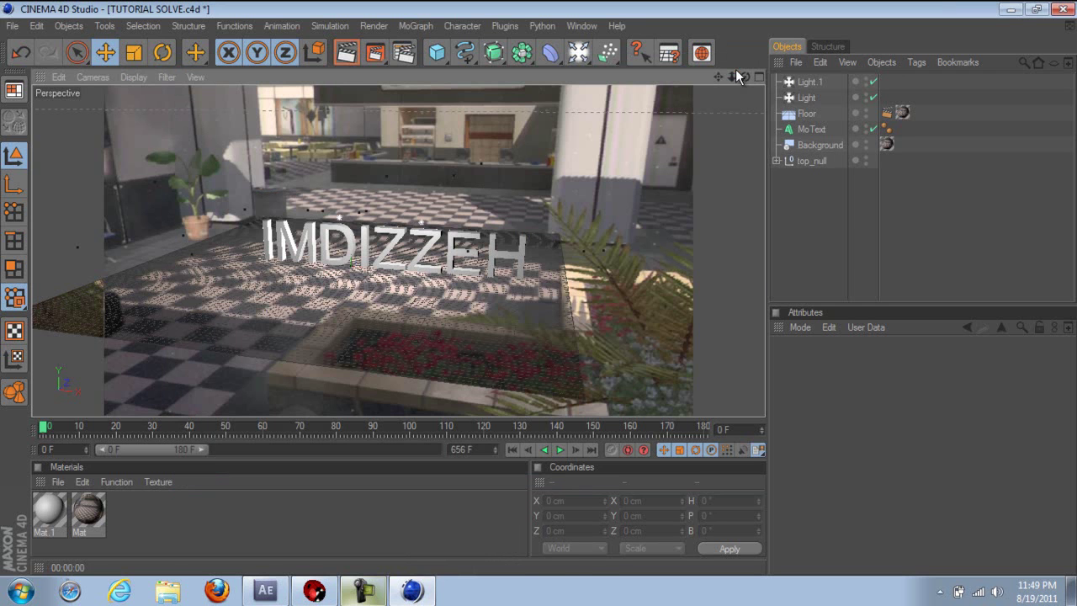
- Start rendering the animation to the Picture Viewer and maximize the viewer window
{"action": "left_click", "coordinate": [361, 52]}
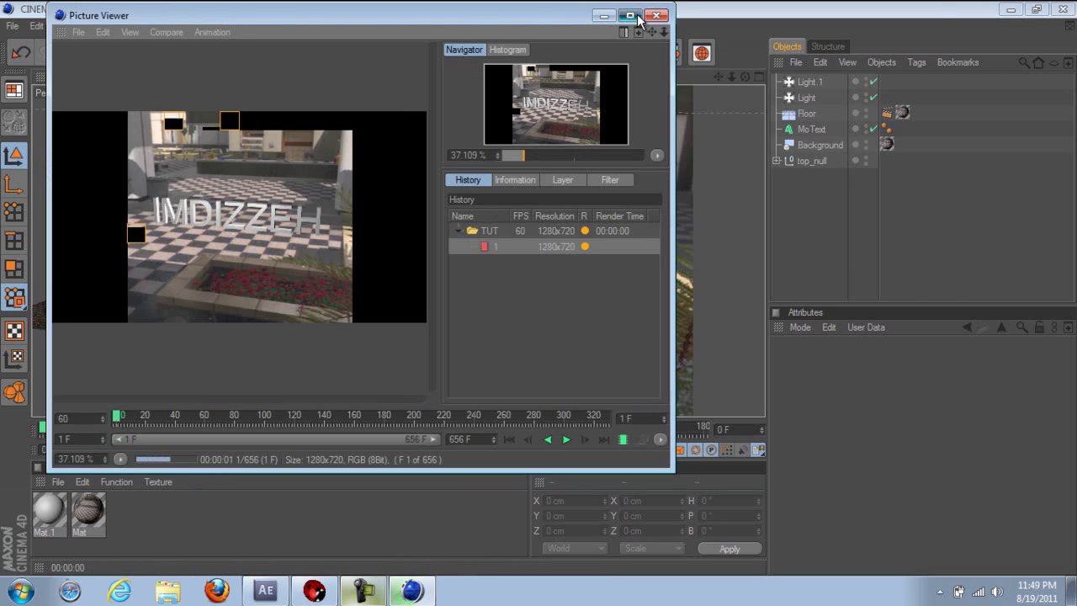
{"action": "left_click", "coordinate": [637, 14]}
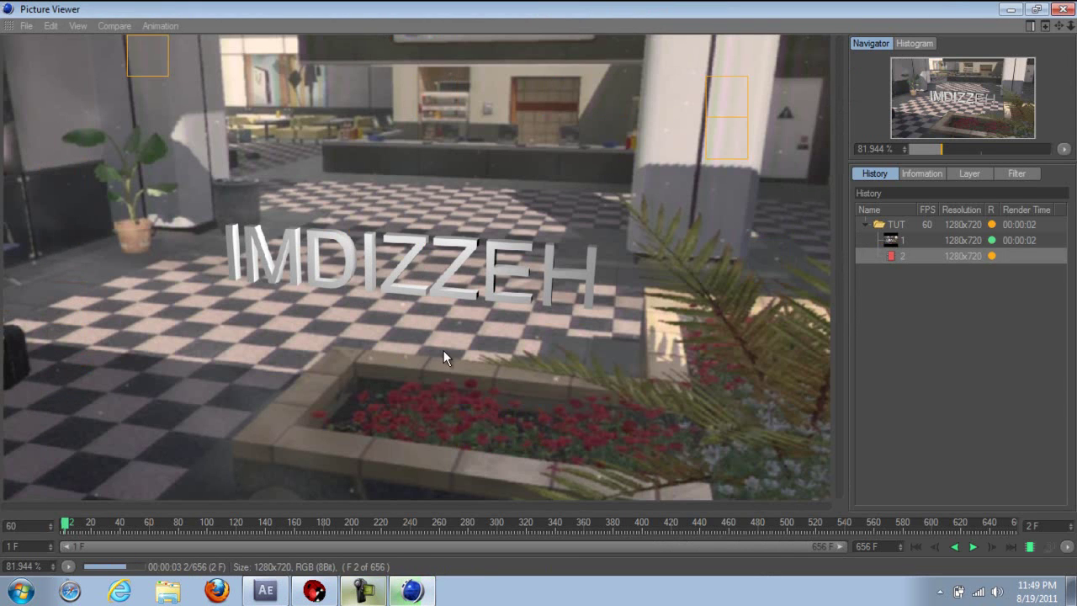